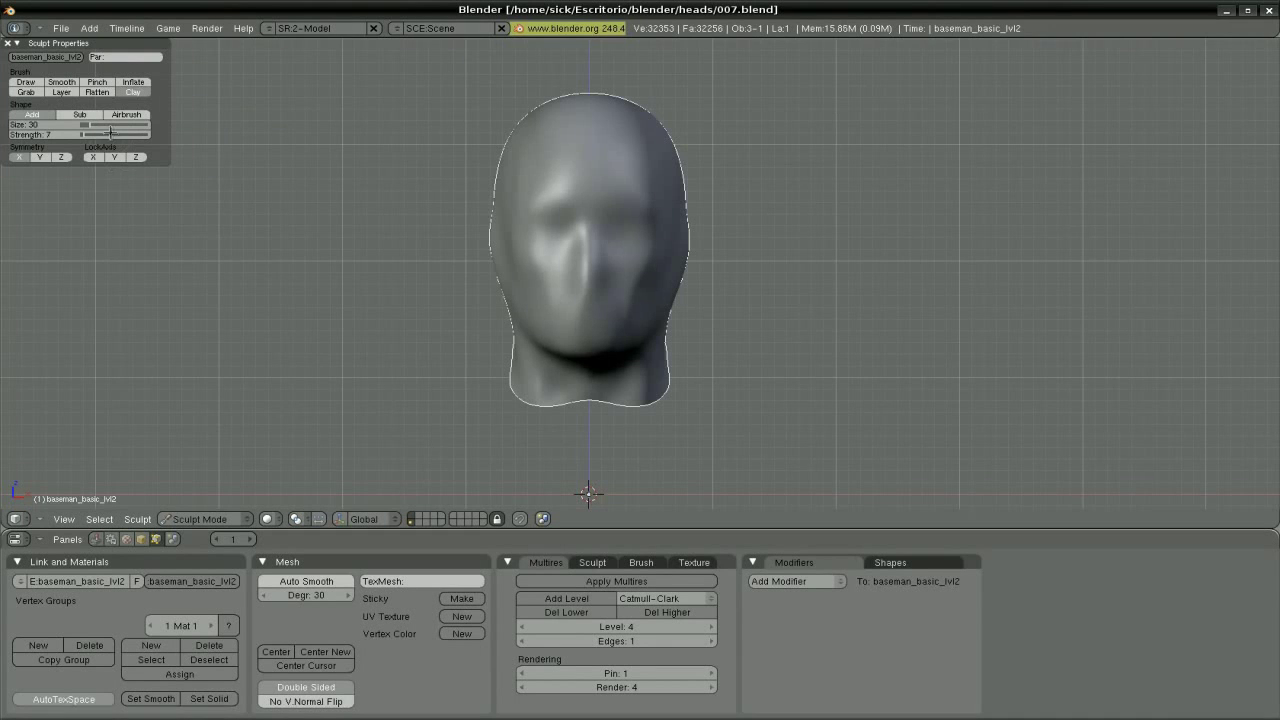
# Add a multires level, then build up the brow, eye sockets and nose with the Clay brush.
pyautogui.scroll(1, 508, 144)
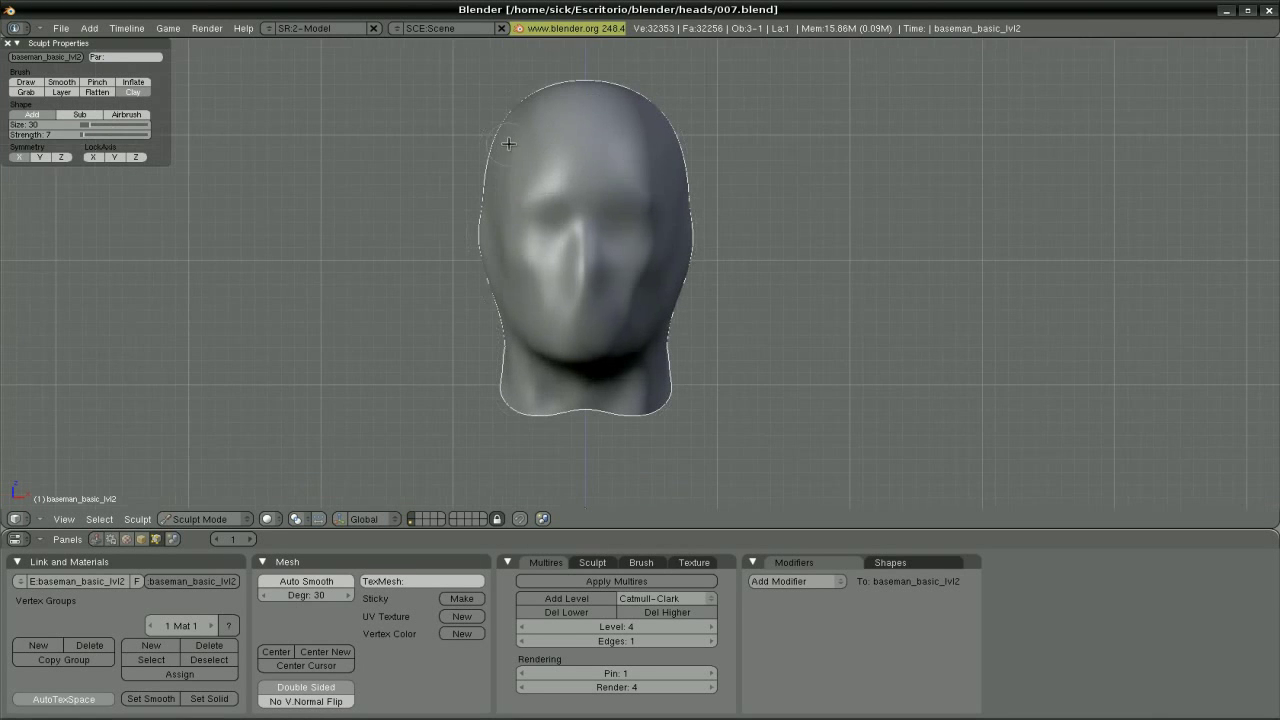
pyautogui.click(566, 598)
pyautogui.click(109, 133)
pyautogui.moveTo(556, 176)
pyautogui.mouseDown()
pyautogui.moveTo(545, 205)
pyautogui.moveTo(590, 250)
pyautogui.moveTo(540, 285)
pyautogui.moveTo(557, 195)
pyautogui.mouseUp()
pyautogui.moveTo(558, 195); pyautogui.dragTo(445, 243, button='middle')
pyautogui.moveTo(465, 185)
pyautogui.mouseDown(button='middle')
pyautogui.moveTo(520, 215)
pyautogui.moveTo(505, 270)
pyautogui.mouseUp(button='middle')
# Add a clay stroke at the mouth and build up a ridge along the cheek.
pyautogui.moveTo(522, 304); pyautogui.dragTo(533, 290)
pyautogui.moveTo(533, 290)
pyautogui.mouseDown(button='middle')
pyautogui.moveTo(575, 250)
pyautogui.moveTo(565, 240)
pyautogui.mouseUp(button='middle')
pyautogui.moveTo(565, 240); pyautogui.dragTo(558, 335)
pyautogui.moveTo(558, 335); pyautogui.dragTo(535, 223, button='middle')
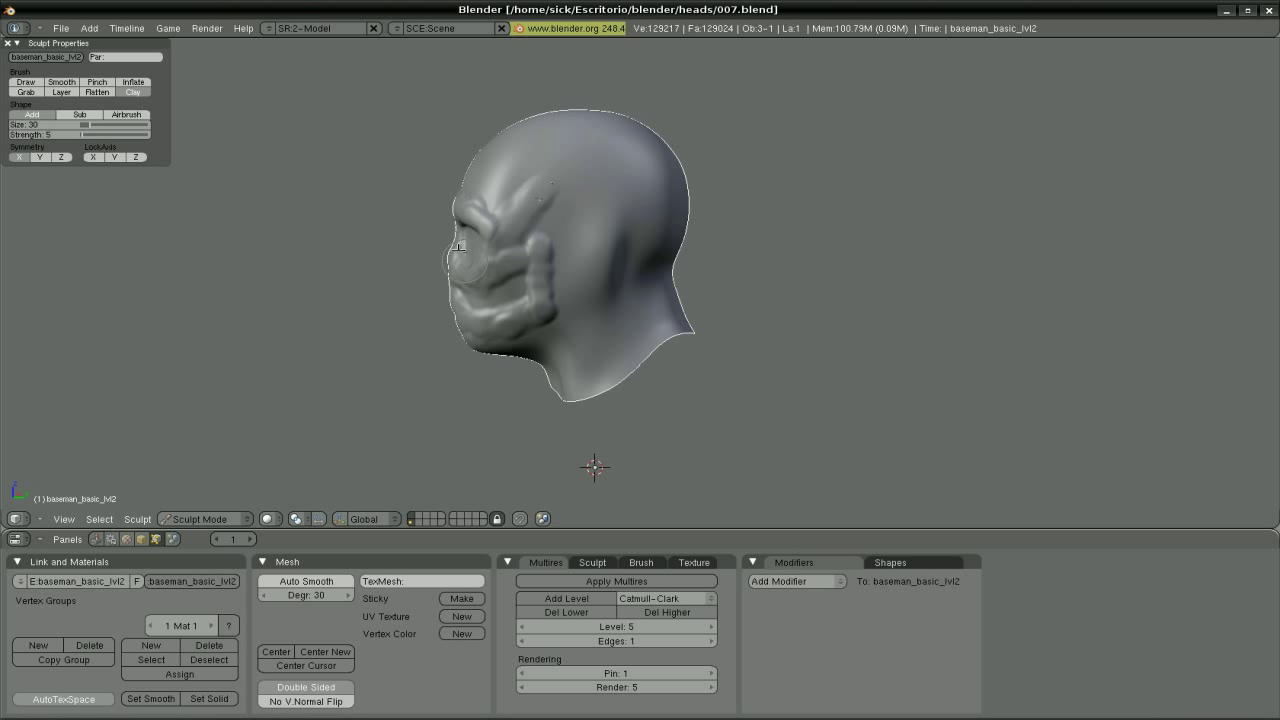
pyautogui.moveTo(500, 265)
pyautogui.mouseDown(button='middle')
pyautogui.moveTo(508, 285)
pyautogui.moveTo(612, 290)
pyautogui.moveTo(660, 275)
pyautogui.moveTo(613, 233)
pyautogui.mouseUp(button='middle')
# Shrink the Clay brush to size 21 and carve the eye sockets deeper.
pyautogui.scroll(2, 613, 233)
pyautogui.press('f')
pyautogui.click(613, 233)
pyautogui.moveTo(640, 190)
pyautogui.mouseDown()
pyautogui.moveTo(660, 245)
pyautogui.moveTo(550, 268)
pyautogui.moveTo(570, 215)
pyautogui.mouseUp()
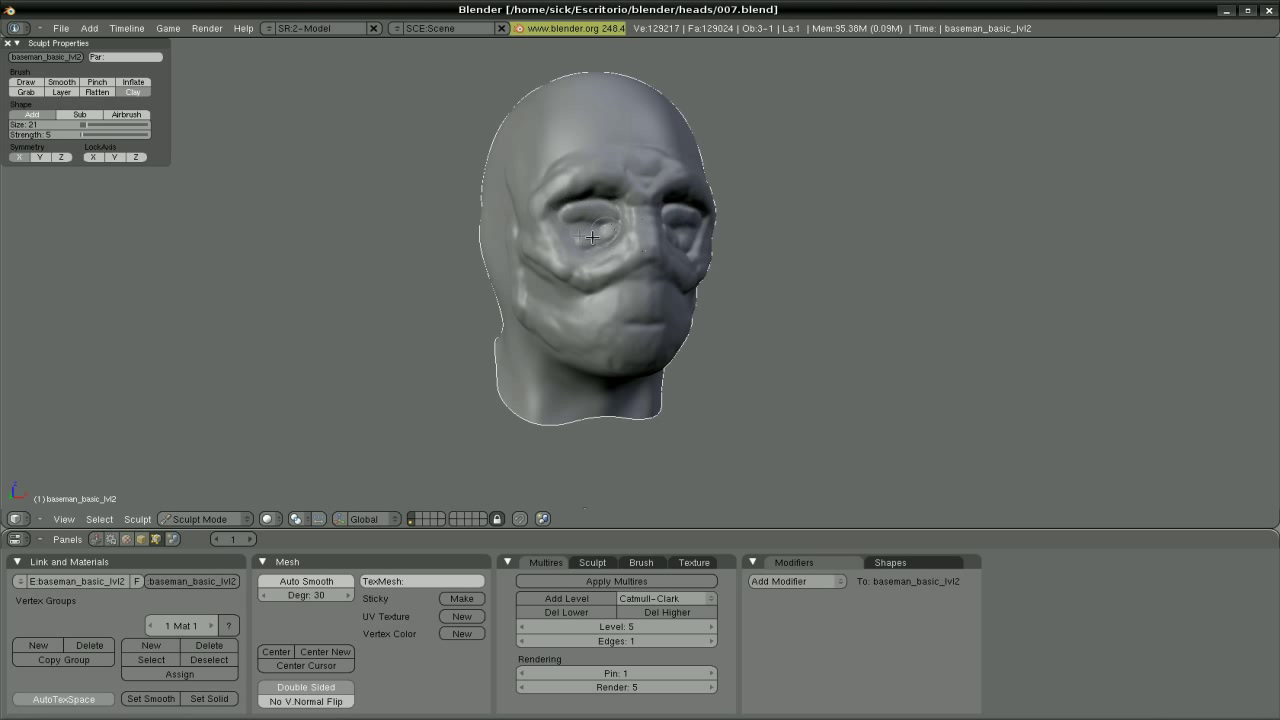
pyautogui.moveTo(685, 211)
pyautogui.mouseDown(button='middle')
pyautogui.moveTo(512, 291)
pyautogui.moveTo(582, 227)
pyautogui.mouseUp(button='middle')
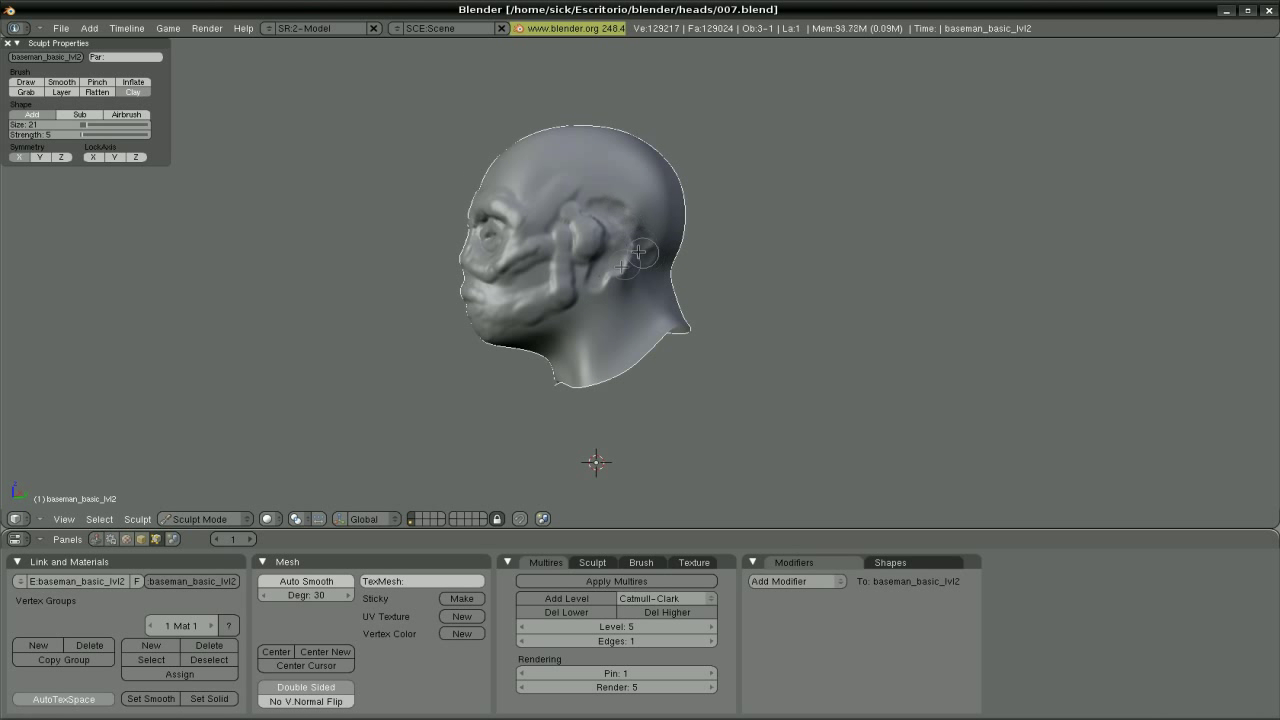
pyautogui.moveTo(580, 335); pyautogui.dragTo(600, 328, button='middle')
pyautogui.moveTo(511, 246)
pyautogui.mouseDown(button='middle')
pyautogui.moveTo(523, 204)
pyautogui.moveTo(478, 215)
pyautogui.moveTo(605, 188)
pyautogui.moveTo(505, 199)
pyautogui.moveTo(495, 206)
pyautogui.moveTo(645, 217)
pyautogui.moveTo(574, 241)
pyautogui.mouseUp(button='middle')
# Smooth the head's forms with the Smooth brush, checking the sides and front.
pyautogui.scroll(2, 574, 241)
pyautogui.press('s')
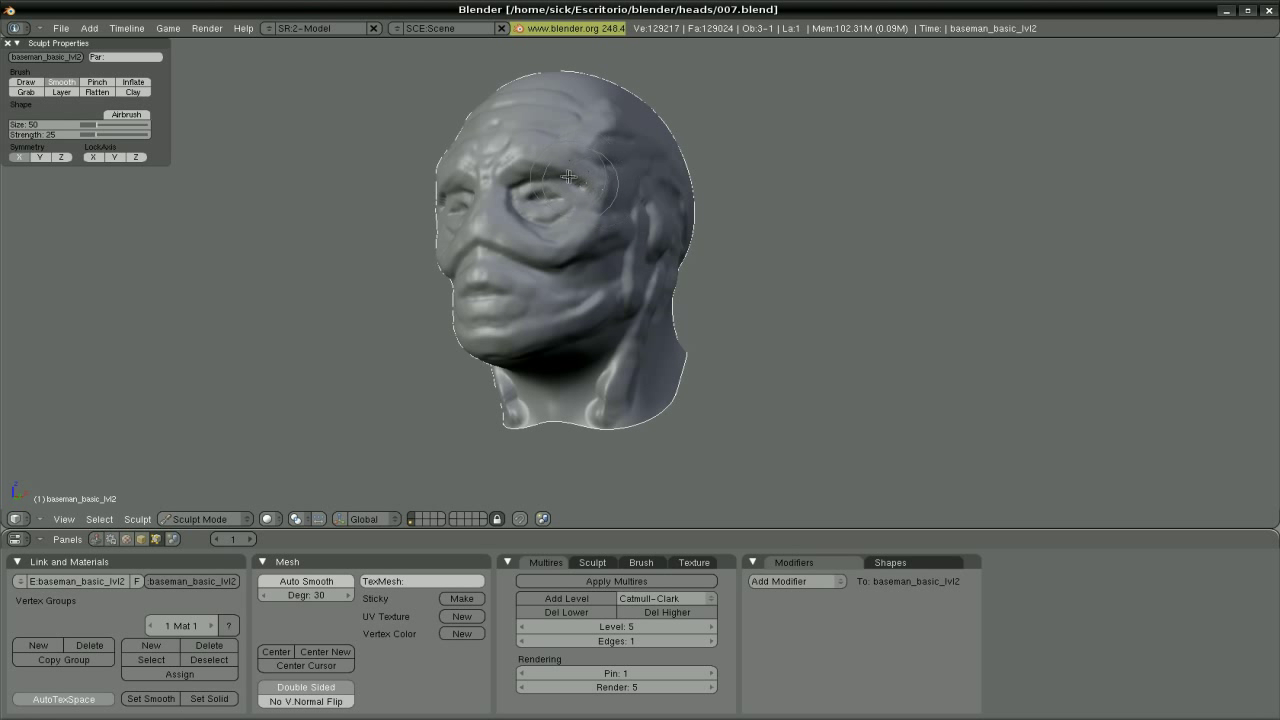
pyautogui.moveTo(476, 273)
pyautogui.mouseDown(button='middle')
pyautogui.moveTo(560, 258)
pyautogui.moveTo(505, 252)
pyautogui.moveTo(620, 240)
pyautogui.mouseUp(button='middle')
pyautogui.moveTo(499, 269); pyautogui.dragTo(512, 265, button='middle')
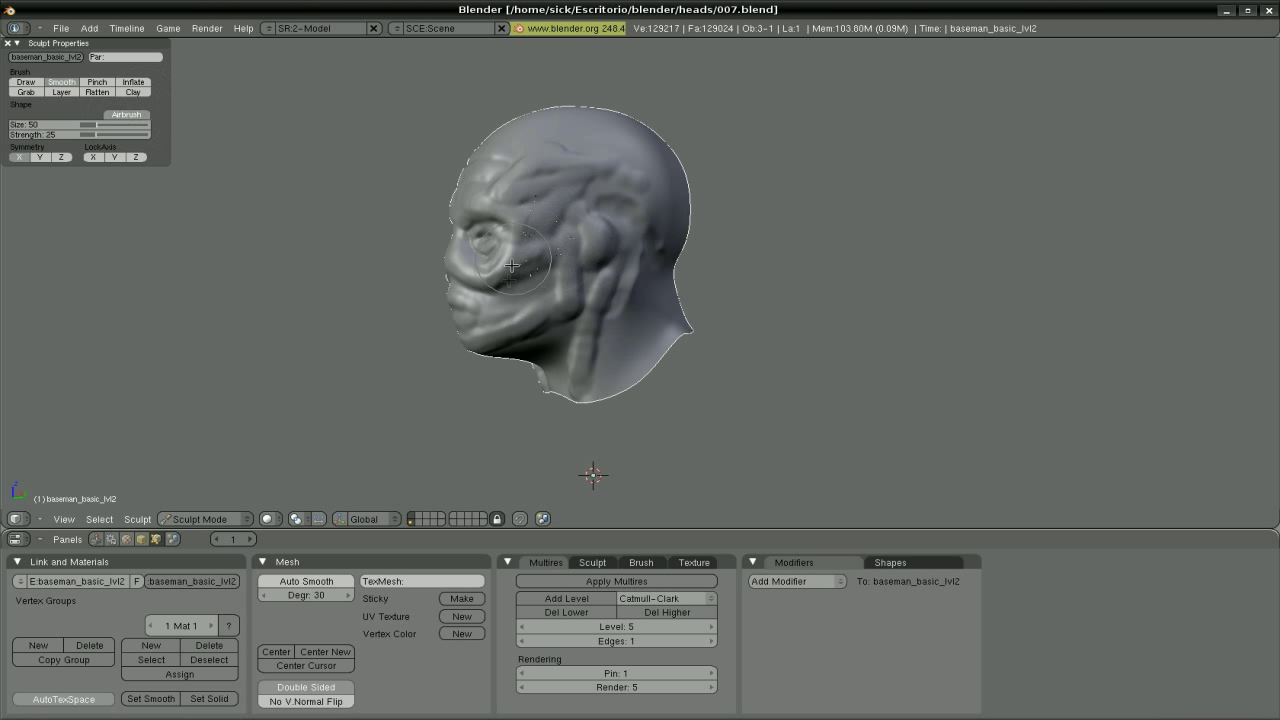
pyautogui.moveTo(484, 209)
pyautogui.mouseDown(button='middle')
pyautogui.moveTo(560, 210)
pyautogui.moveTo(380, 177)
pyautogui.moveTo(584, 237)
pyautogui.mouseUp(button='middle')
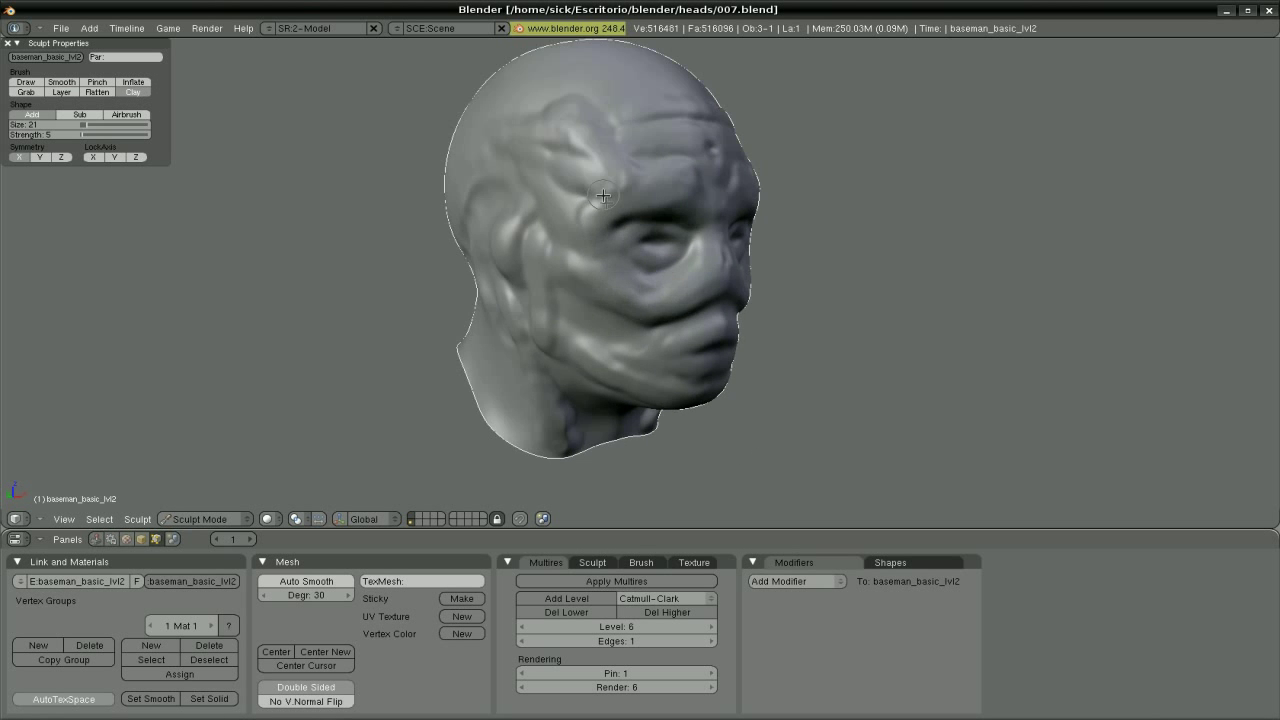
pyautogui.moveTo(603, 195); pyautogui.dragTo(540, 200, button='middle')
# Raise the multires subdivision to level 6 and build a ridge on the cheek below the eye.
pyautogui.click(137, 519)
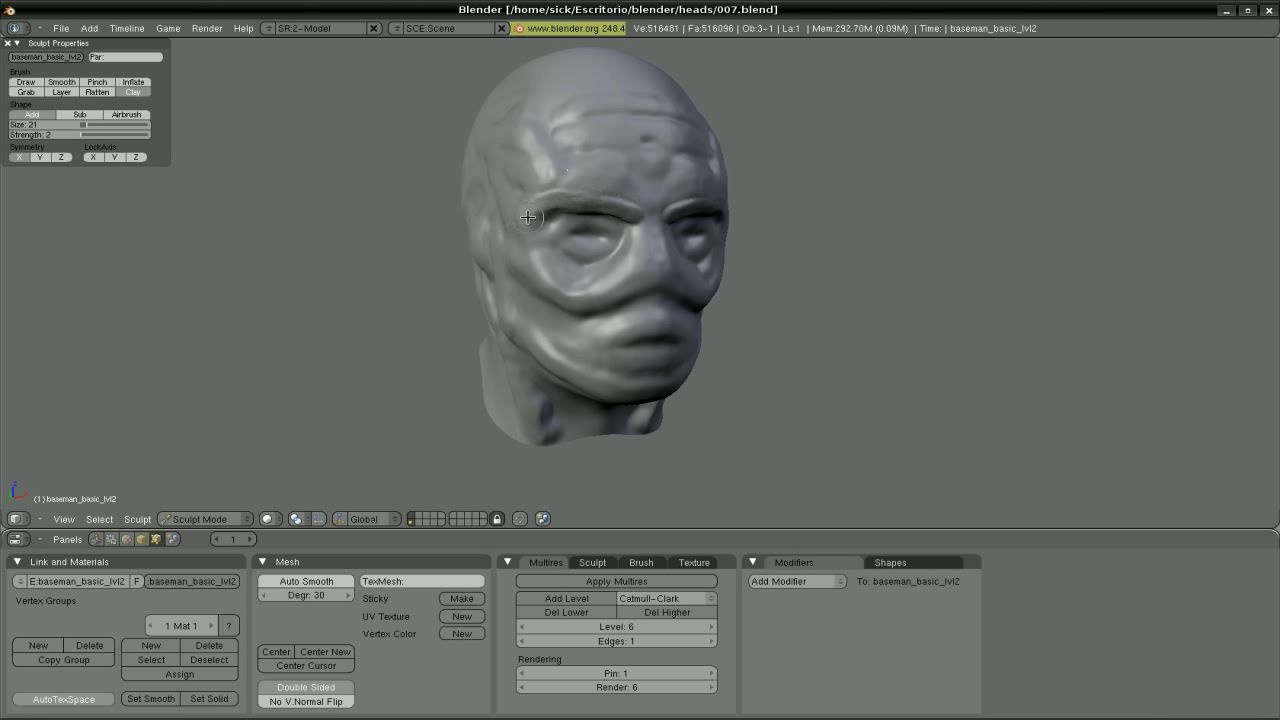
pyautogui.moveTo(560, 215); pyautogui.dragTo(655, 210, button='middle')
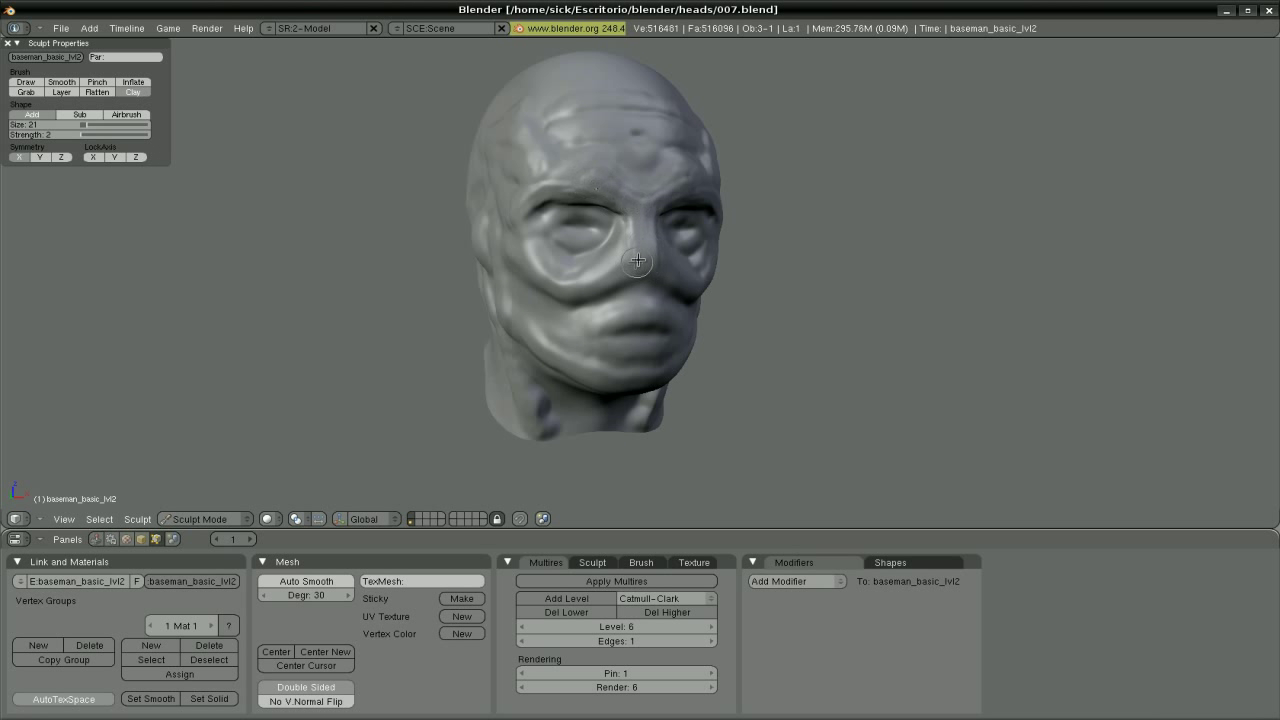
pyautogui.moveTo(630, 282); pyautogui.dragTo(447, 270, button='middle')
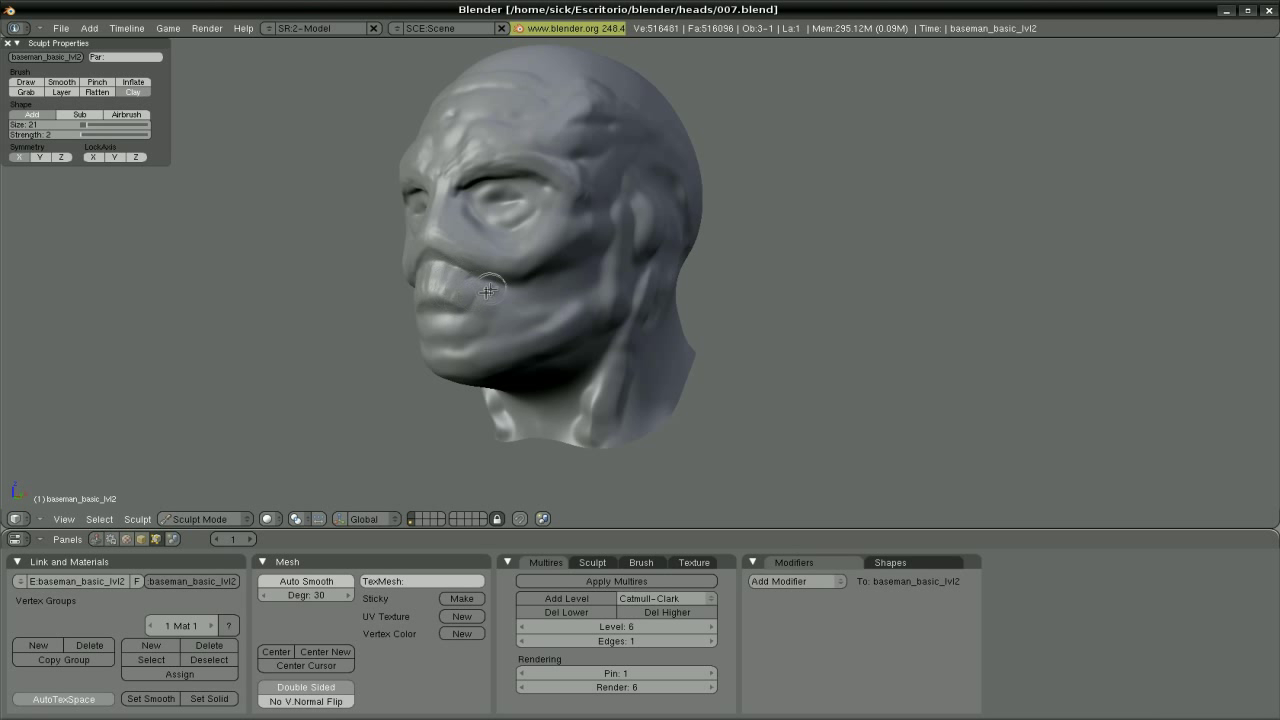
pyautogui.moveTo(476, 318); pyautogui.dragTo(449, 286, button='middle')
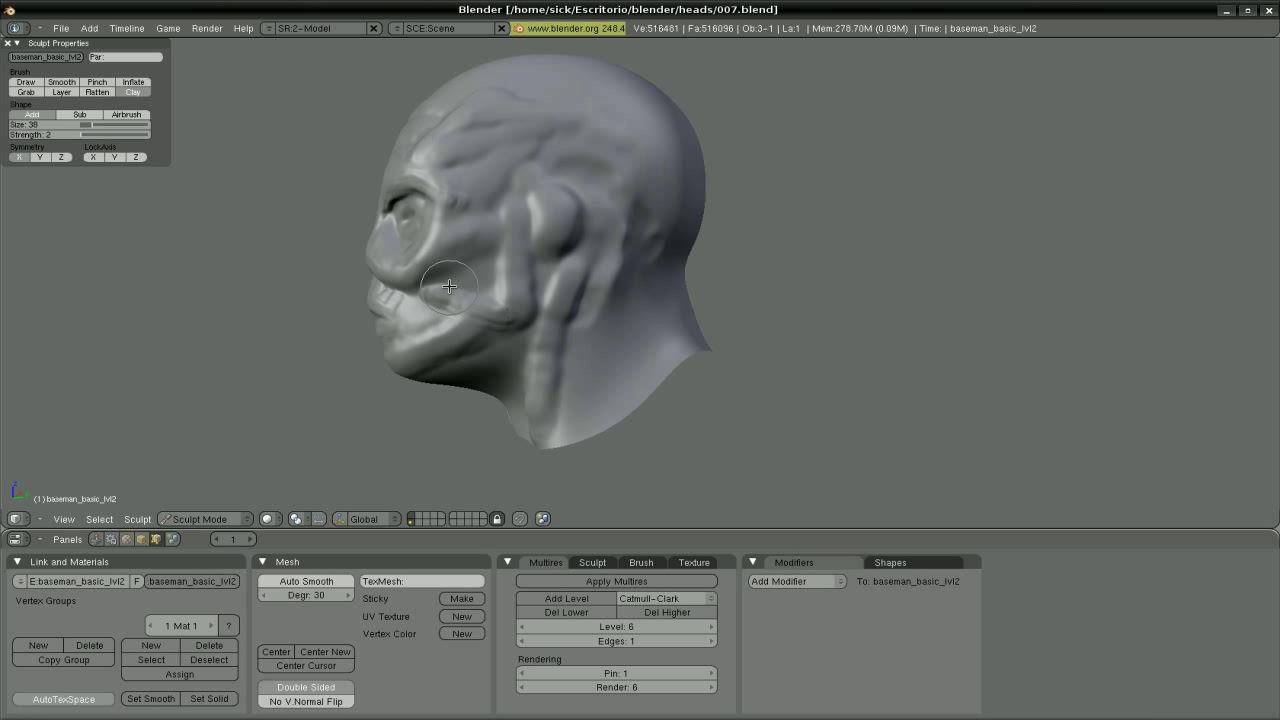
pyautogui.moveTo(449, 286)
pyautogui.mouseDown()
pyautogui.moveTo(465, 245)
pyautogui.moveTo(430, 240)
pyautogui.mouseUp()
# With a smaller brush of size 22, reshape the eyelids and brows on both eyes.
pyautogui.press('f')
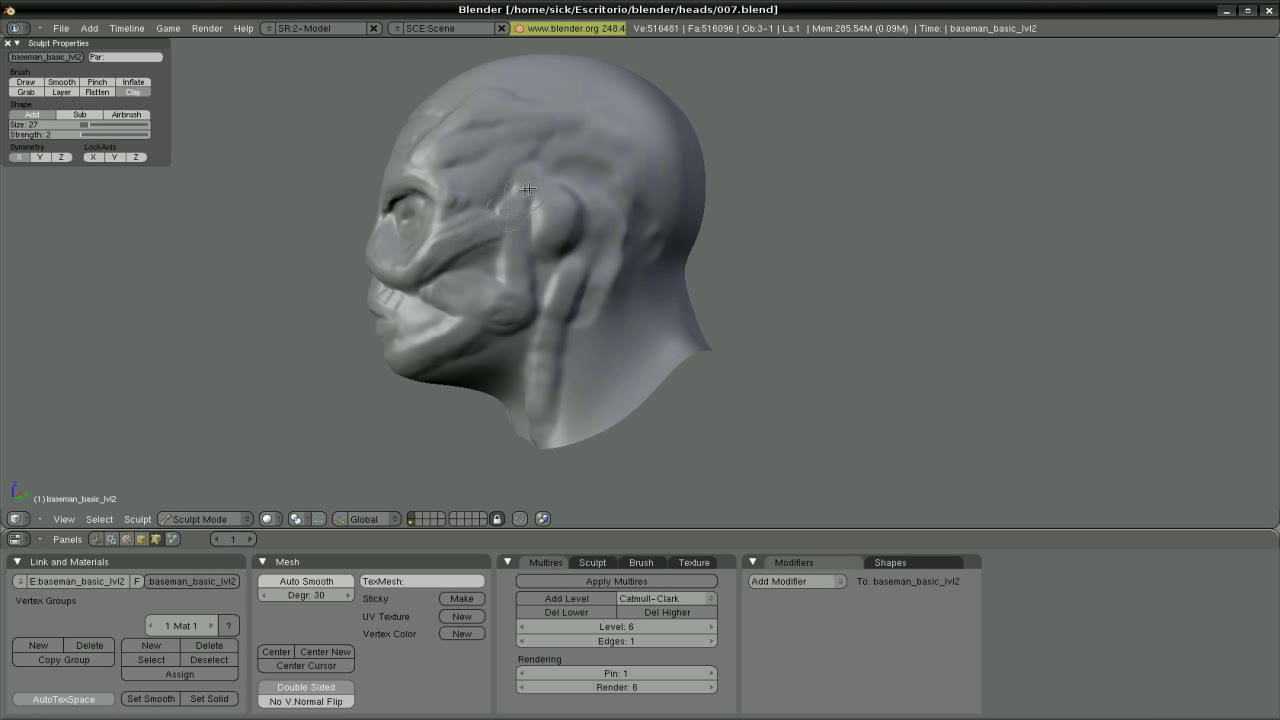
pyautogui.click(445, 200)
pyautogui.moveTo(430, 190); pyautogui.dragTo(405, 168, button='middle')
pyautogui.scroll(3, 405, 168)
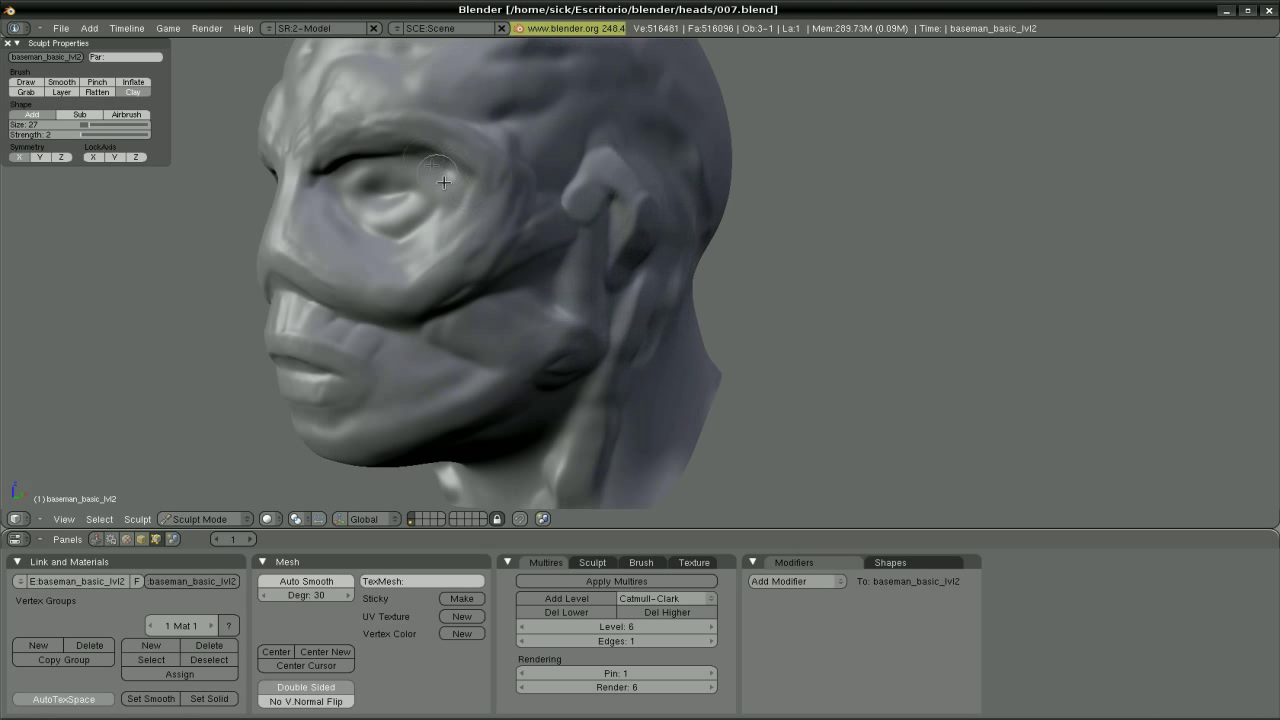
pyautogui.moveTo(441, 208); pyautogui.dragTo(359, 233)
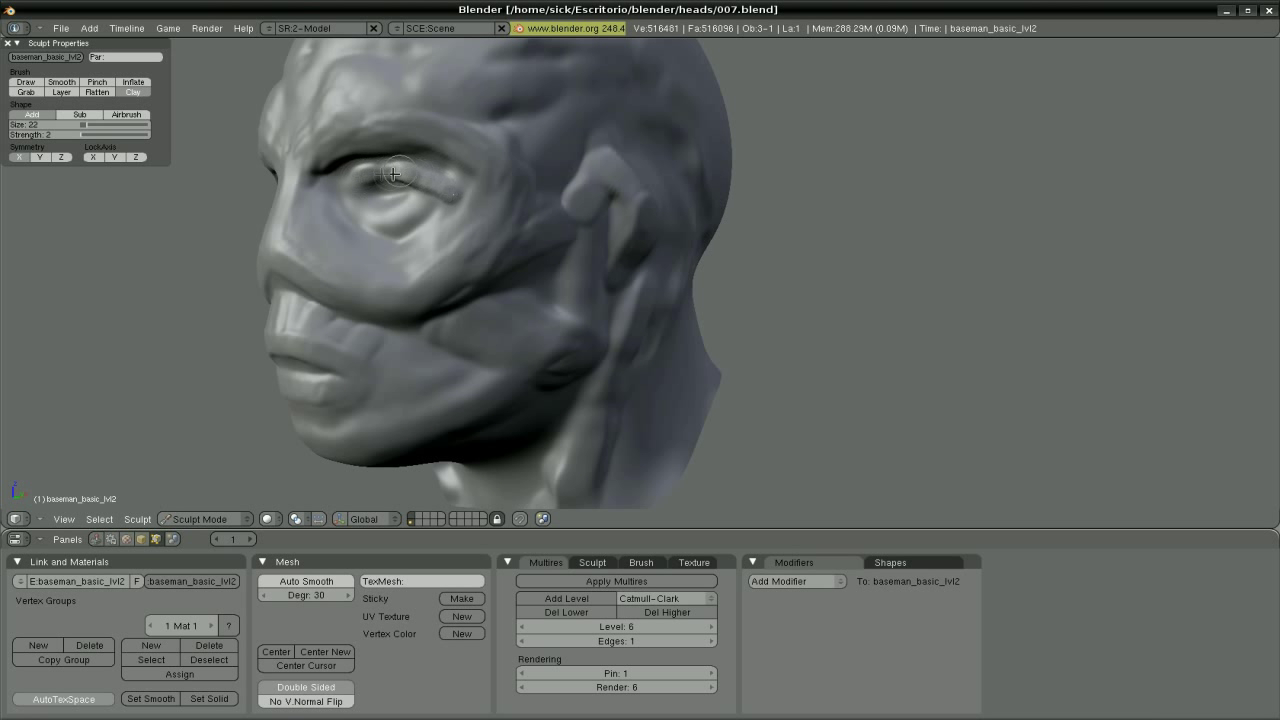
pyautogui.press('f')
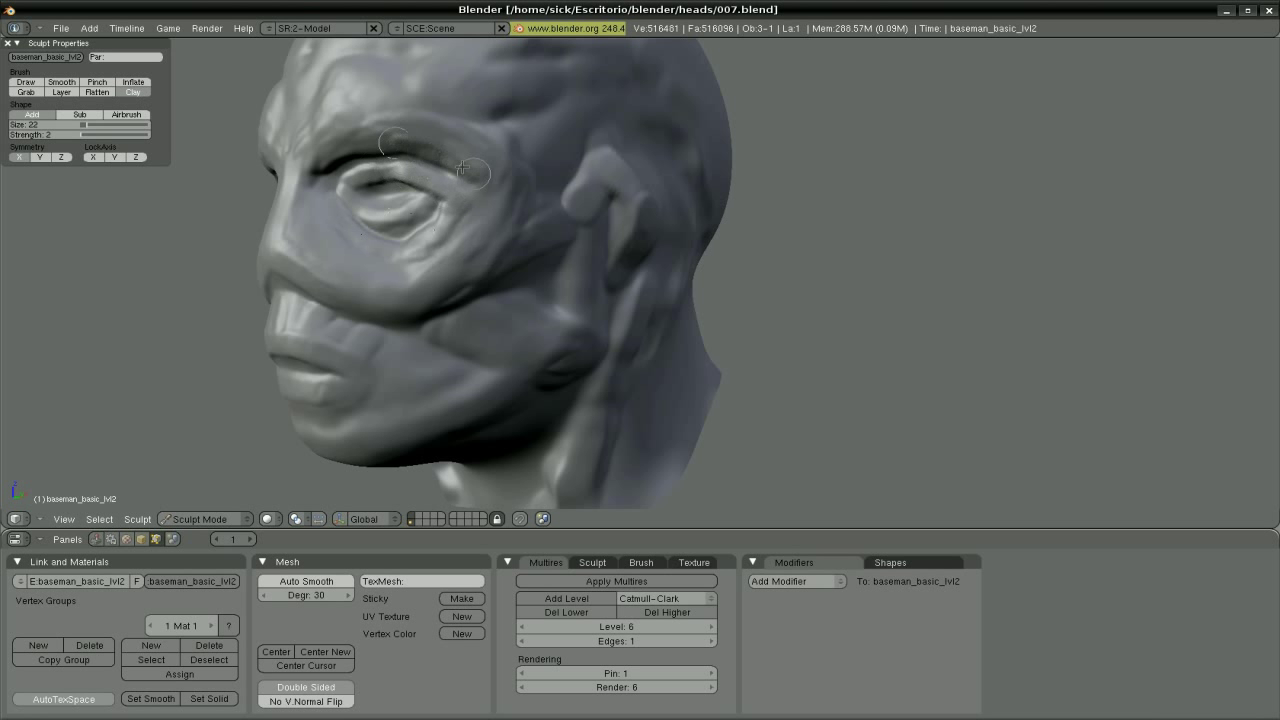
pyautogui.moveTo(400, 145)
pyautogui.mouseDown(button='middle')
pyautogui.moveTo(443, 143)
pyautogui.moveTo(514, 194)
pyautogui.mouseUp(button='middle')
pyautogui.moveTo(514, 194); pyautogui.dragTo(469, 190)
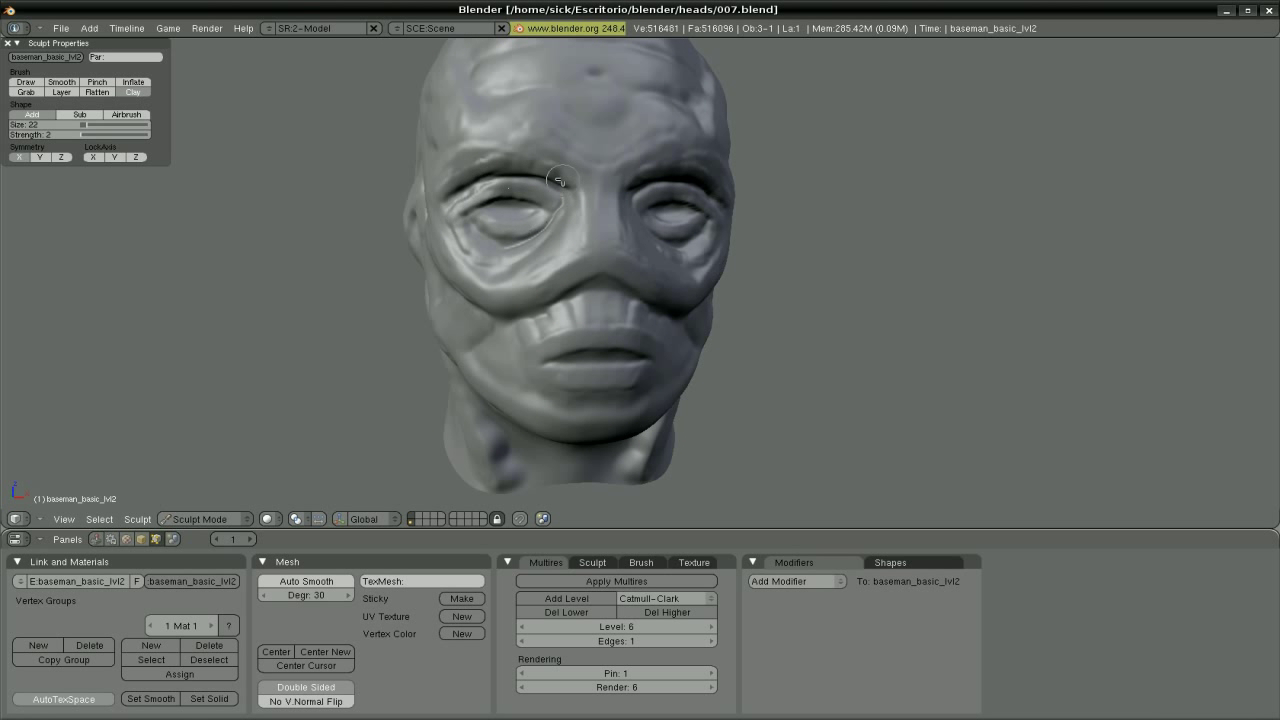
pyautogui.moveTo(560, 180)
pyautogui.mouseDown()
pyautogui.moveTo(595, 162)
pyautogui.moveTo(570, 150)
pyautogui.mouseUp()
# Add a ridge from the cheek up to the temple and a raised band across the cheek.
pyautogui.moveTo(570, 150); pyautogui.dragTo(684, 295, button='middle')
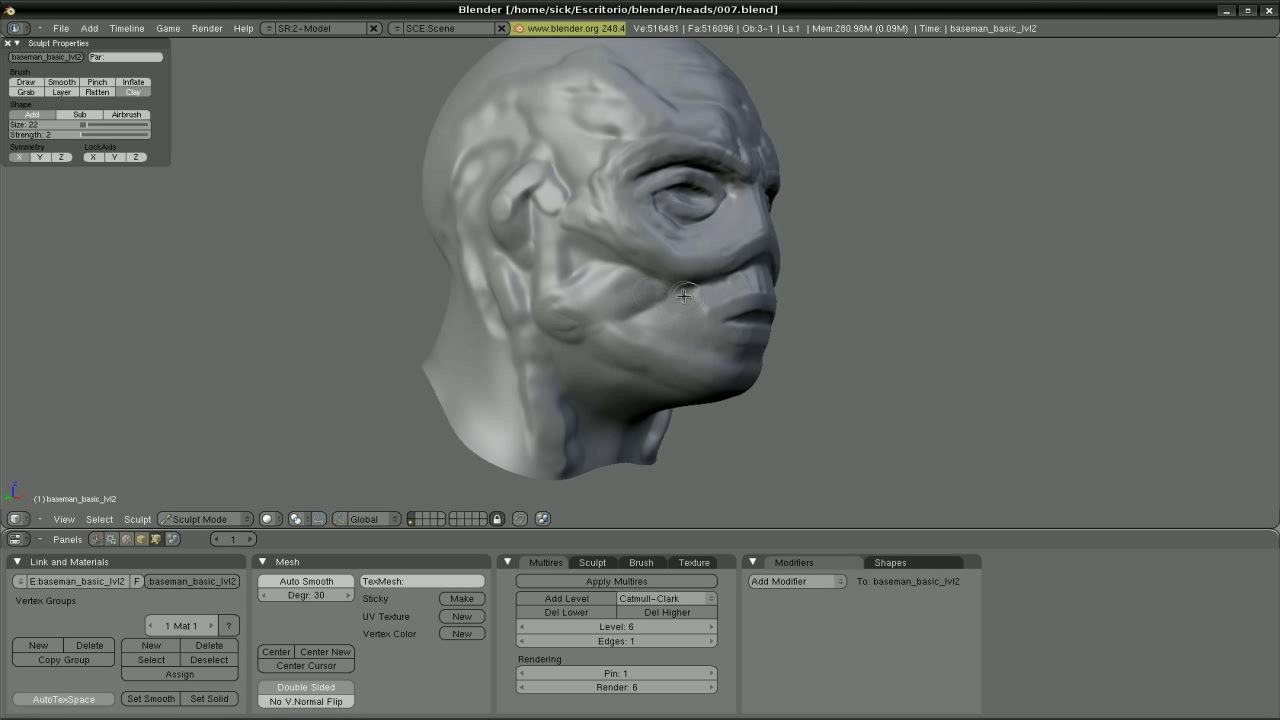
pyautogui.moveTo(684, 295); pyautogui.dragTo(551, 222)
pyautogui.moveTo(553, 231)
pyautogui.mouseDown(button='middle')
pyautogui.moveTo(590, 285)
pyautogui.moveTo(587, 307)
pyautogui.moveTo(502, 330)
pyautogui.moveTo(334, 286)
pyautogui.moveTo(425, 320)
pyautogui.mouseUp(button='middle')
pyautogui.moveTo(398, 224)
pyautogui.mouseDown(button='middle')
pyautogui.moveTo(518, 211)
pyautogui.moveTo(370, 185)
pyautogui.moveTo(548, 251)
pyautogui.moveTo(505, 240)
pyautogui.moveTo(520, 265)
pyautogui.moveTo(400, 270)
pyautogui.moveTo(624, 271)
pyautogui.mouseUp(button='middle')
pyautogui.moveTo(612, 236); pyautogui.dragTo(697, 280)
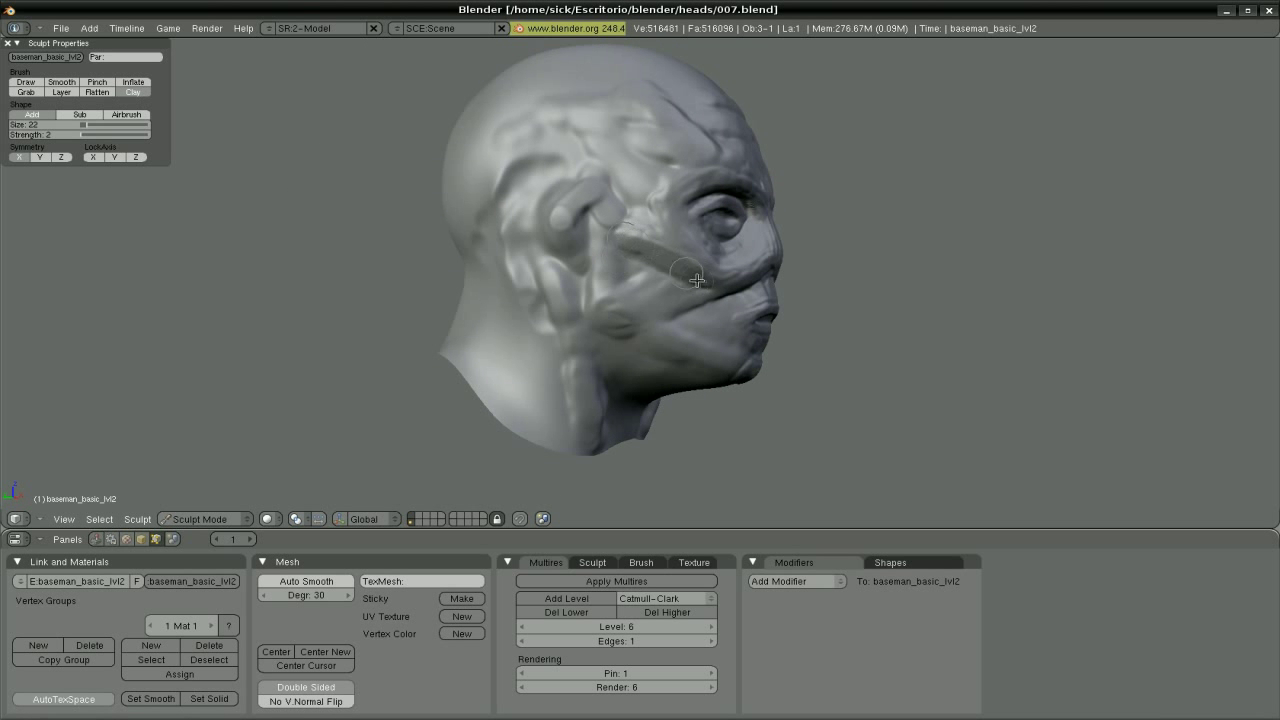
pyautogui.moveTo(681, 232)
pyautogui.mouseDown(button='middle')
pyautogui.moveTo(590, 167)
pyautogui.moveTo(590, 200)
pyautogui.moveTo(520, 236)
pyautogui.mouseUp(button='middle')
# Switch to the Smooth brush, then the Flatten brush, while inspecting the head's left side.
pyautogui.press('s')
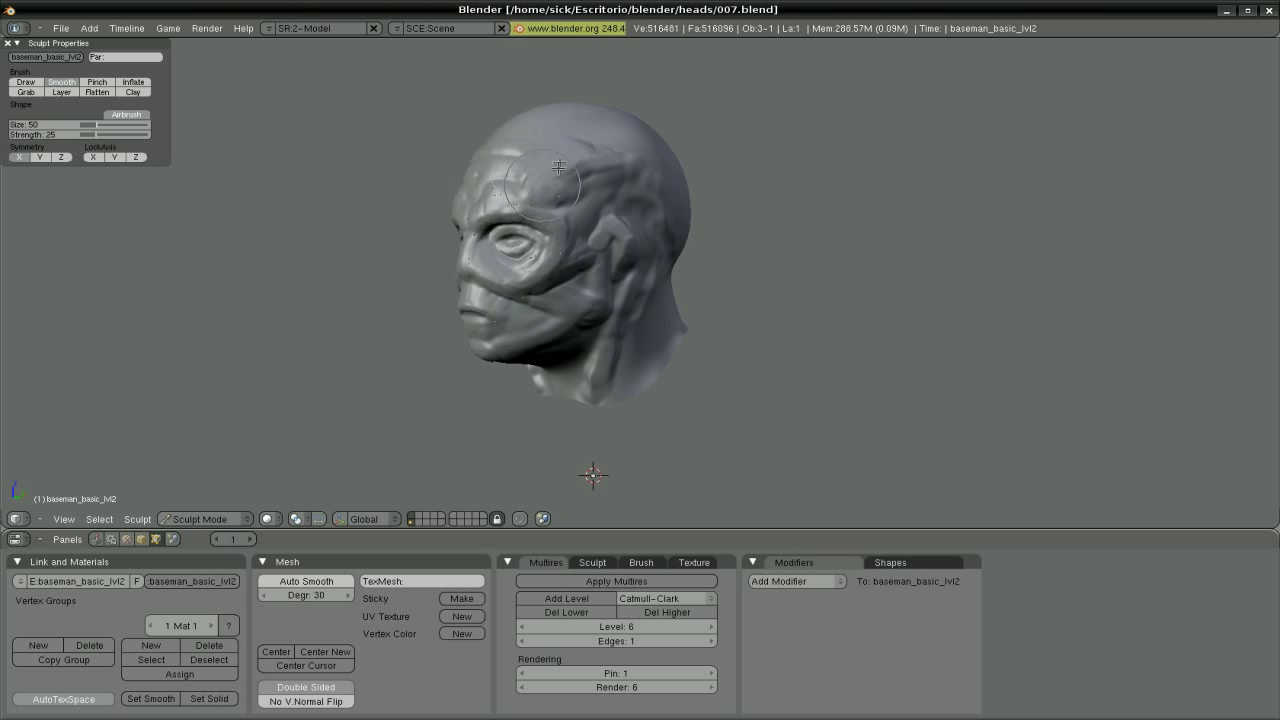
pyautogui.moveTo(558, 166)
pyautogui.mouseDown(button='middle')
pyautogui.moveTo(586, 120)
pyautogui.moveTo(543, 250)
pyautogui.mouseUp(button='middle')
pyautogui.moveTo(597, 340); pyautogui.dragTo(576, 337, button='middle')
pyautogui.press('t')
pyautogui.moveTo(531, 270); pyautogui.dragTo(517, 273, button='middle')
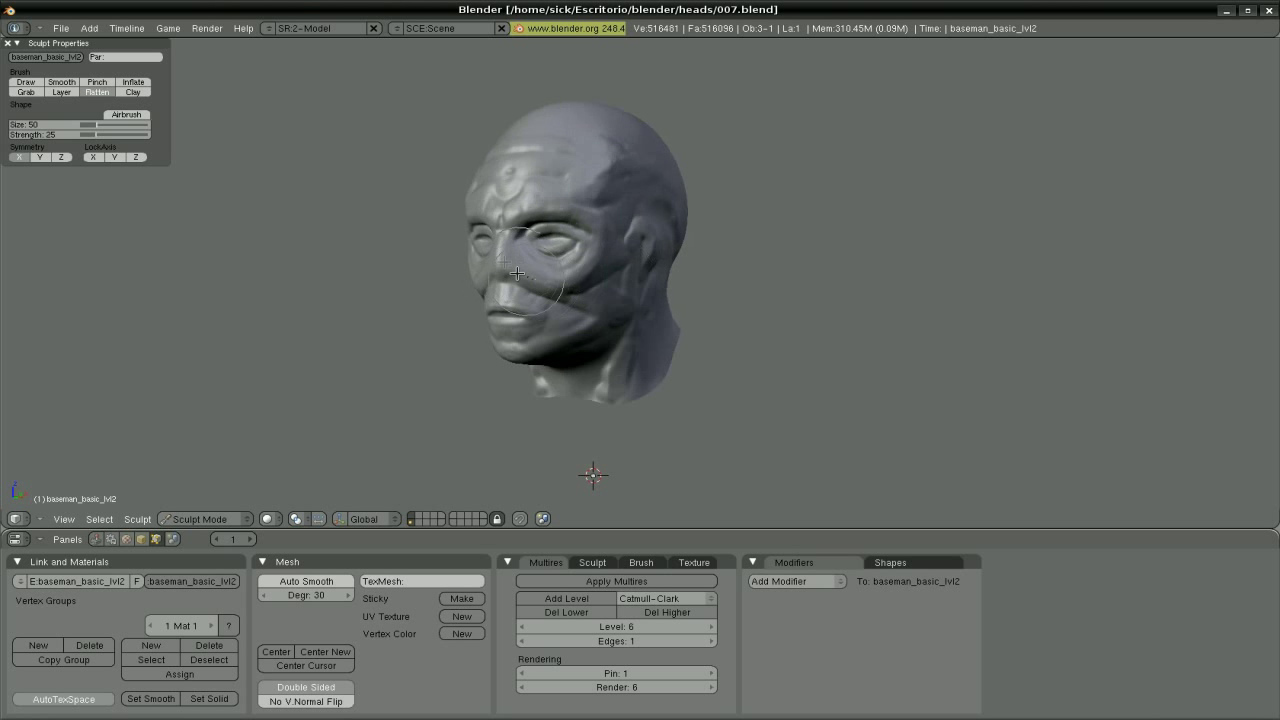
pyautogui.moveTo(485, 166)
pyautogui.mouseDown(button='middle')
pyautogui.moveTo(537, 244)
pyautogui.moveTo(434, 277)
pyautogui.moveTo(635, 122)
pyautogui.moveTo(604, 144)
pyautogui.moveTo(334, 124)
pyautogui.moveTo(490, 160)
pyautogui.moveTo(578, 205)
pyautogui.mouseUp(button='middle')
# Reshape the face with a larger Grab brush, then switch to the Draw brush.
pyautogui.press('g')
pyautogui.press('f')
pyautogui.click(432, 300)
pyautogui.press('d')
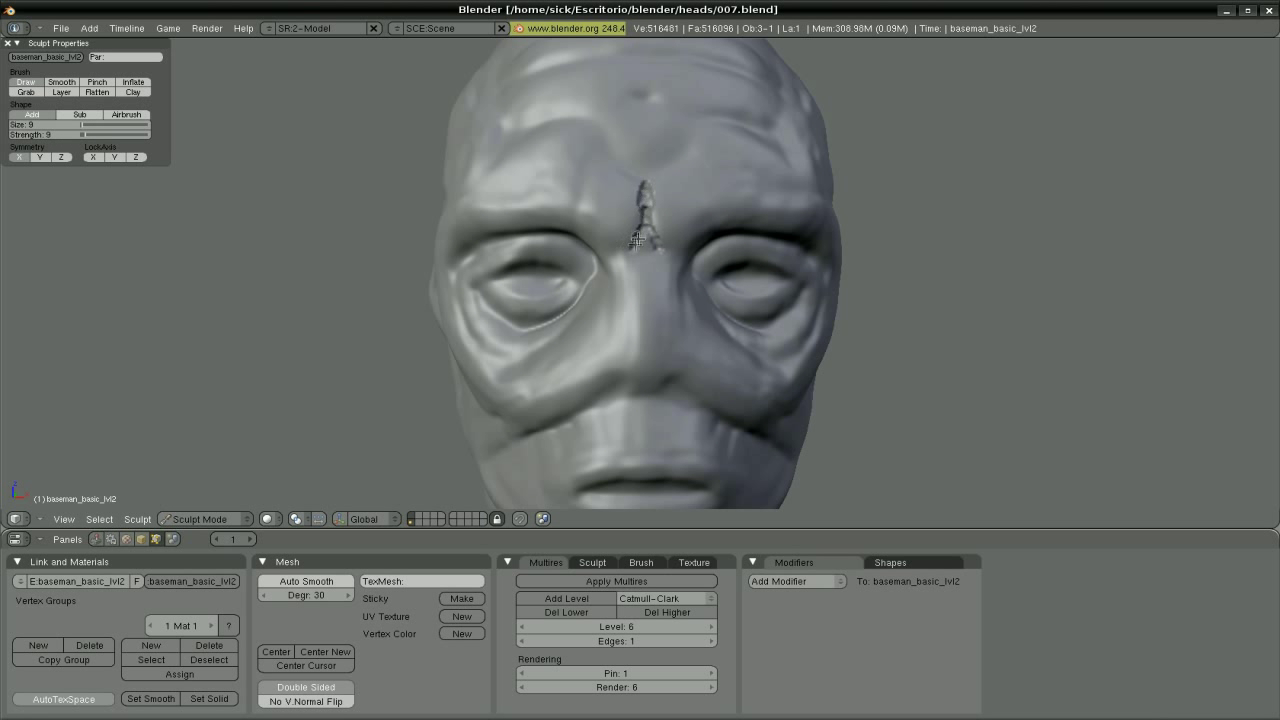
# Pinch the forehead crease narrower and smooth it.
pyautogui.press('p')
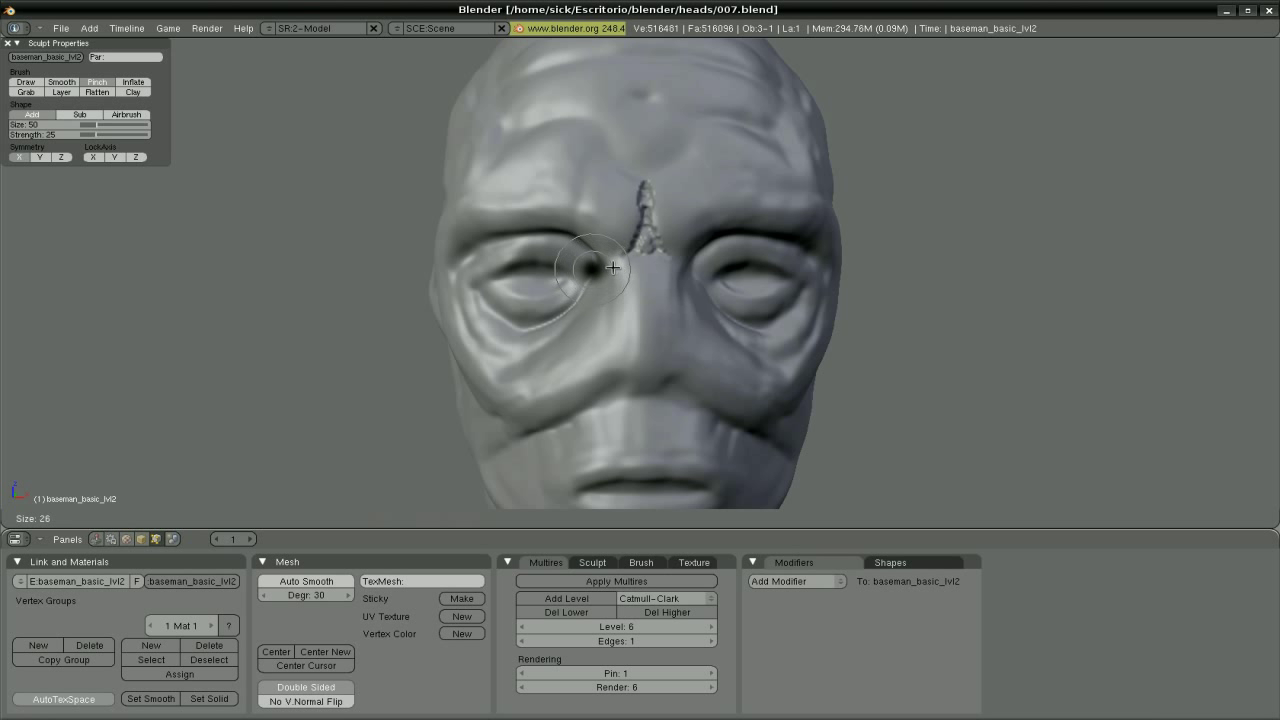
pyautogui.moveTo(630, 246); pyautogui.dragTo(645, 186)
pyautogui.press('s')
pyautogui.moveTo(668, 246); pyautogui.dragTo(645, 190)
pyautogui.press('d')
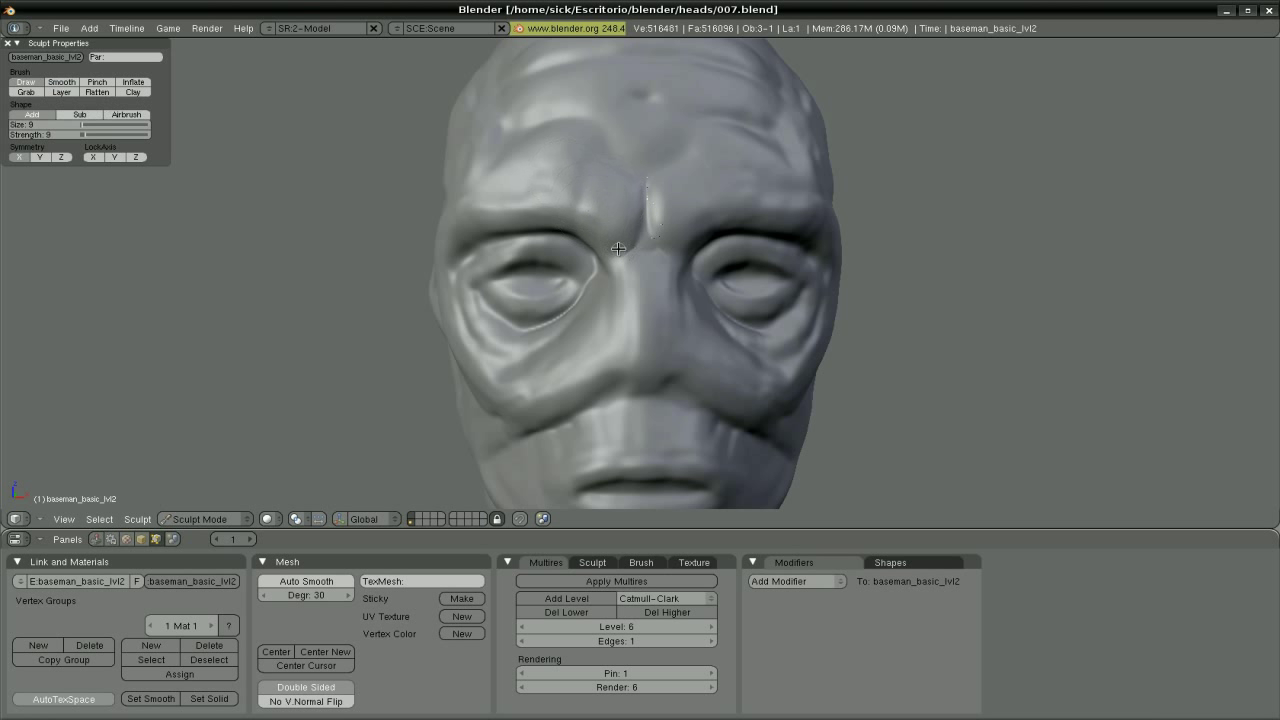
# Pinch the crease beside the nose downward and smooth it.
pyautogui.moveTo(575, 235); pyautogui.dragTo(498, 240, button='middle')
pyautogui.press('p')
pyautogui.moveTo(482, 247); pyautogui.dragTo(477, 291)
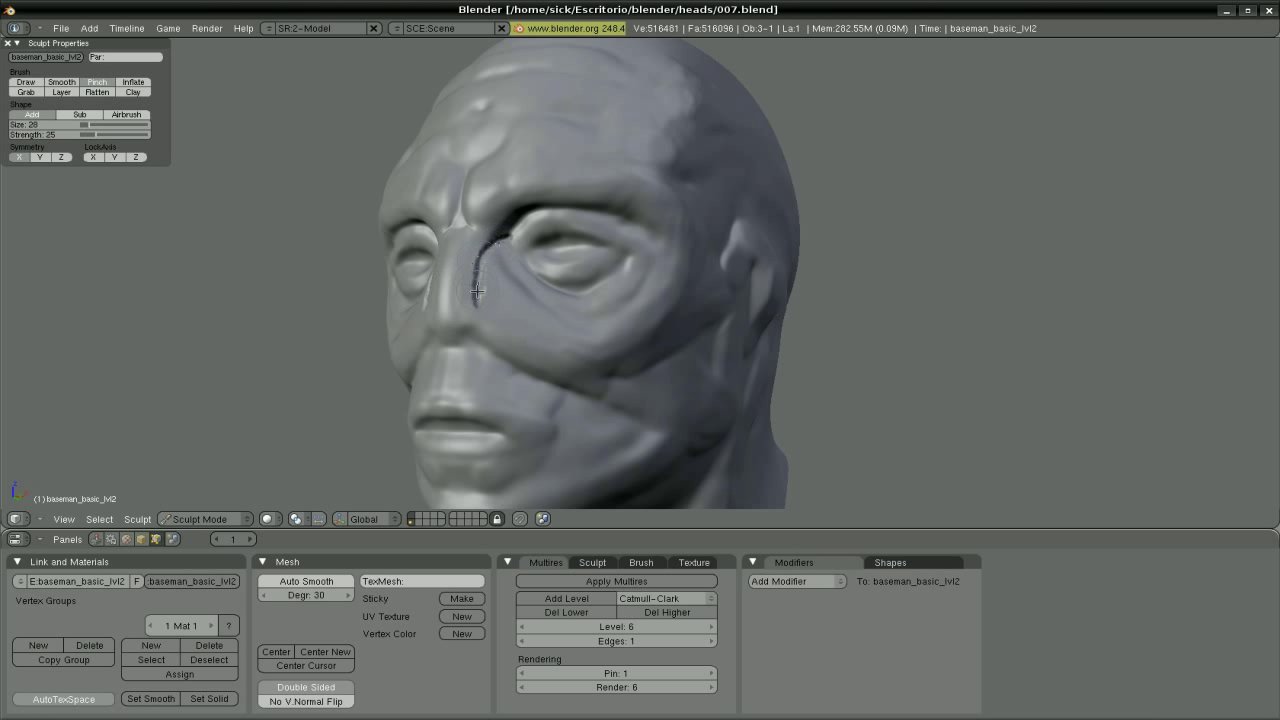
pyautogui.press('s')
pyautogui.moveTo(487, 248); pyautogui.dragTo(480, 280)
# Pinch the area around the eye and smooth the eye region.
pyautogui.moveTo(480, 270); pyautogui.dragTo(600, 258, button='middle')
pyautogui.press('d')
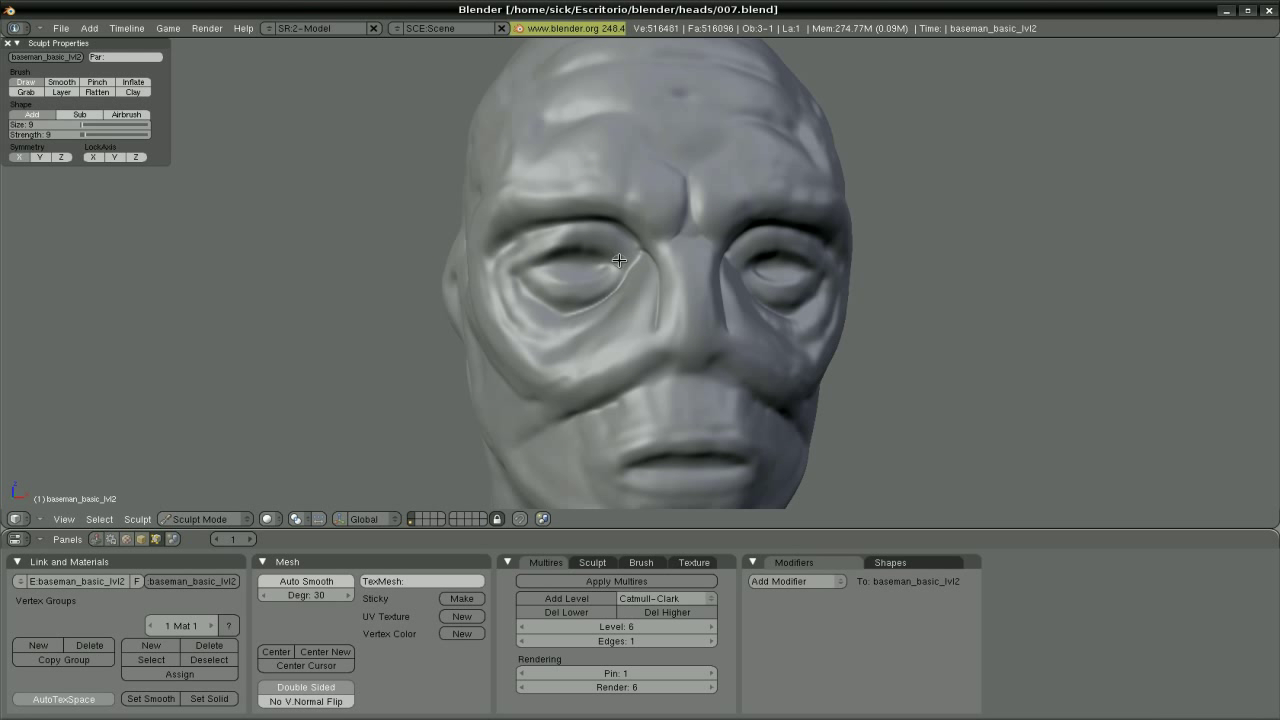
pyautogui.press('p')
pyautogui.moveTo(583, 252)
pyautogui.mouseDown()
pyautogui.moveTo(600, 258)
pyautogui.moveTo(590, 262)
pyautogui.mouseUp()
pyautogui.press('s')
pyautogui.press('d')
pyautogui.moveTo(590, 262); pyautogui.dragTo(534, 300, button='middle')
# Draw a crease line under the eye and smooth the lower eyelid.
pyautogui.moveTo(508, 289)
pyautogui.mouseDown()
pyautogui.moveTo(583, 328)
pyautogui.moveTo(625, 293)
pyautogui.mouseUp()
pyautogui.press('p')
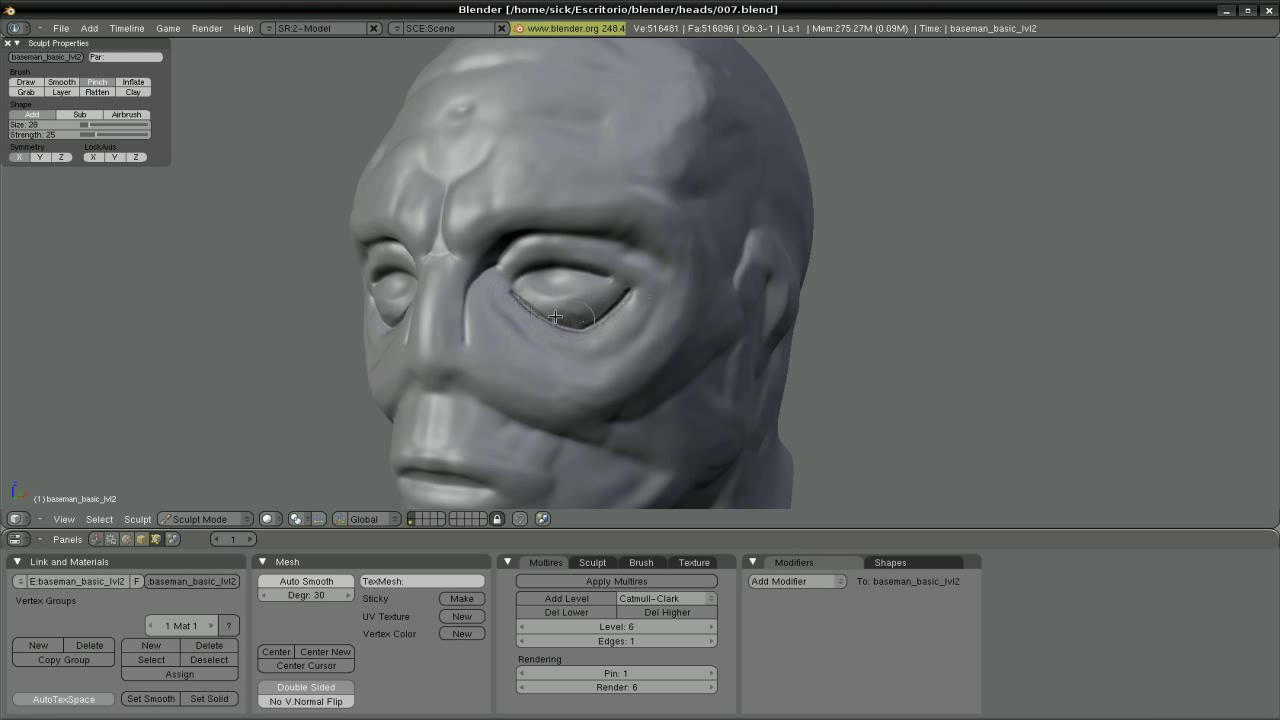
pyautogui.press('s')
pyautogui.moveTo(519, 290); pyautogui.dragTo(620, 300)
pyautogui.press('d')
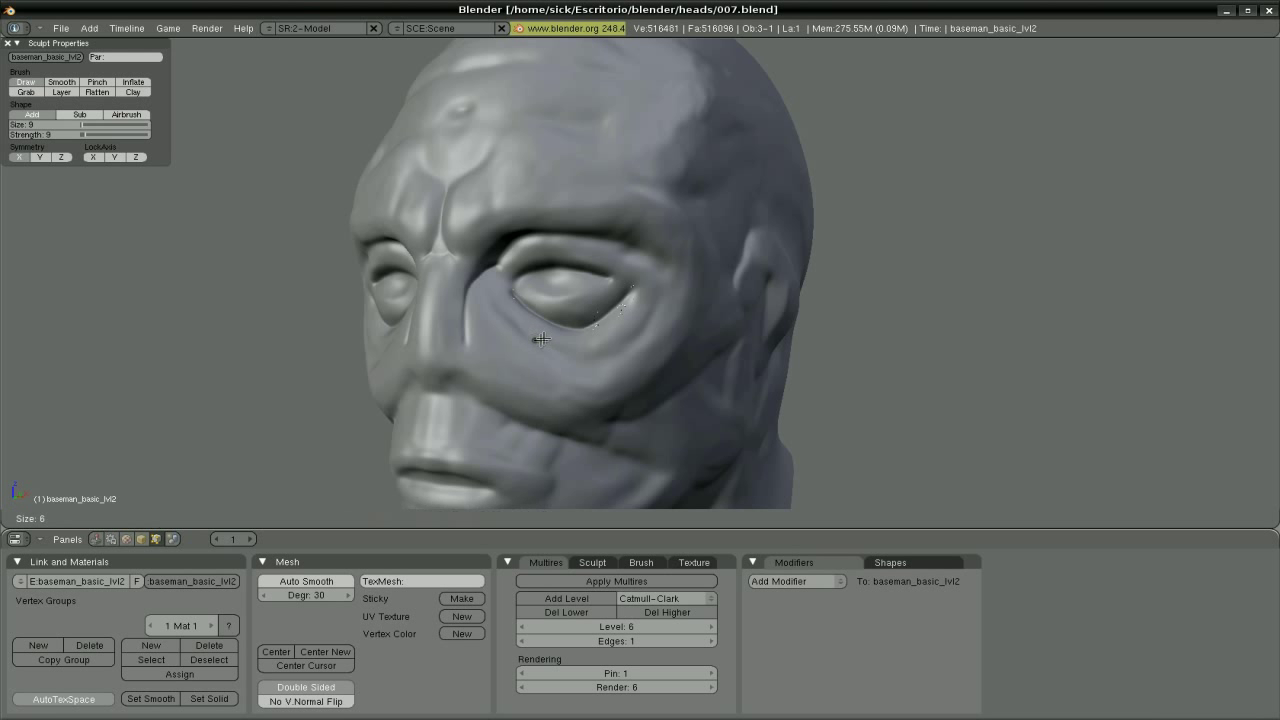
# Draw a small crease at the inner corner of the upper eyelid.
pyautogui.moveTo(560, 300); pyautogui.dragTo(527, 293, button='middle')
pyautogui.moveTo(527, 293)
pyautogui.mouseDown()
pyautogui.moveTo(500, 268)
pyautogui.moveTo(517, 319)
pyautogui.mouseUp()
pyautogui.press('s')
pyautogui.press('d')
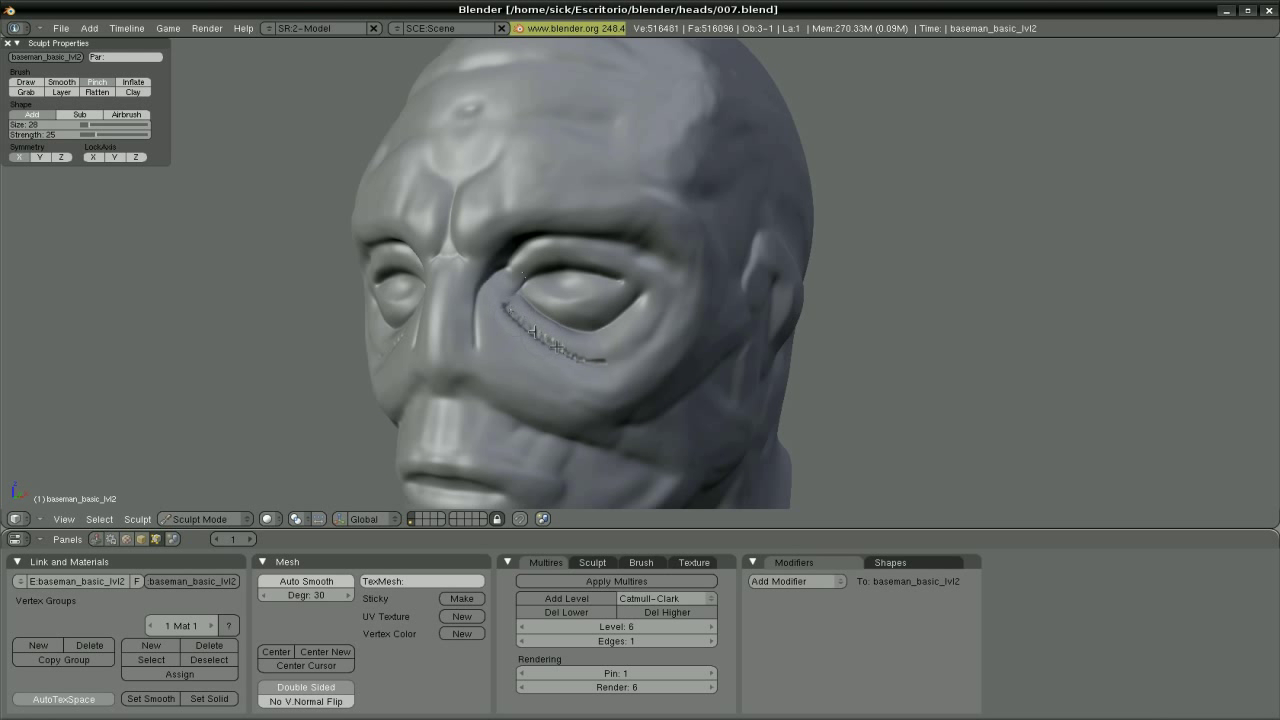
pyautogui.press('d')
# Pinch sharp creases along the upper eyelid and above the eyebrow.
pyautogui.moveTo(507, 268); pyautogui.dragTo(510, 255, button='middle')
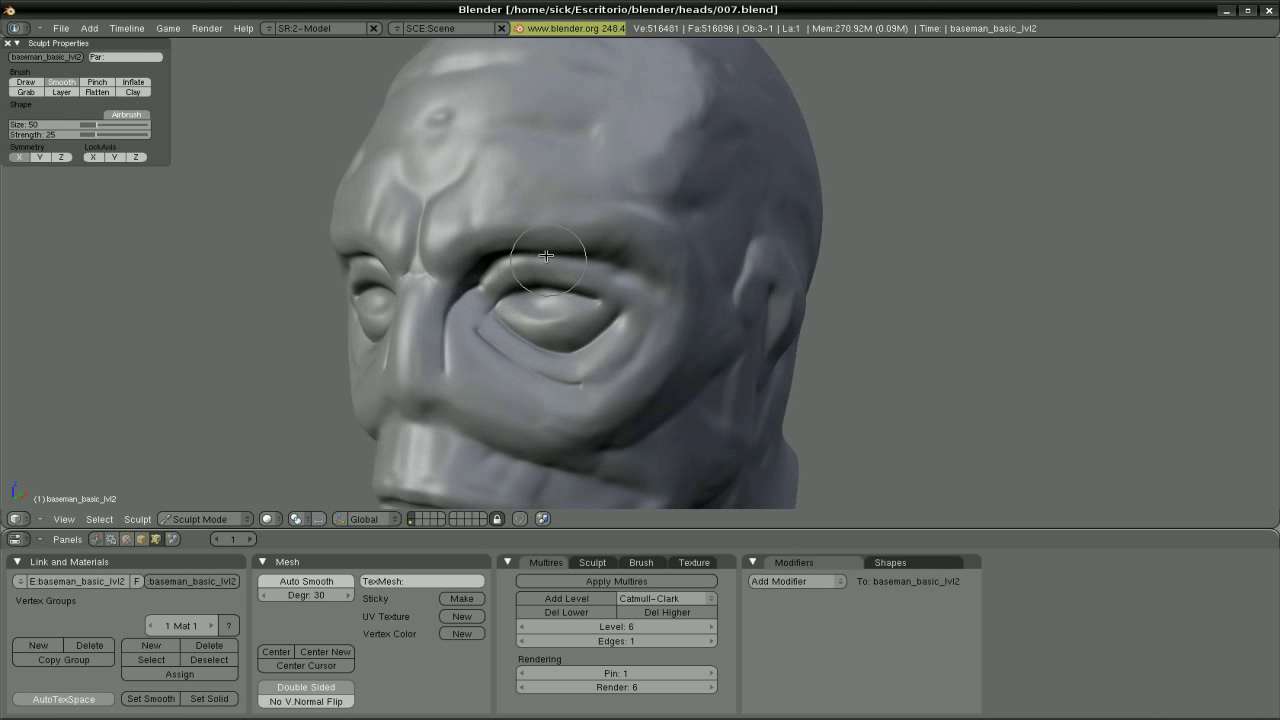
pyautogui.press('p')
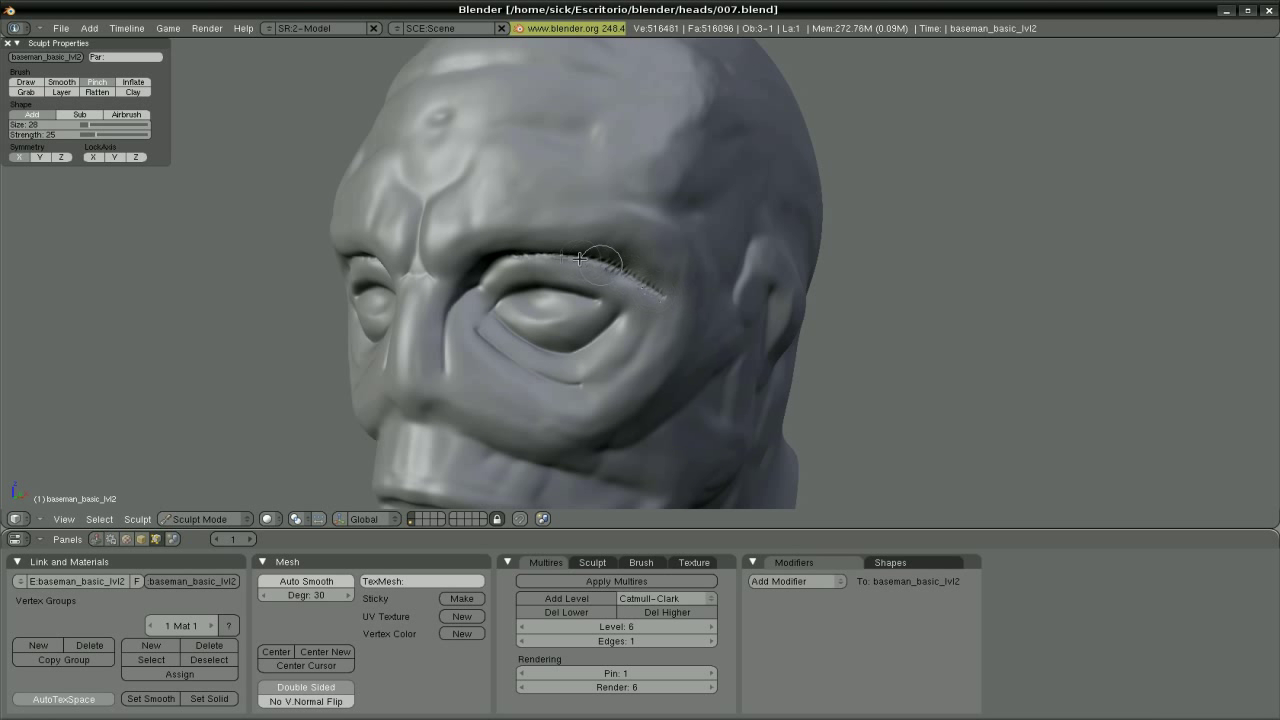
pyautogui.moveTo(580, 258); pyautogui.dragTo(520, 260)
pyautogui.press('s')
pyautogui.press('d')
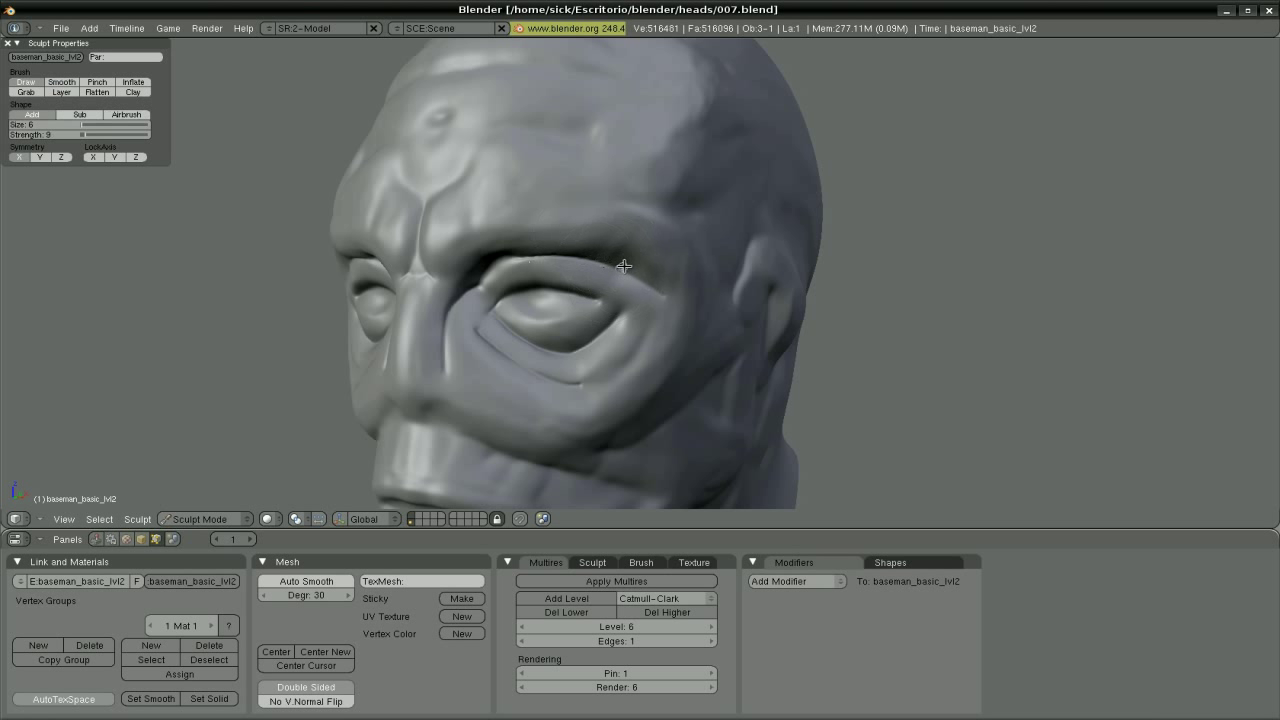
pyautogui.press('p')
pyautogui.moveTo(632, 232); pyautogui.dragTo(632, 216)
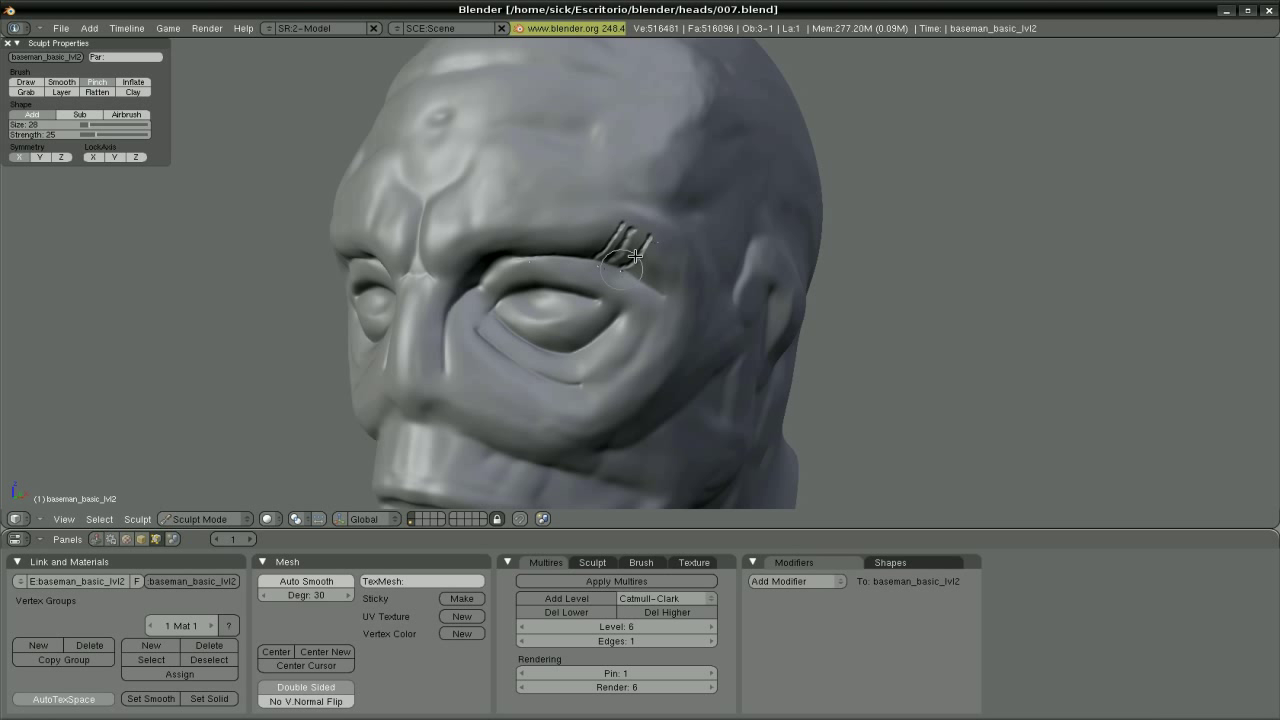
# Try Draw, Pinch and Clay strokes on the eyelid, undoing the clay strokes.
pyautogui.press('d')
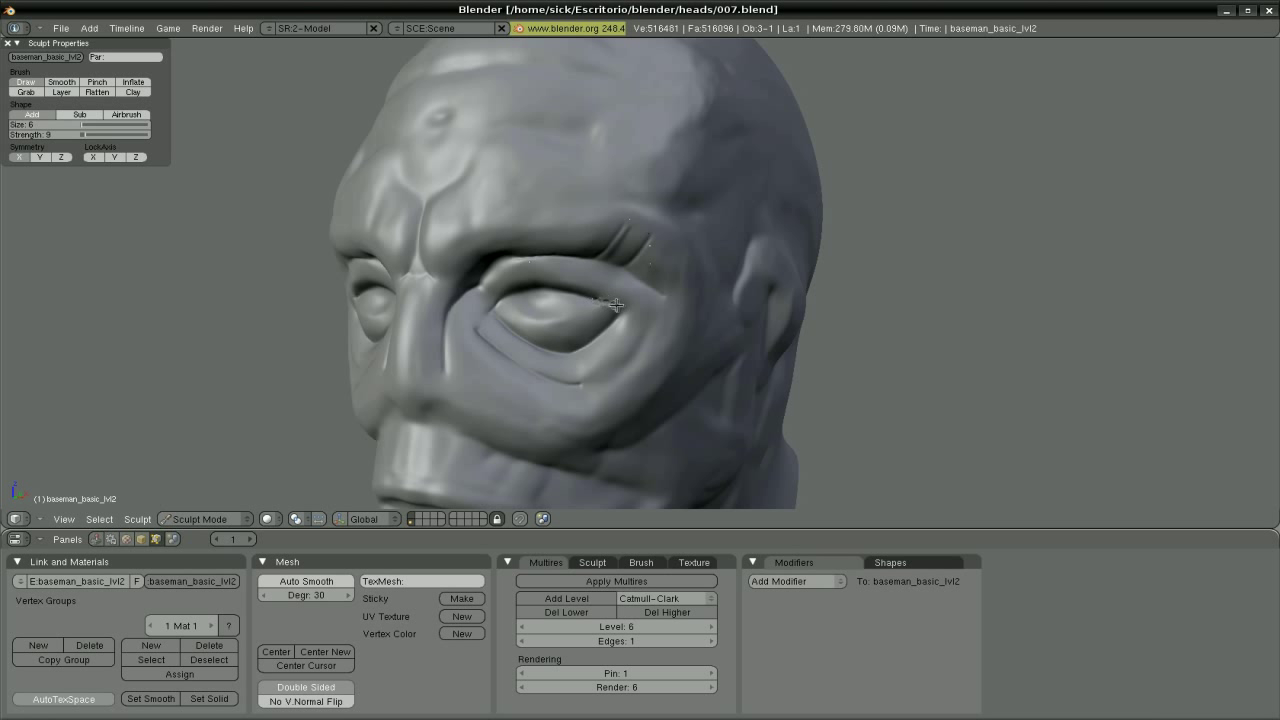
pyautogui.press('p')
pyautogui.moveTo(591, 300); pyautogui.dragTo(554, 298, button='middle')
pyautogui.press('d')
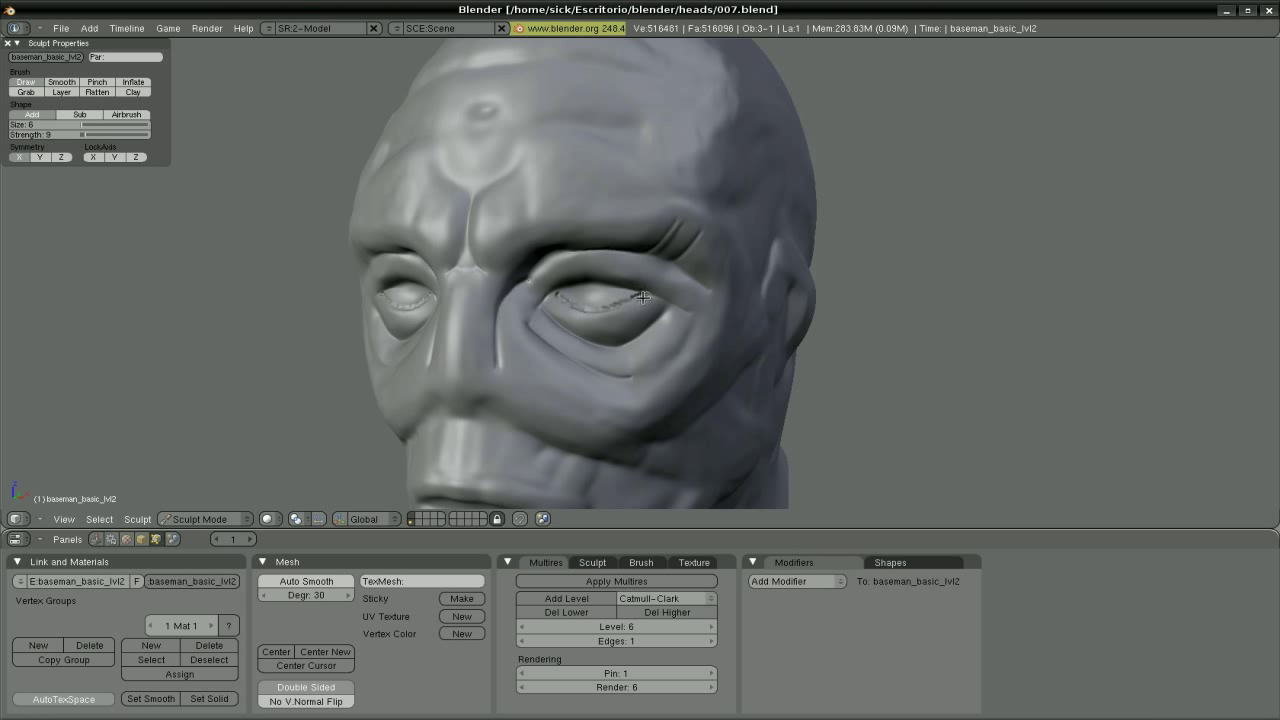
pyautogui.press('p')
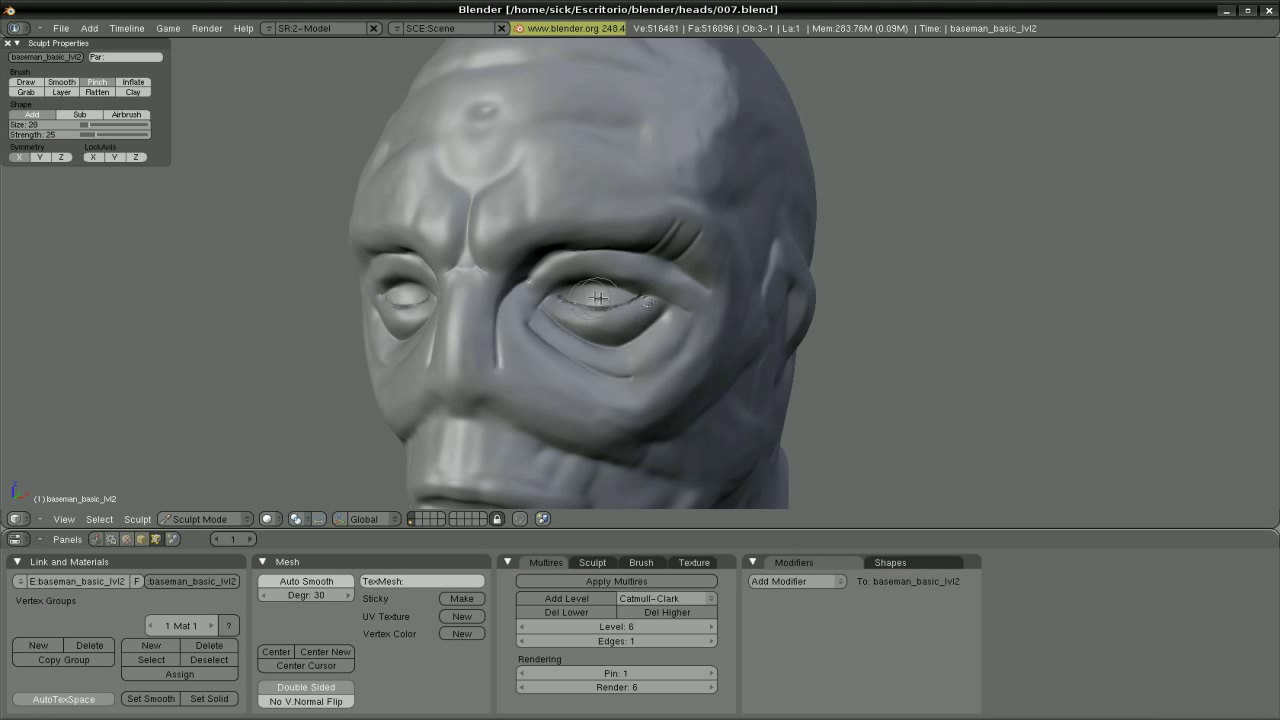
pyautogui.press('c')
pyautogui.moveTo(597, 297)
pyautogui.mouseDown(button='middle')
pyautogui.moveTo(470, 310)
pyautogui.moveTo(604, 292)
pyautogui.mouseUp(button='middle')
pyautogui.scroll(3, 429, 323)
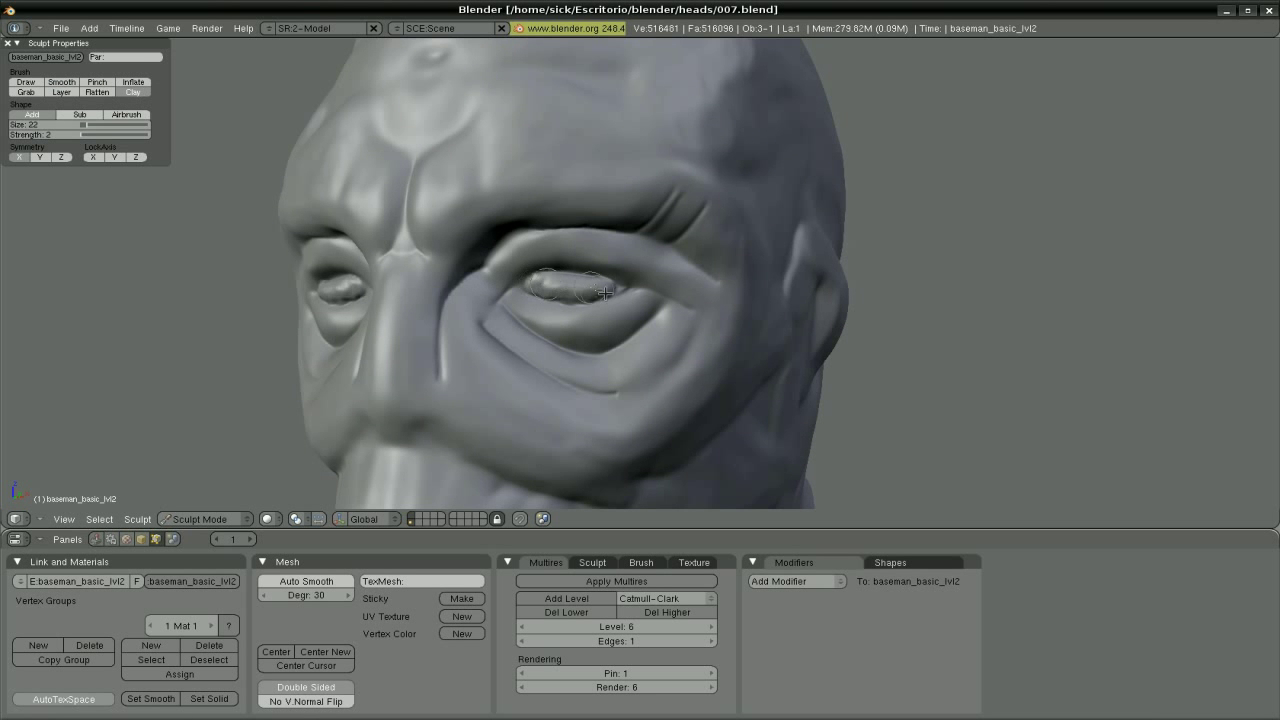
pyautogui.hotkey('ctrl', 'z')
pyautogui.hotkey('ctrl', 'z')
pyautogui.hotkey('ctrl', 'z')
pyautogui.hotkey('ctrl', 'z')
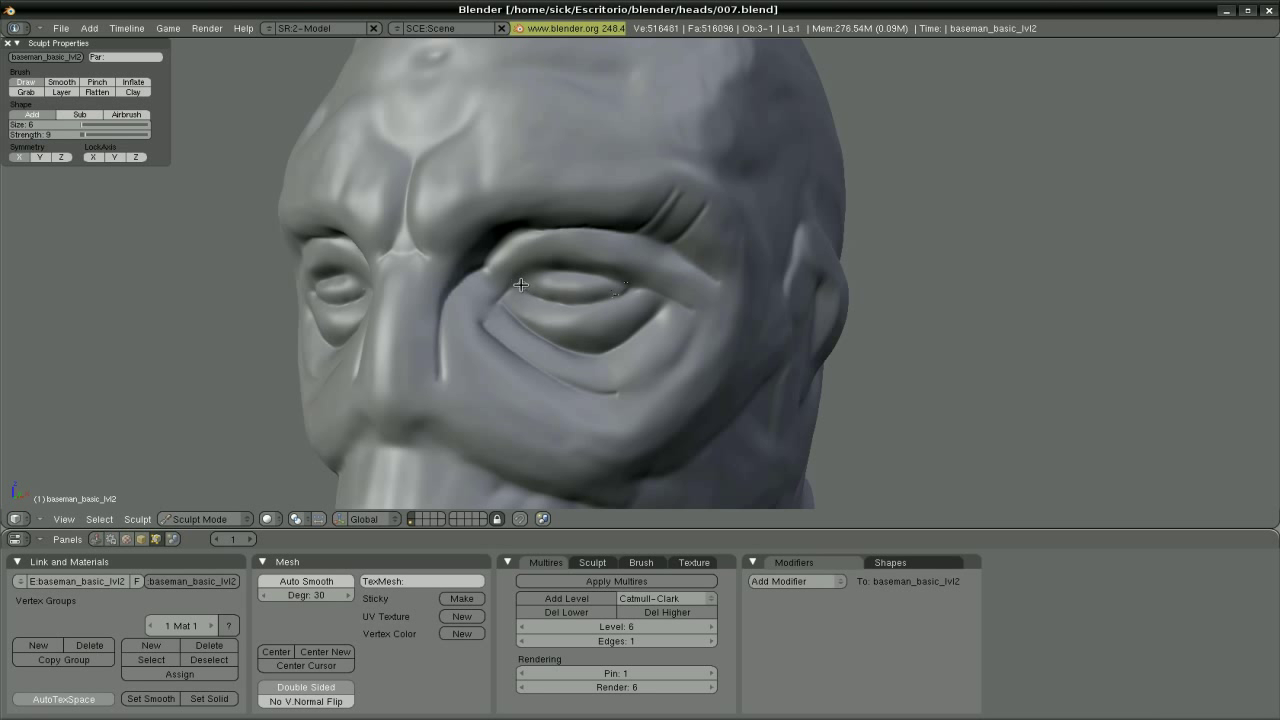
# From the front view, alternate Draw and Pinch to sharpen the eyelid seams.
pyautogui.press('p')
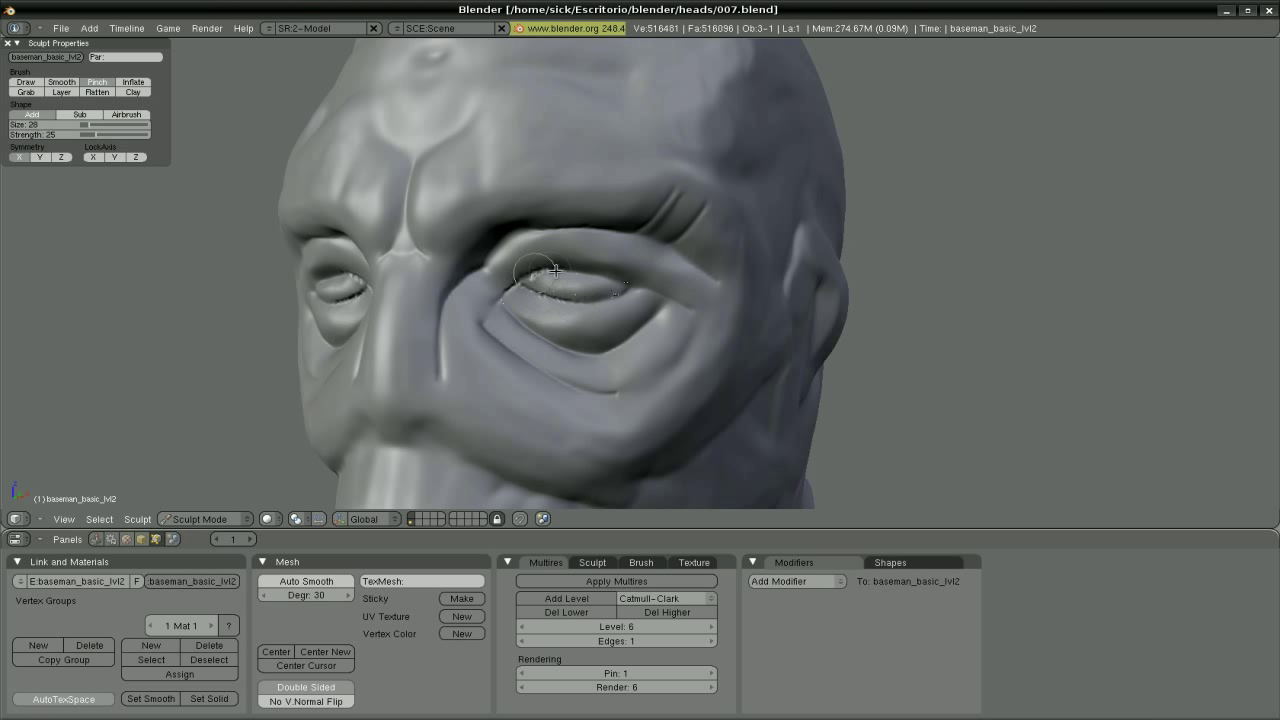
pyautogui.press('d')
pyautogui.press('KP_1')
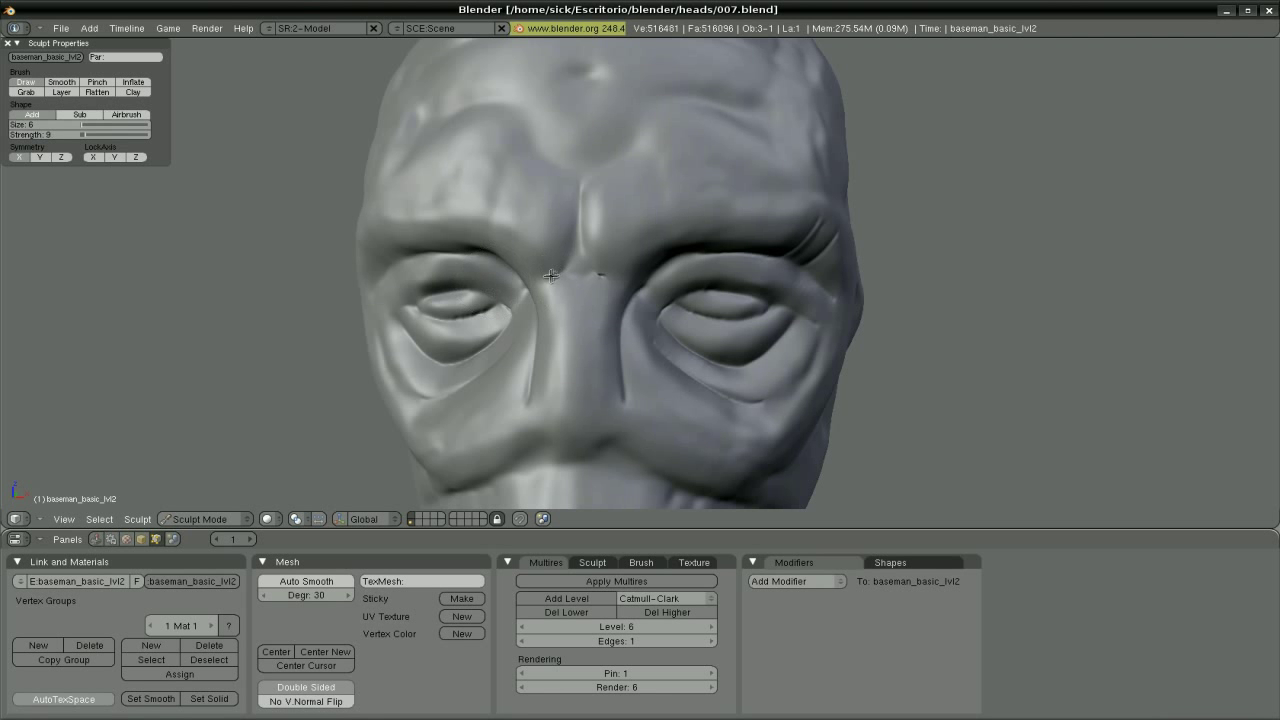
pyautogui.moveTo(613, 290)
pyautogui.mouseDown(button='middle')
pyautogui.moveTo(390, 250)
pyautogui.moveTo(633, 294)
pyautogui.mouseUp(button='middle')
pyautogui.press('p')
pyautogui.press('d')
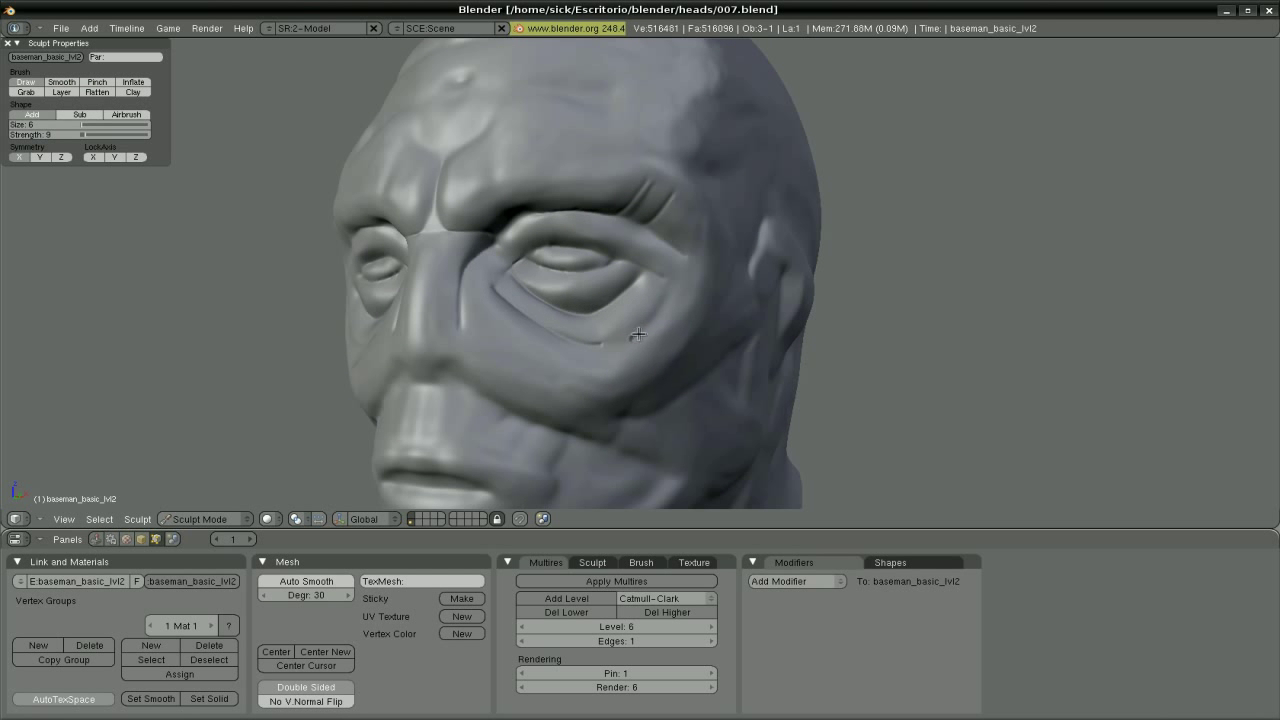
pyautogui.press('p')
pyautogui.press('d')
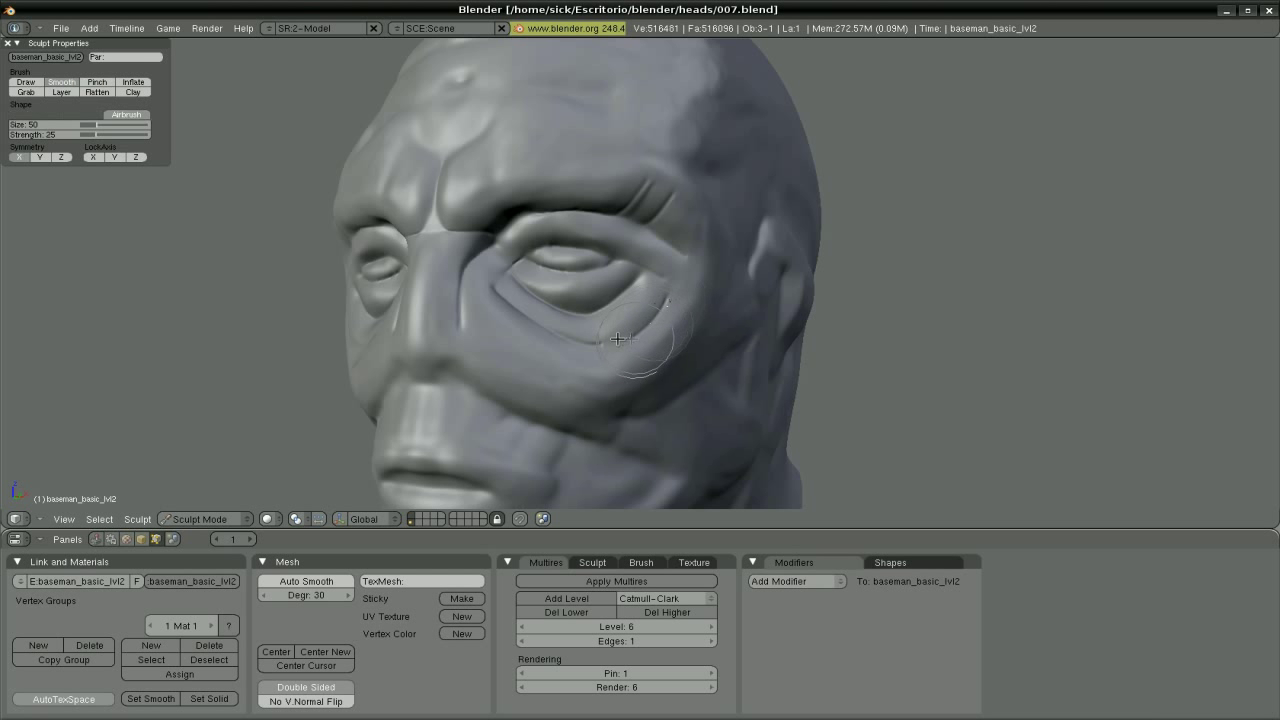
# Pinch sharp creases along the nose ridge and nostrils, then smooth.
pyautogui.moveTo(645, 318); pyautogui.dragTo(703, 345, button='middle')
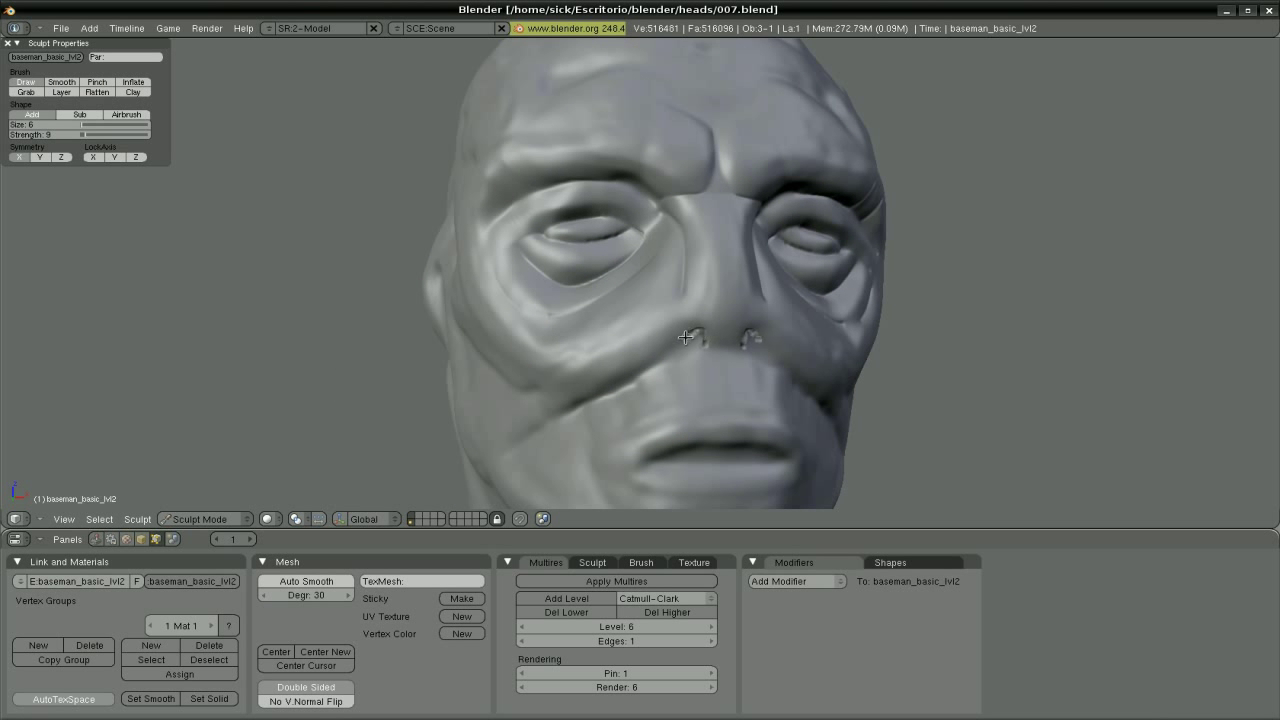
pyautogui.scroll(2, 700, 345)
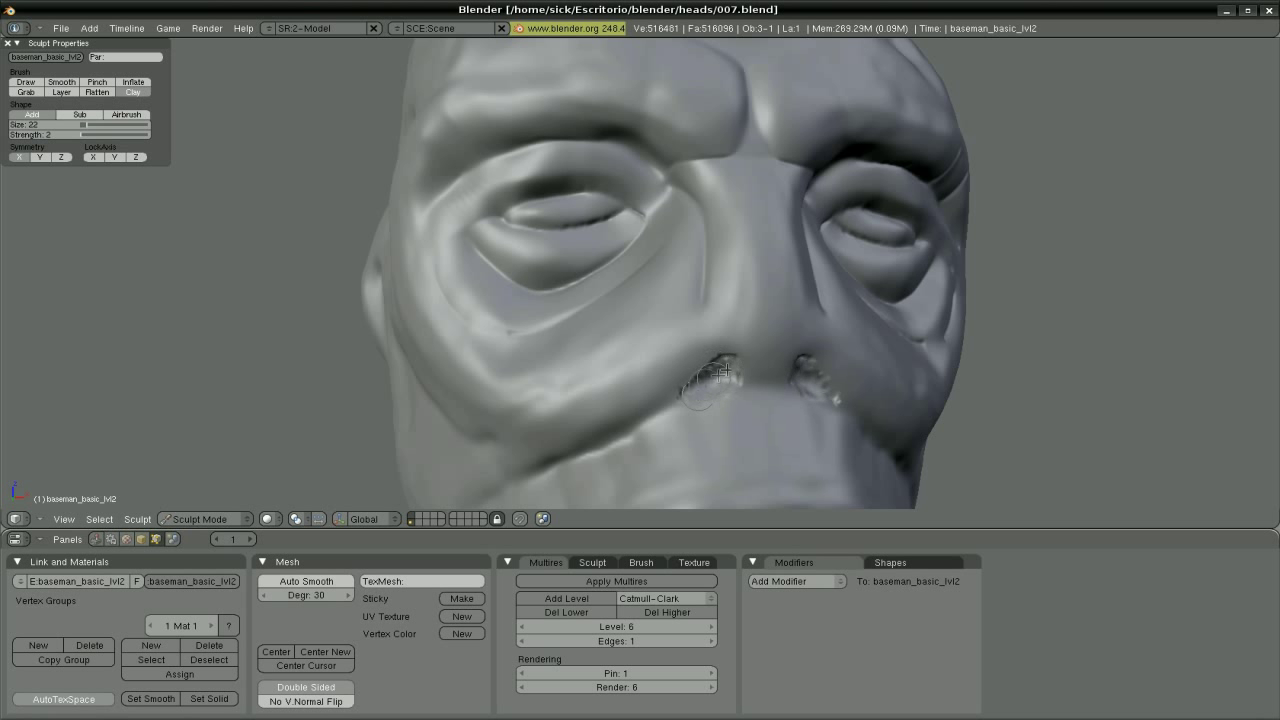
pyautogui.press('p')
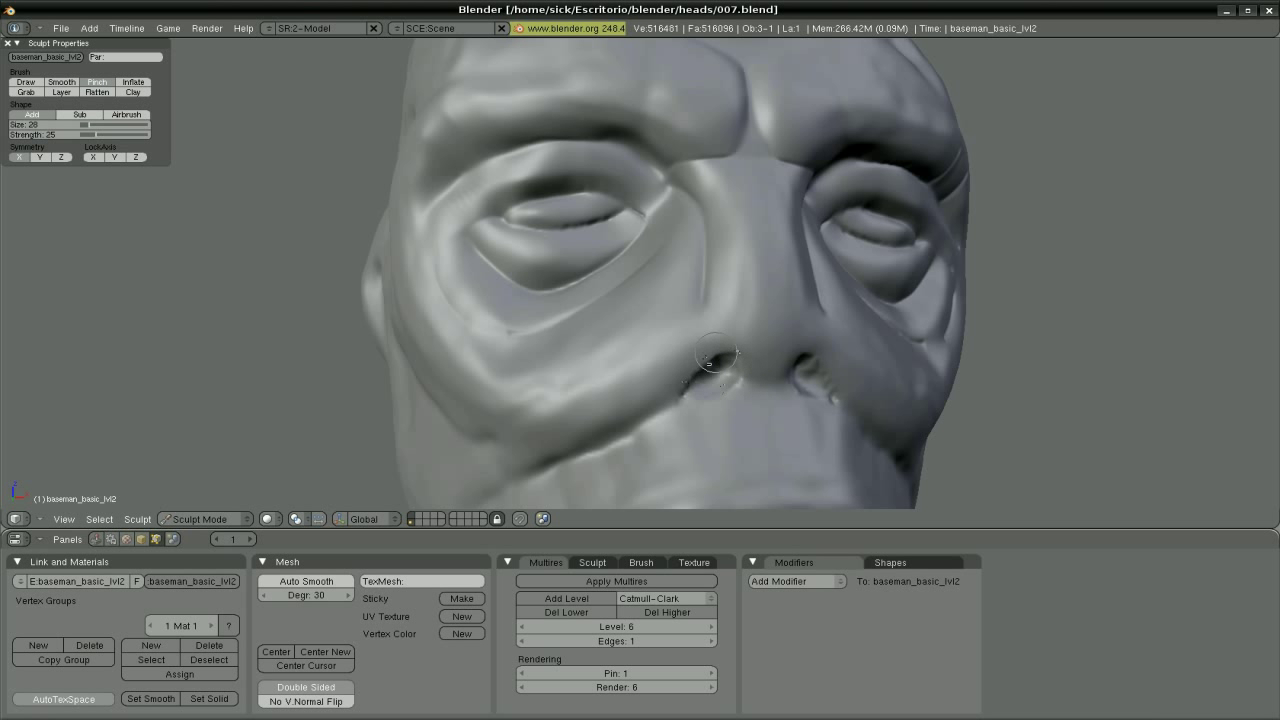
pyautogui.press('d')
pyautogui.moveTo(717, 373); pyautogui.dragTo(766, 329, button='middle')
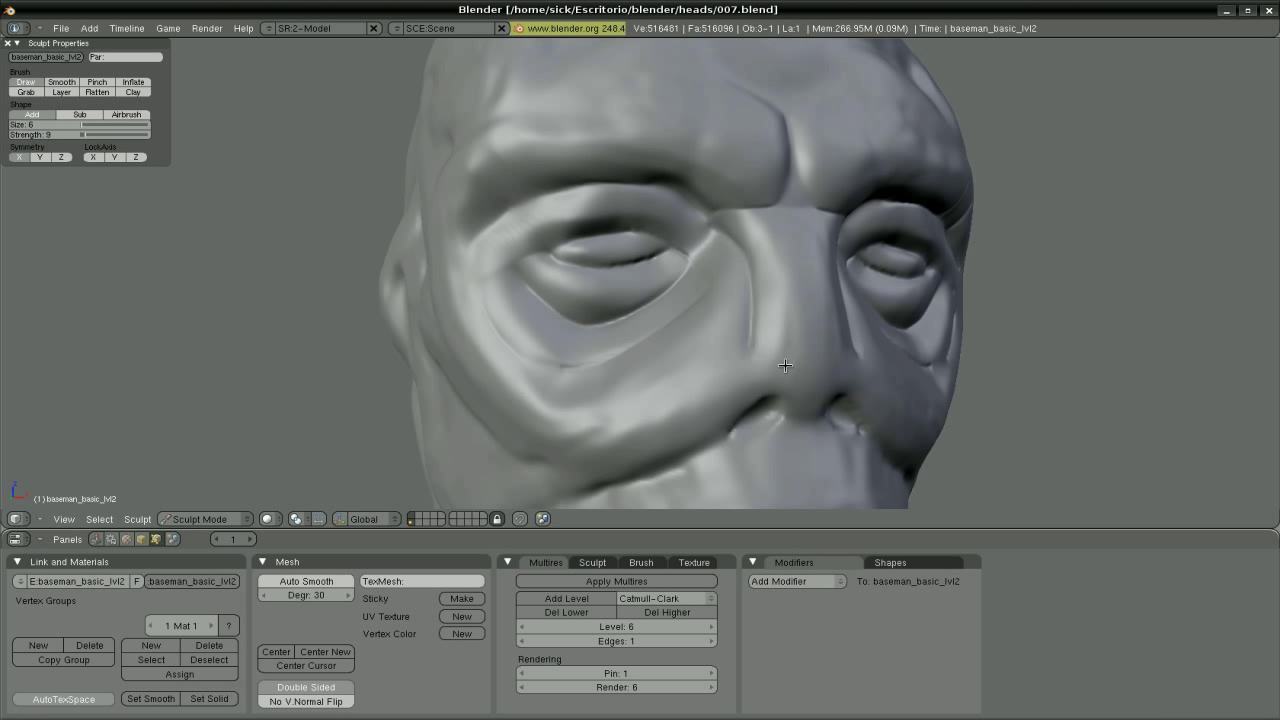
pyautogui.press('p')
pyautogui.moveTo(780, 358); pyautogui.dragTo(787, 288)
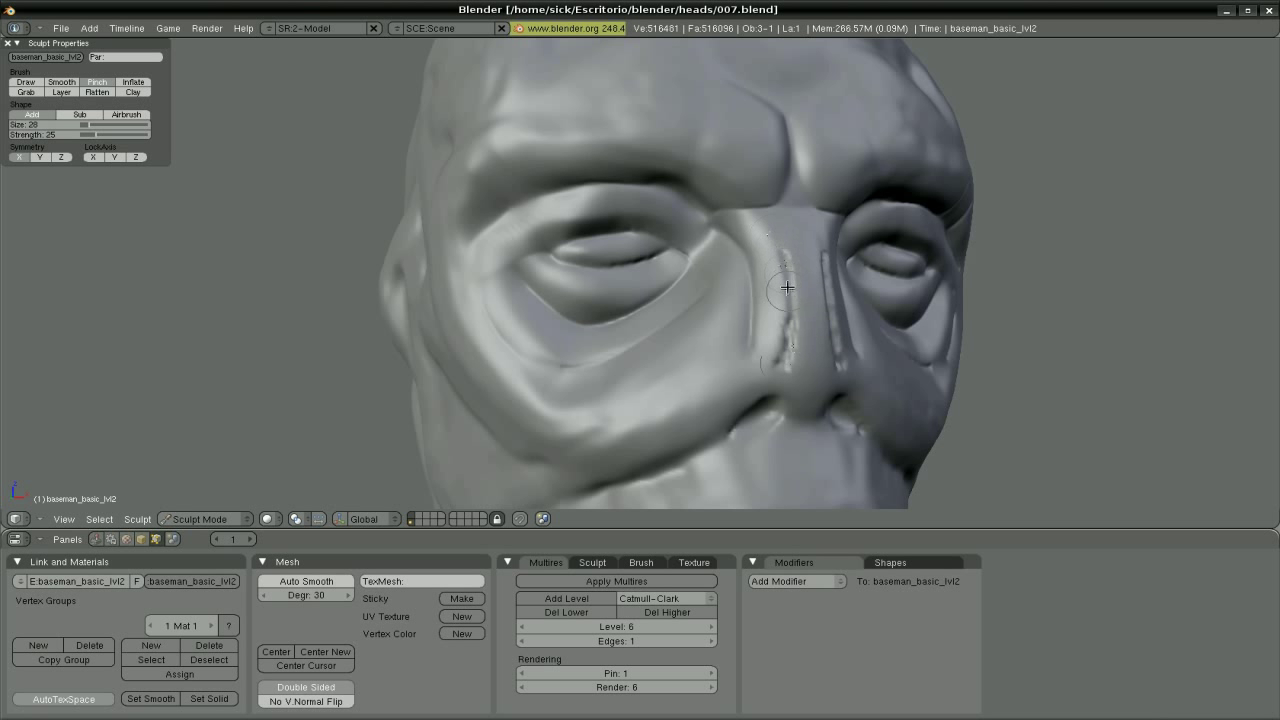
pyautogui.press('s')
pyautogui.moveTo(782, 303); pyautogui.dragTo(683, 241, button='middle')
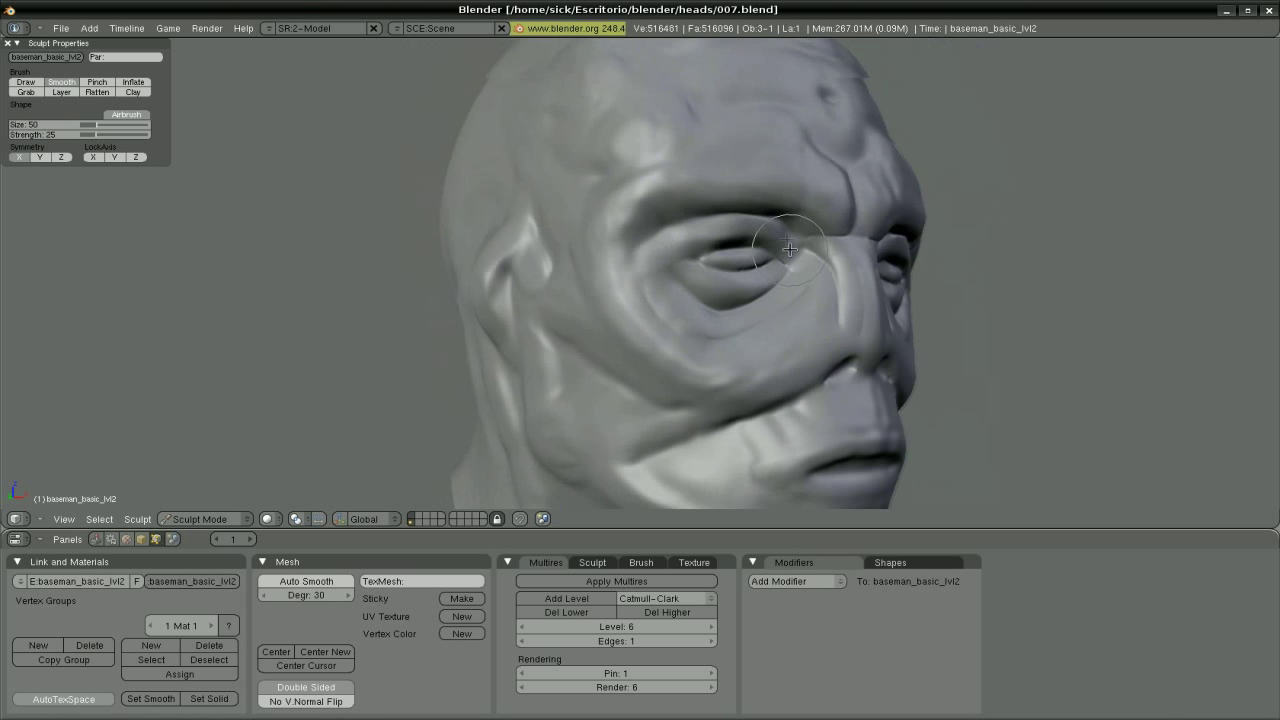
# Draw and pinch a crease curving down the cheek from the eye's outer corner.
pyautogui.press('d')
pyautogui.moveTo(437, 282); pyautogui.dragTo(496, 224, button='middle')
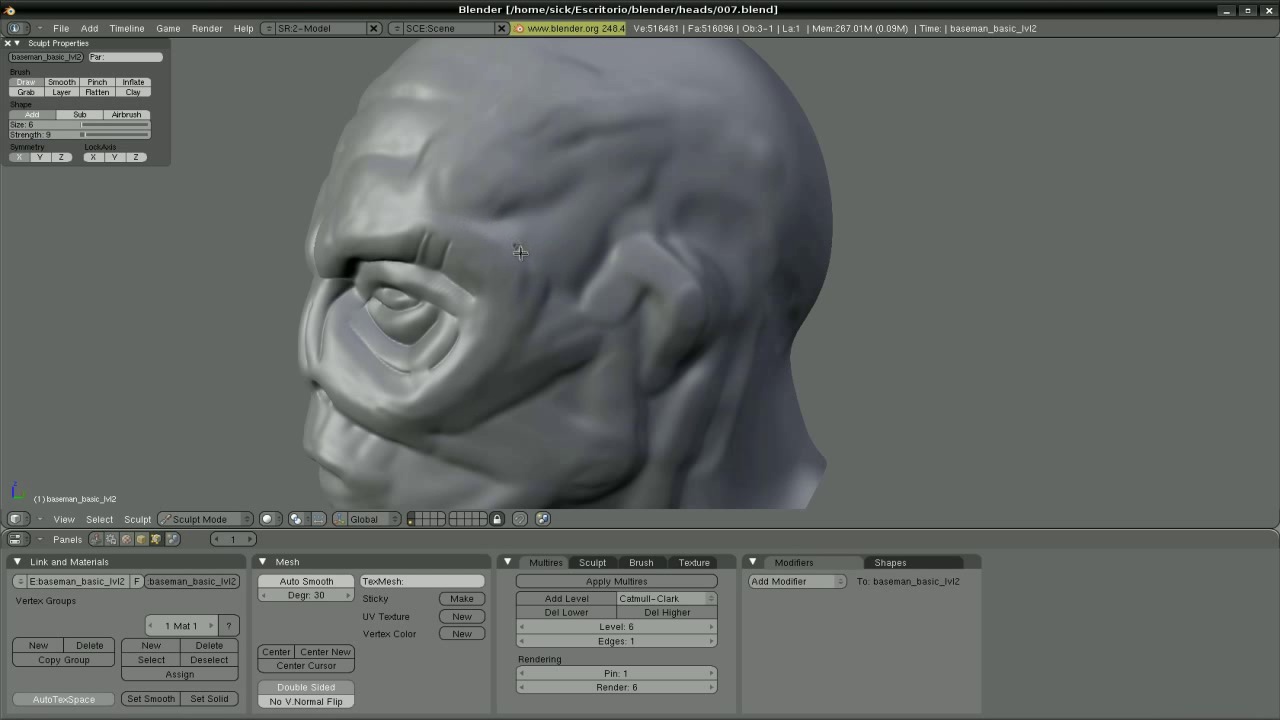
pyautogui.press('p')
pyautogui.press('s')
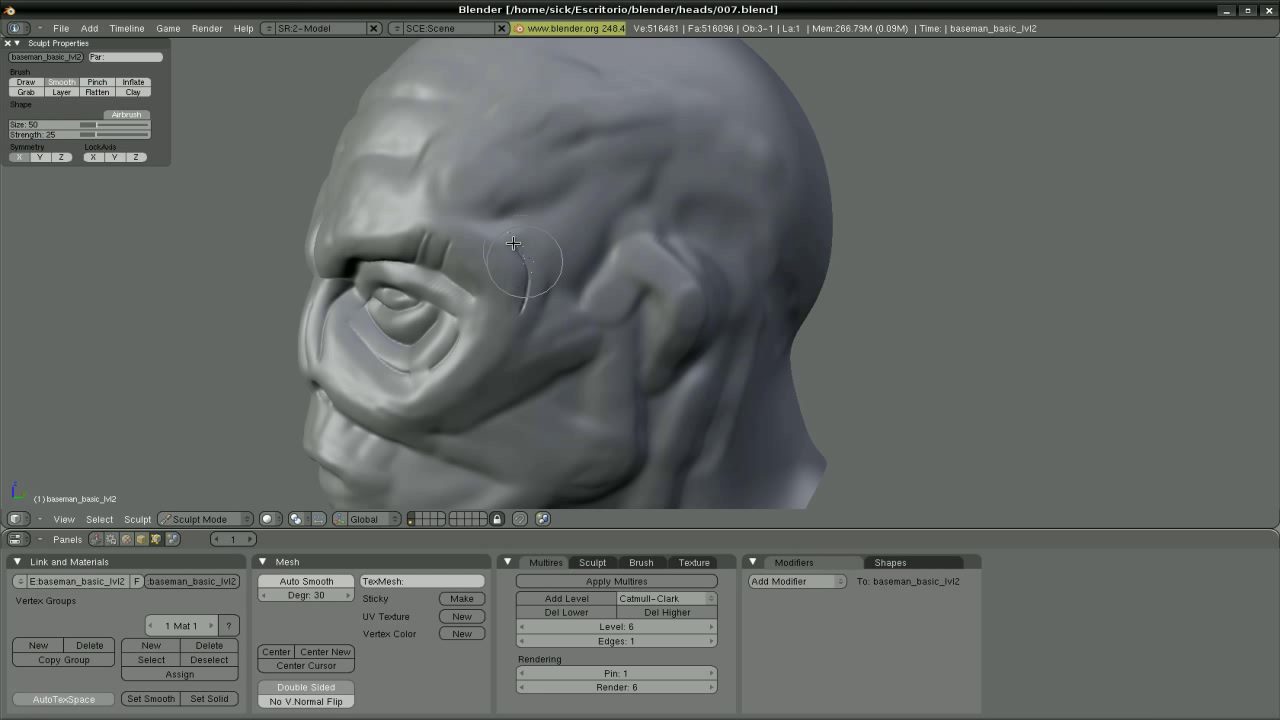
pyautogui.press('d')
pyautogui.press('p')
pyautogui.moveTo(514, 348)
pyautogui.mouseDown()
pyautogui.moveTo(502, 366)
pyautogui.moveTo(548, 316)
pyautogui.mouseUp()
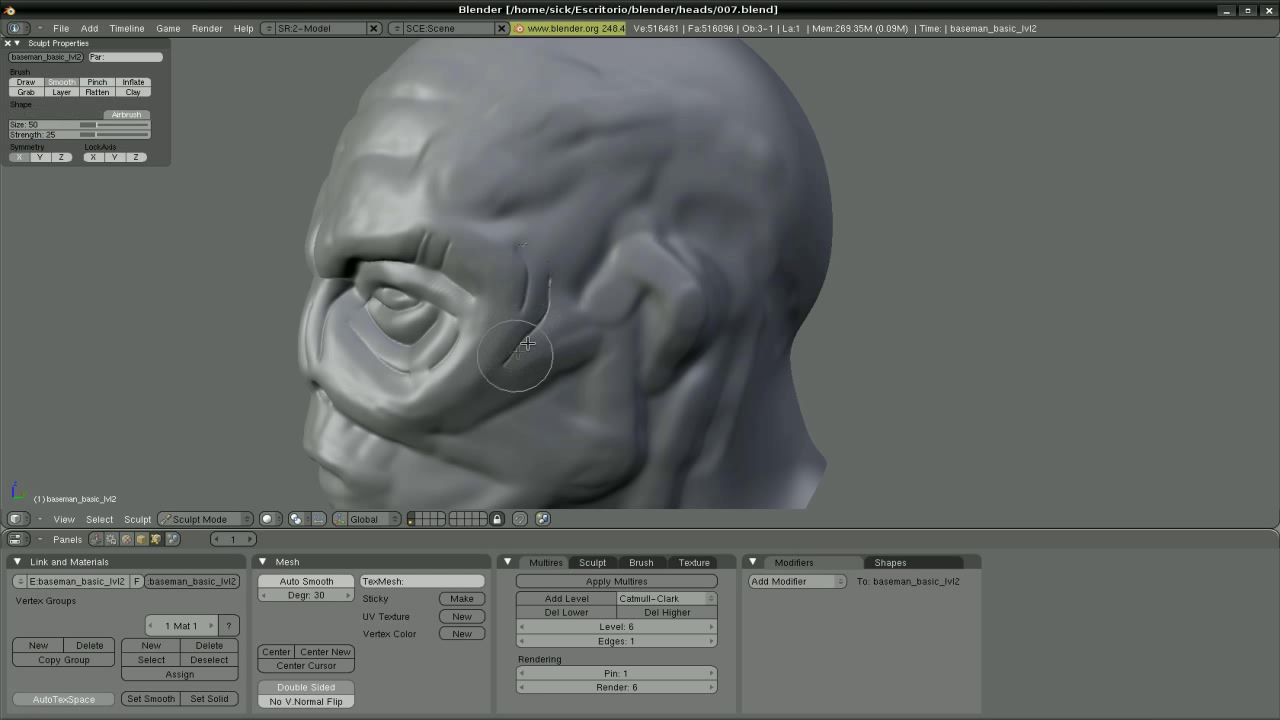
# Extend the cheek crease up toward the ear with the Draw brush and pinch it sharper.
pyautogui.moveTo(520, 343); pyautogui.dragTo(362, 331, button='middle')
pyautogui.press('d')
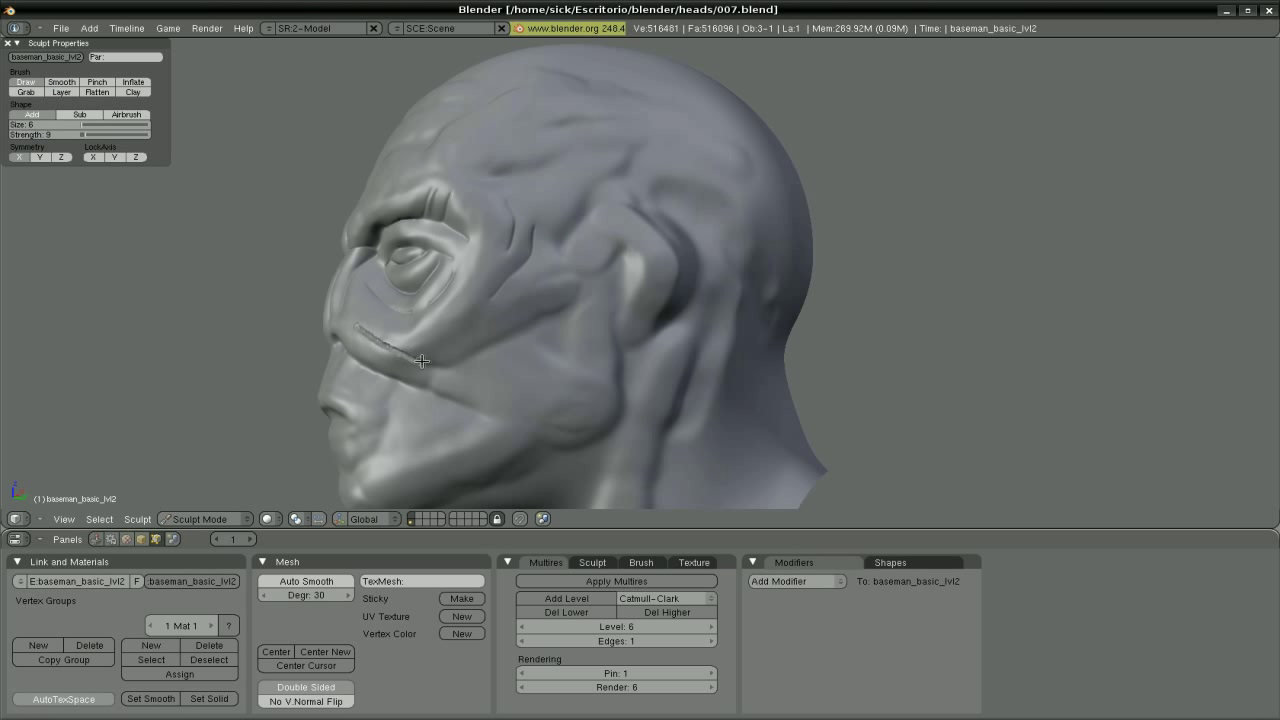
pyautogui.moveTo(525, 326); pyautogui.dragTo(563, 311)
pyautogui.press('p')
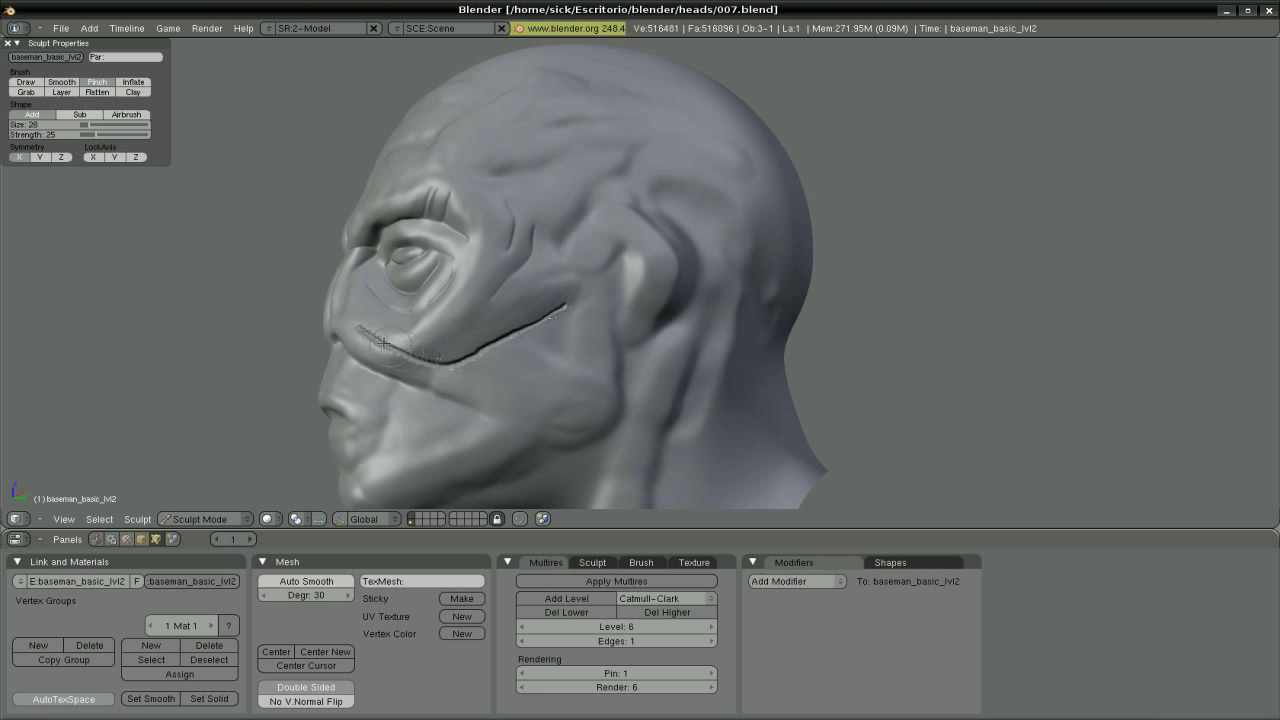
pyautogui.press('s')
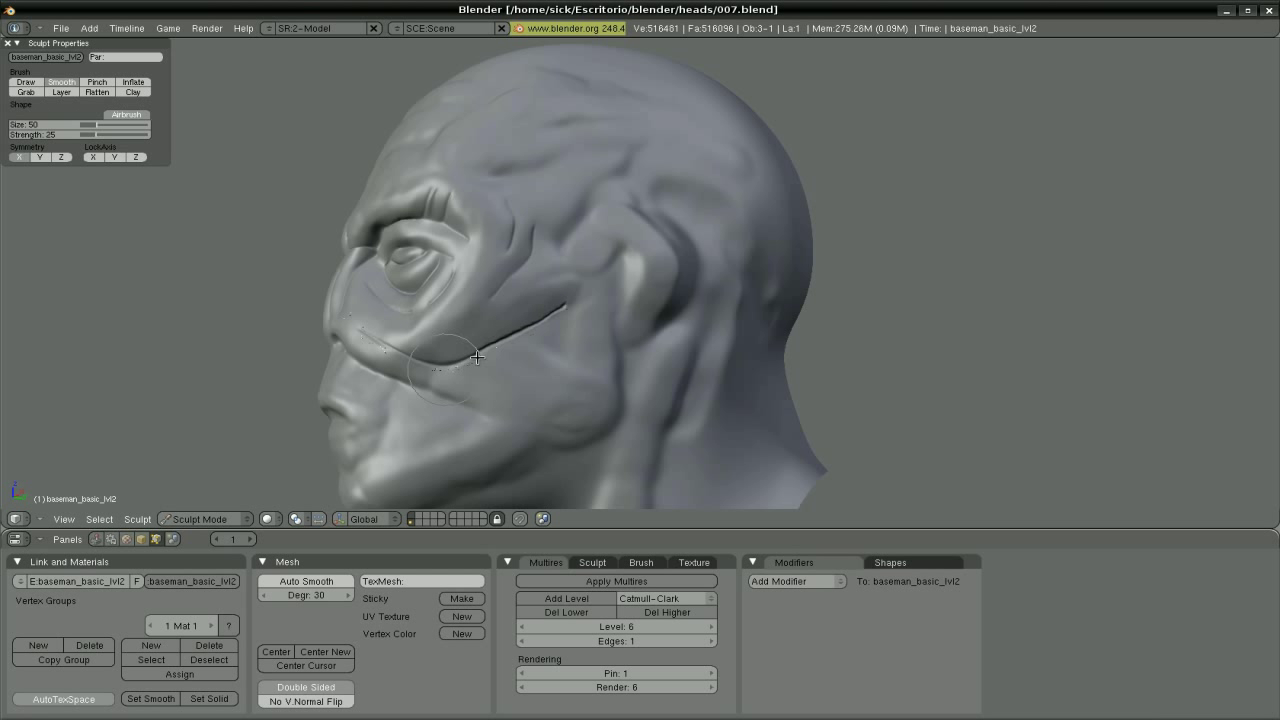
pyautogui.press('d')
pyautogui.press('p')
pyautogui.moveTo(518, 291); pyautogui.dragTo(532, 283)
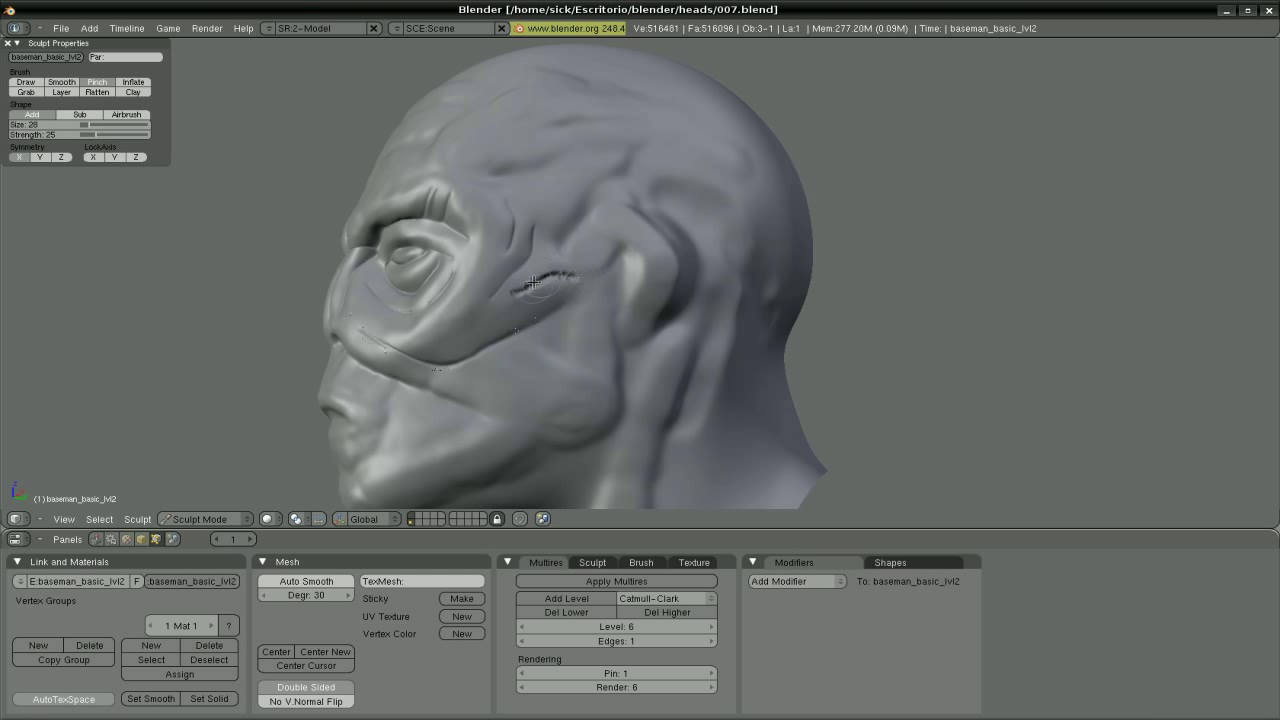
pyautogui.press('d')
# From the opposite three-quarter view, pinch the seam across the cheek into a sharper crease.
pyautogui.moveTo(522, 287); pyautogui.dragTo(660, 361, button='middle')
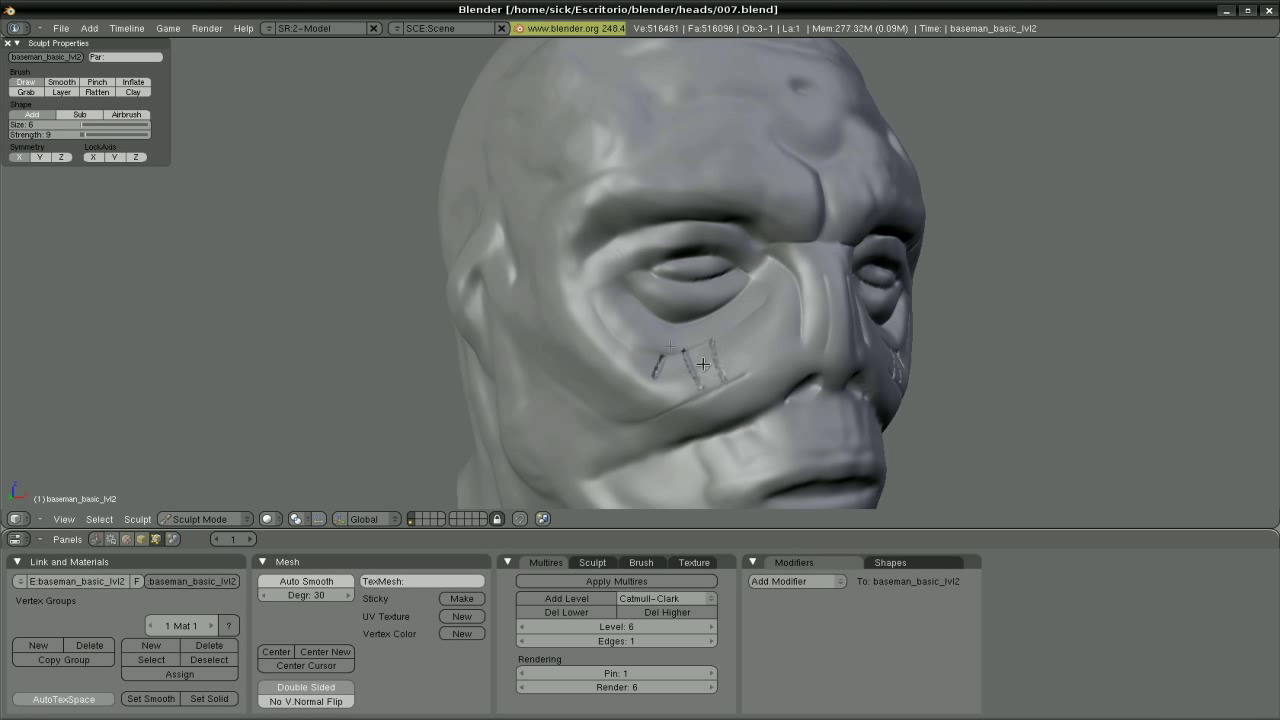
pyautogui.press('p')
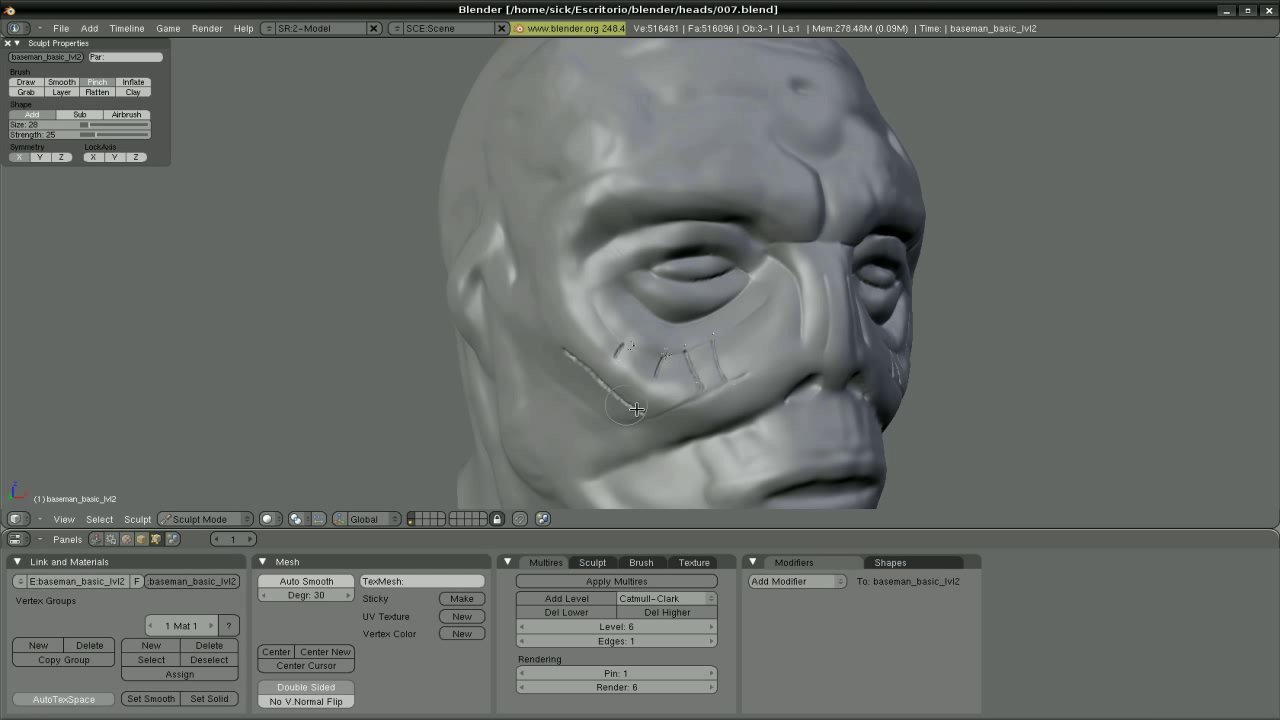
pyautogui.press('s')
pyautogui.moveTo(705, 382); pyautogui.dragTo(602, 381, button='middle')
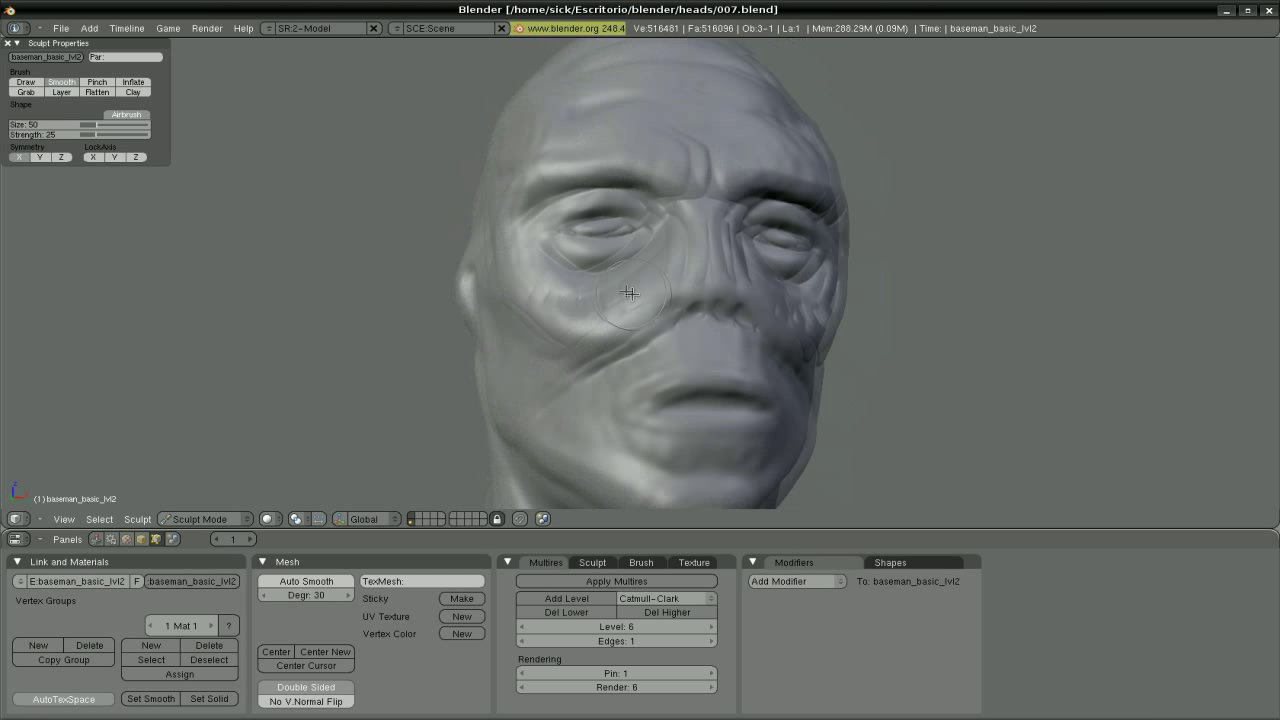
pyautogui.press('d')
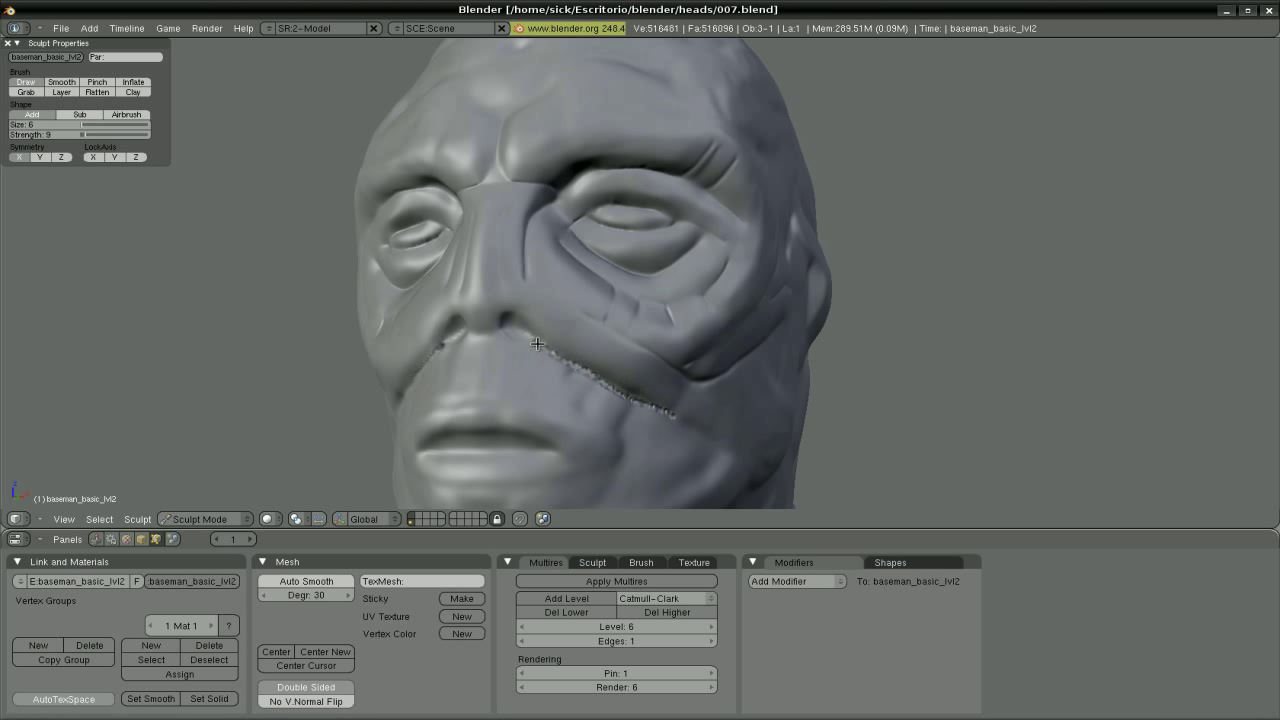
pyautogui.press('p')
pyautogui.moveTo(644, 405); pyautogui.dragTo(566, 357)
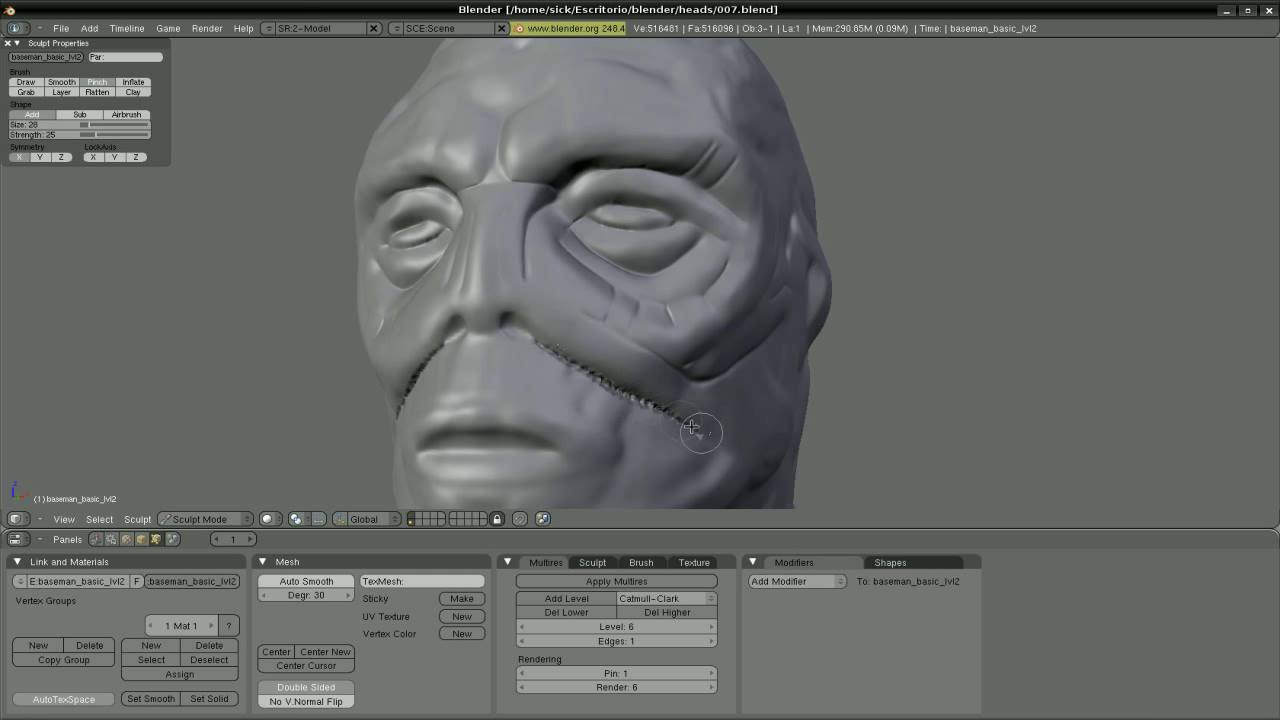
# Draw short vertical stitch lines above the upper lip from a close frontal view.
pyautogui.moveTo(682, 429); pyautogui.dragTo(553, 347, button='middle')
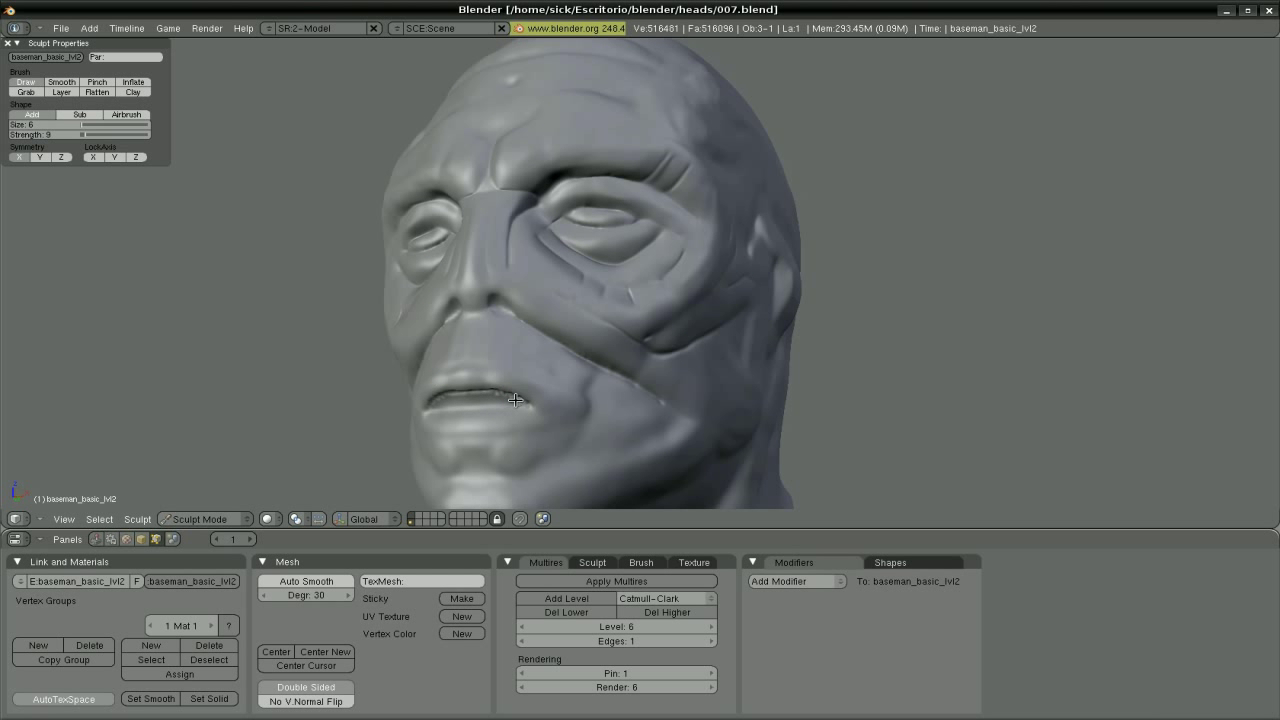
pyautogui.press('p')
pyautogui.press('d')
pyautogui.moveTo(540, 351); pyautogui.dragTo(650, 420, button='middle')
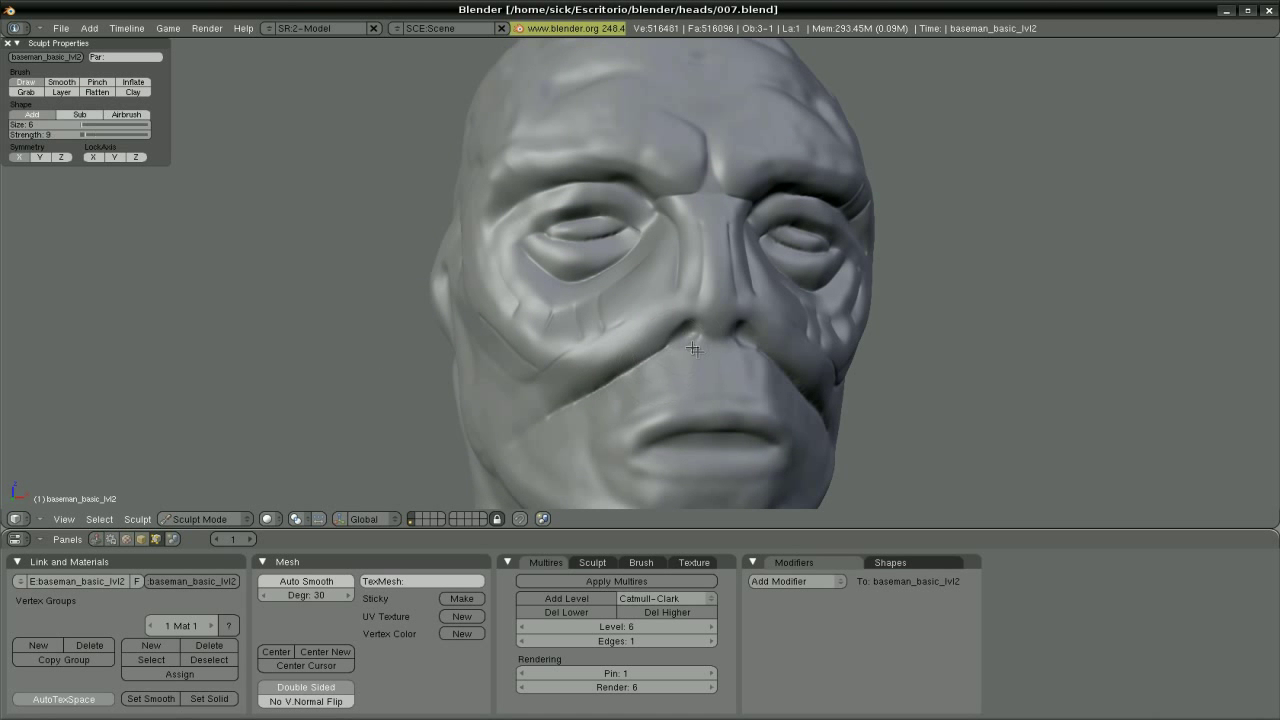
pyautogui.moveTo(715, 410); pyautogui.dragTo(715, 462)
pyautogui.moveTo(615, 418); pyautogui.dragTo(401, 333, button='middle')
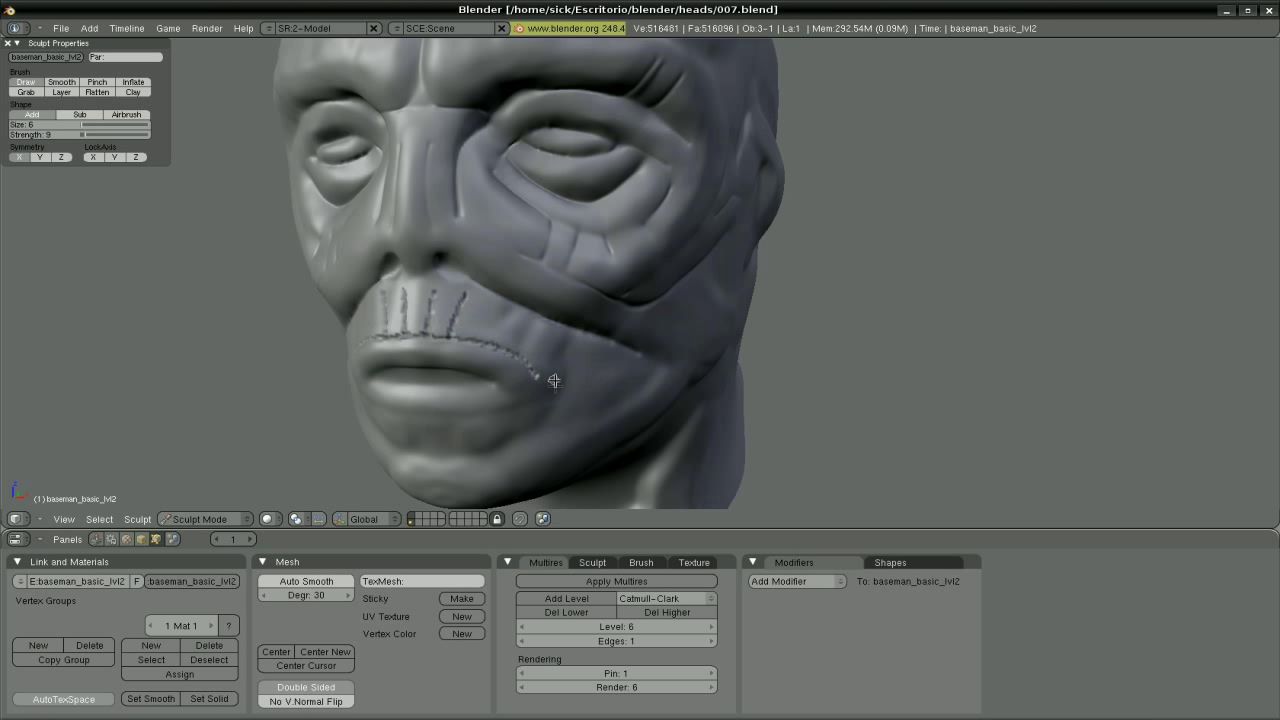
# Pinch the vertical stitch lines above the lip sharper.
pyautogui.press('p')
pyautogui.moveTo(402, 330); pyautogui.dragTo(428, 315)
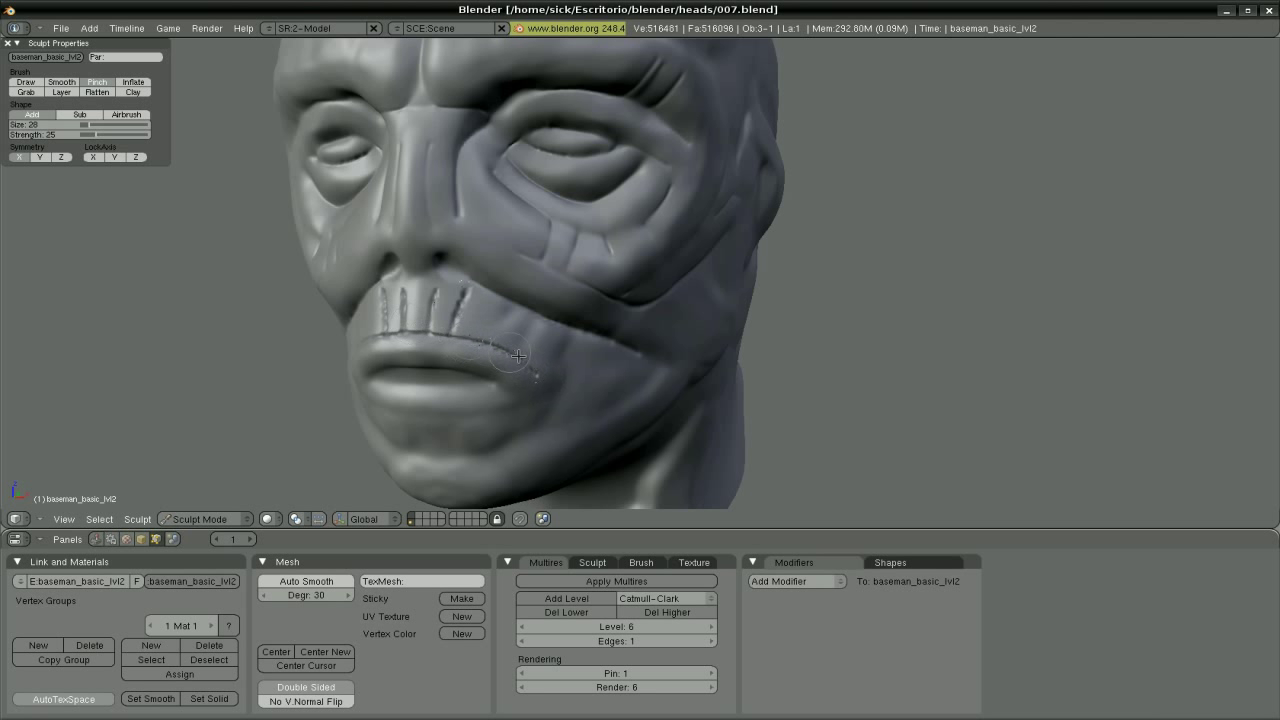
pyautogui.press('d')
pyautogui.moveTo(410, 315); pyautogui.dragTo(452, 290, button='middle')
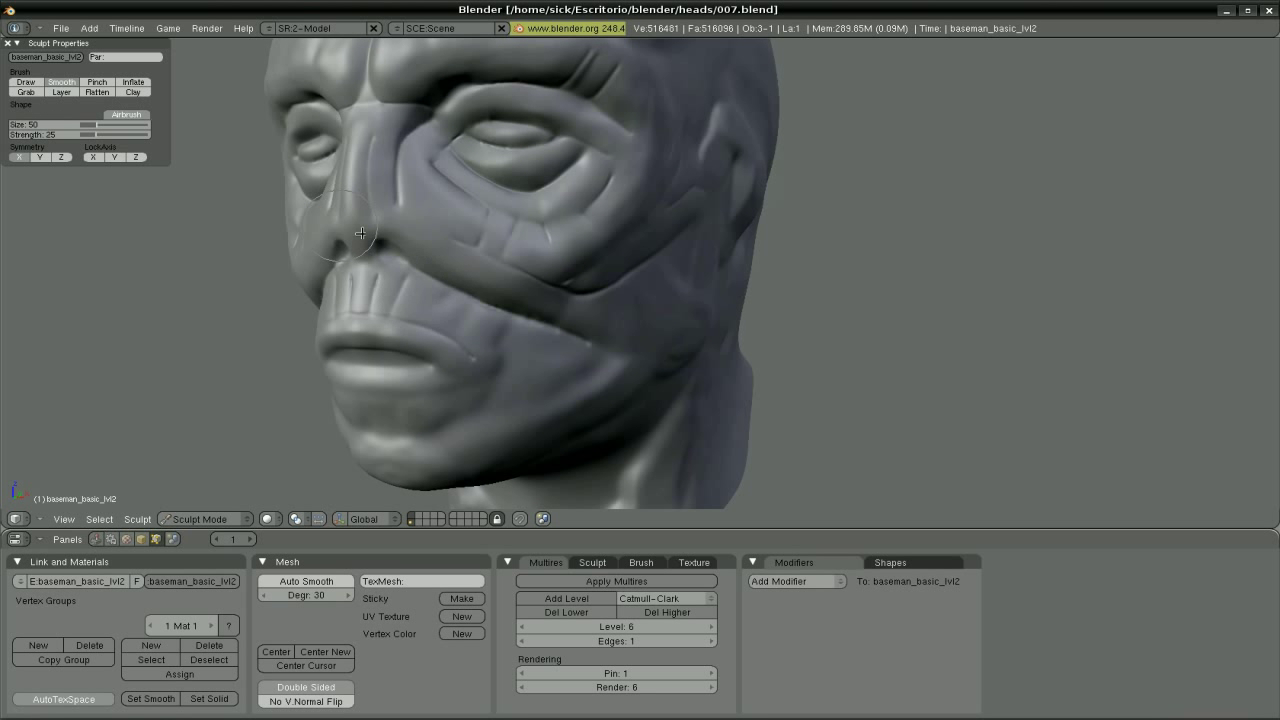
# Carve two short grooves on the cheek beside the upper lip and pinch them sharper.
pyautogui.moveTo(452, 290); pyautogui.dragTo(428, 312)
pyautogui.moveTo(474, 293); pyautogui.dragTo(460, 314)
pyautogui.press('p')
pyautogui.moveTo(500, 354)
pyautogui.mouseDown()
pyautogui.moveTo(490, 372)
pyautogui.moveTo(434, 309)
pyautogui.mouseUp()
pyautogui.press('s')
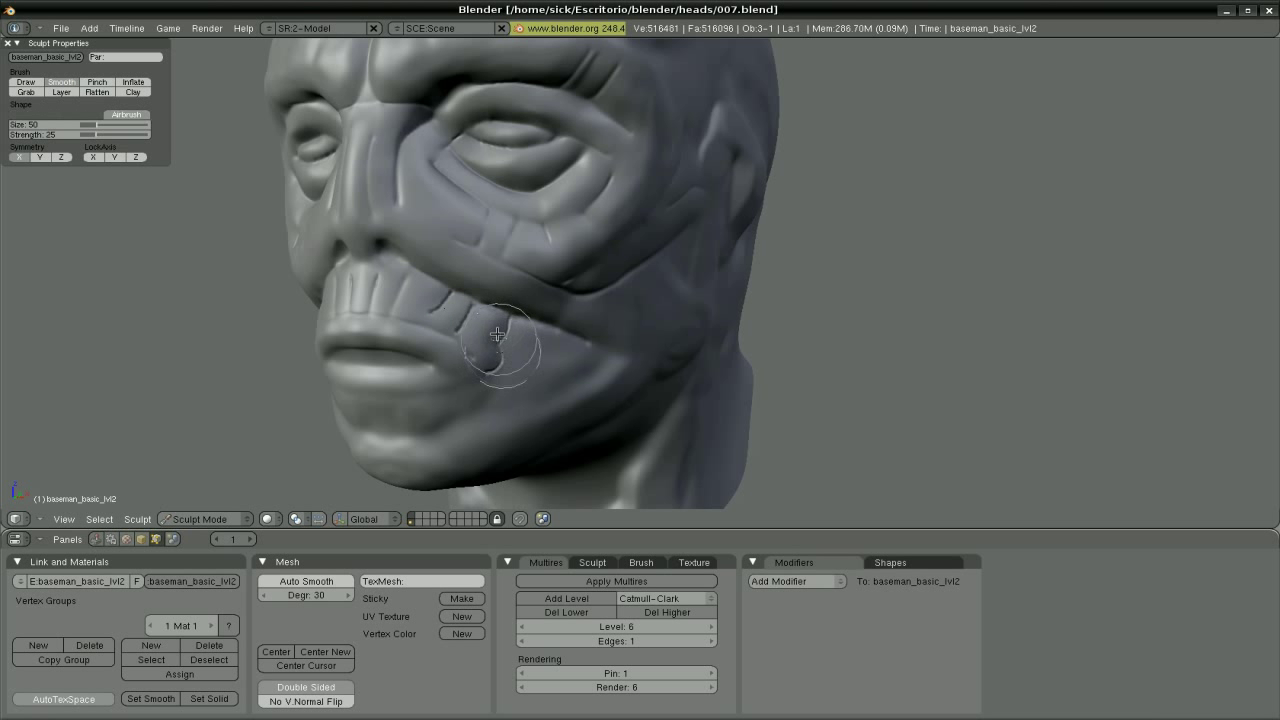
pyautogui.moveTo(440, 292); pyautogui.dragTo(338, 202, button='middle')
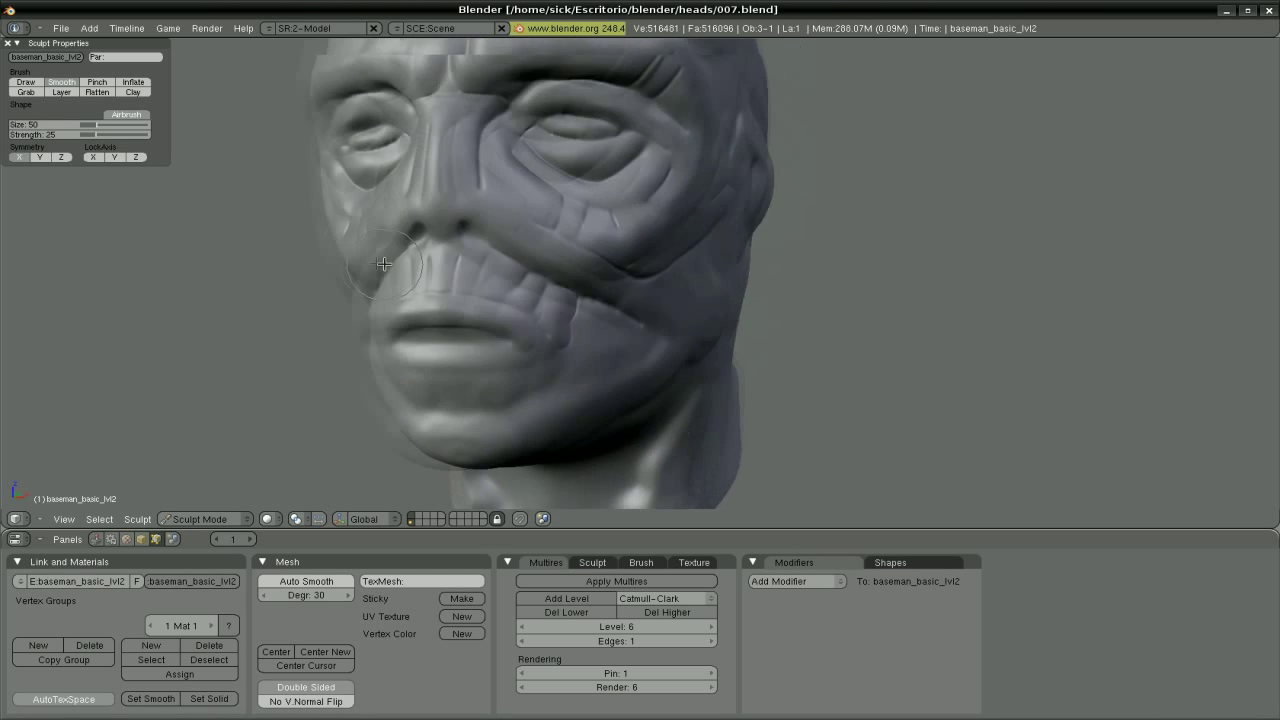
# Cycle through the Draw, Pinch and Smooth brushes while orbiting from a low frontal to three-quarter view.
pyautogui.press('d')
pyautogui.press('p')
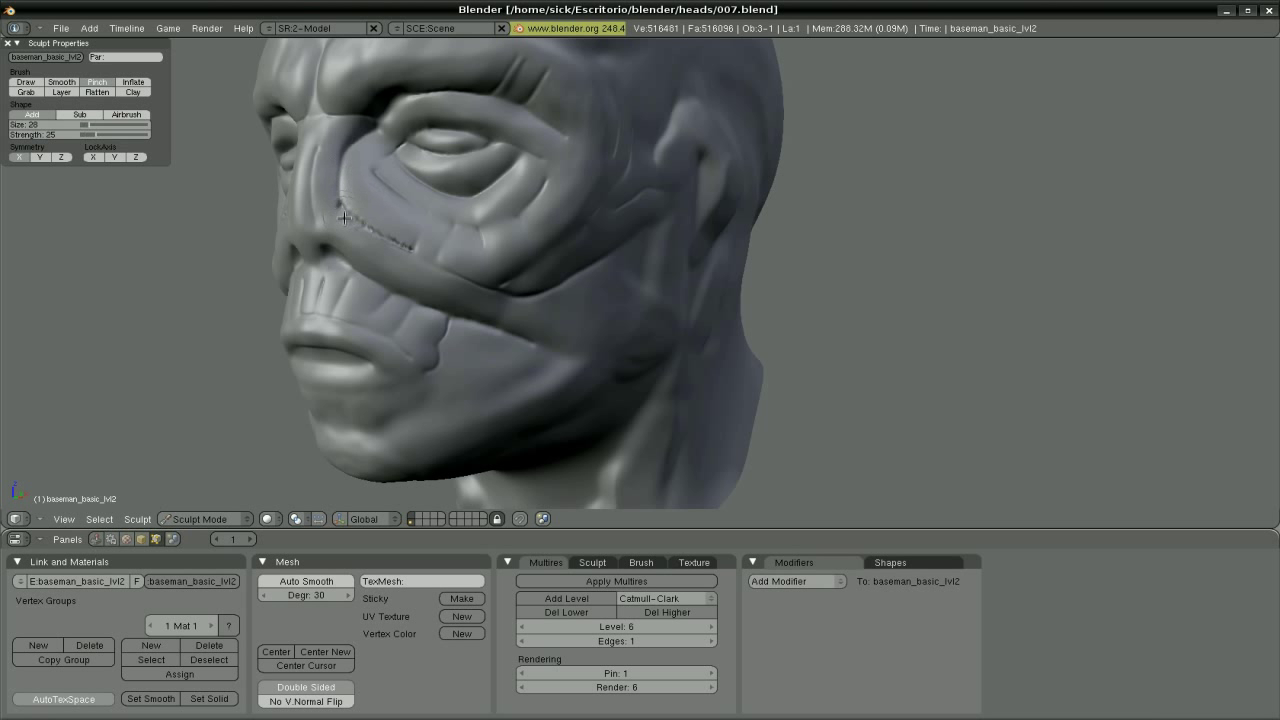
pyautogui.press('d')
pyautogui.moveTo(354, 207); pyautogui.dragTo(689, 387, button='middle')
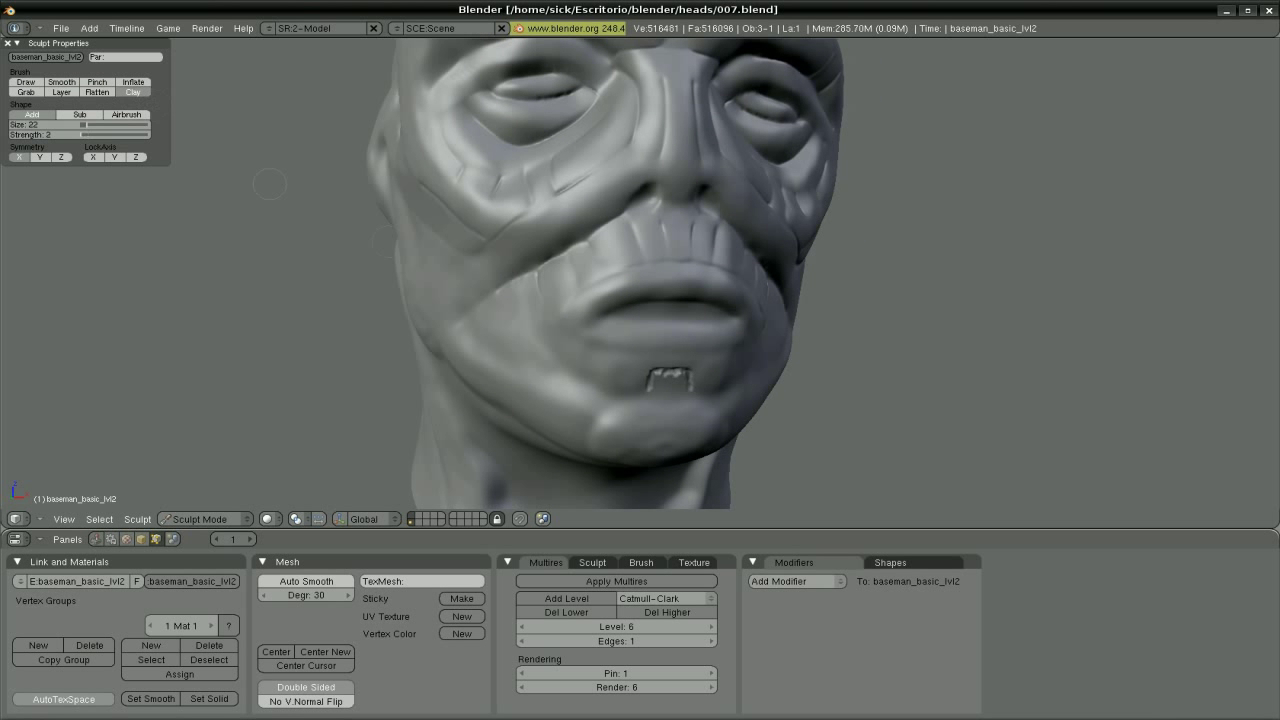
pyautogui.press('p')
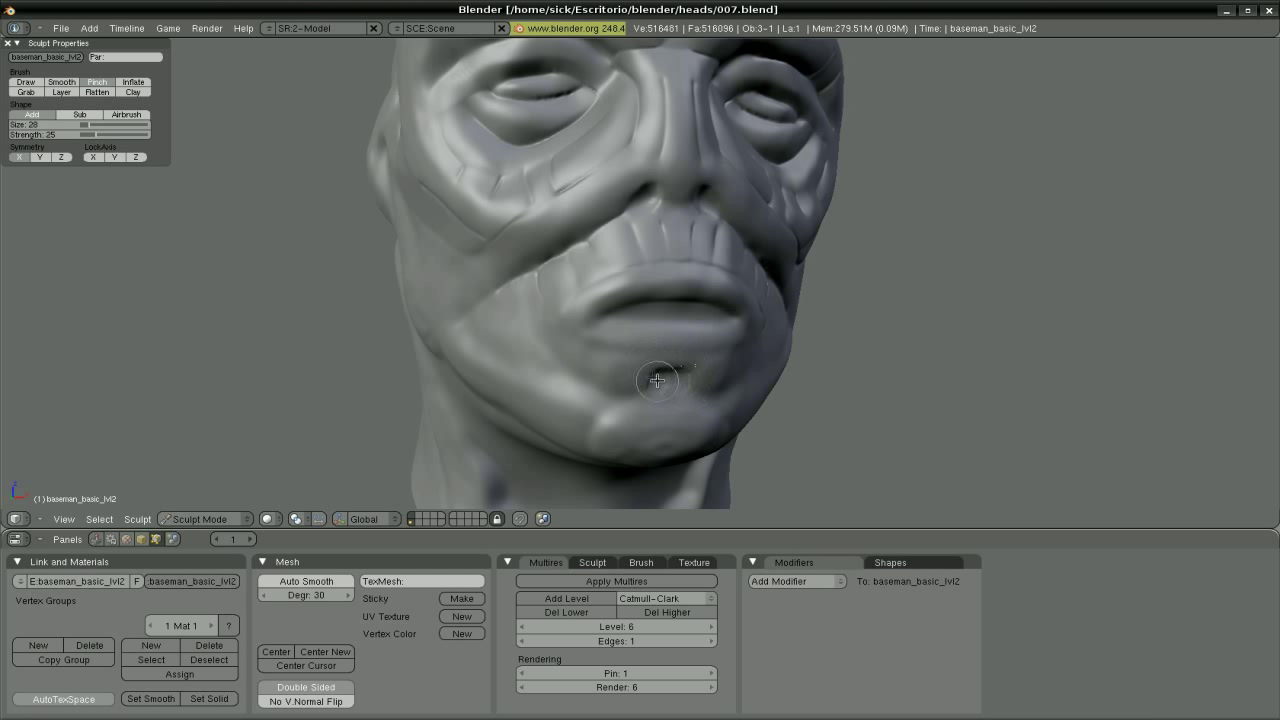
pyautogui.press('s')
pyautogui.moveTo(657, 380); pyautogui.dragTo(571, 323, button='middle')
pyautogui.press('d')
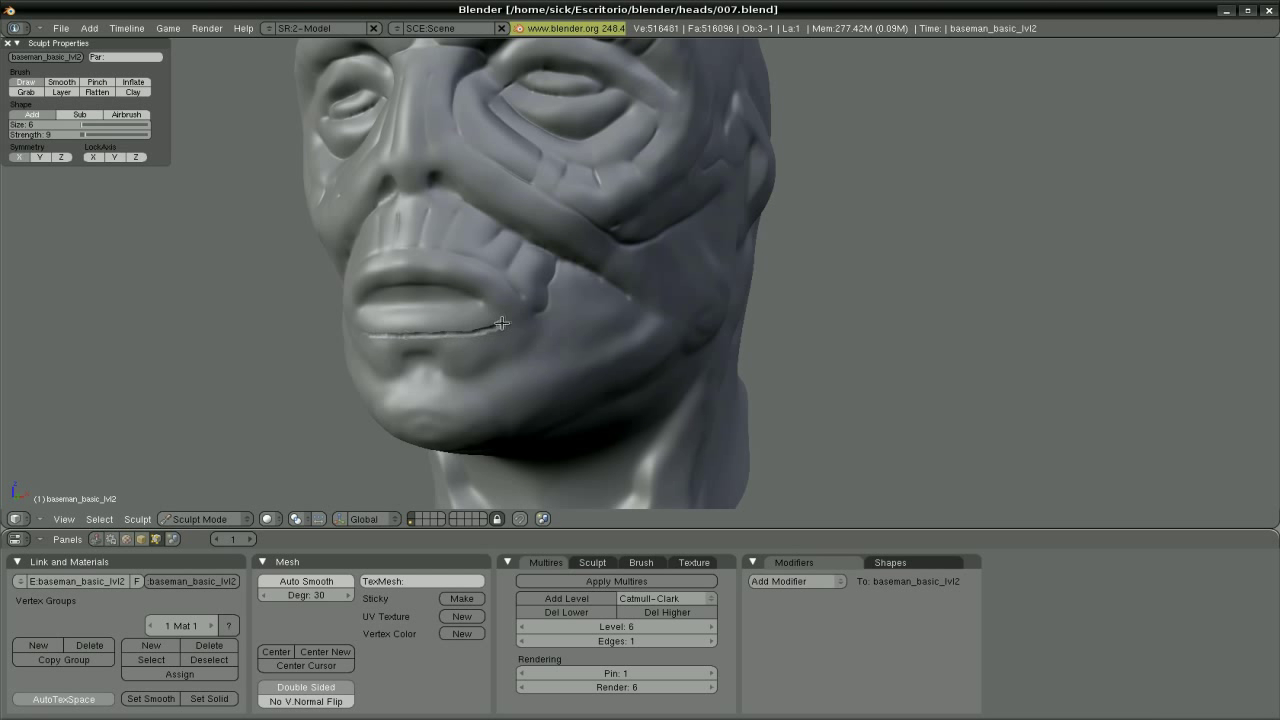
pyautogui.press('p')
pyautogui.press('s')
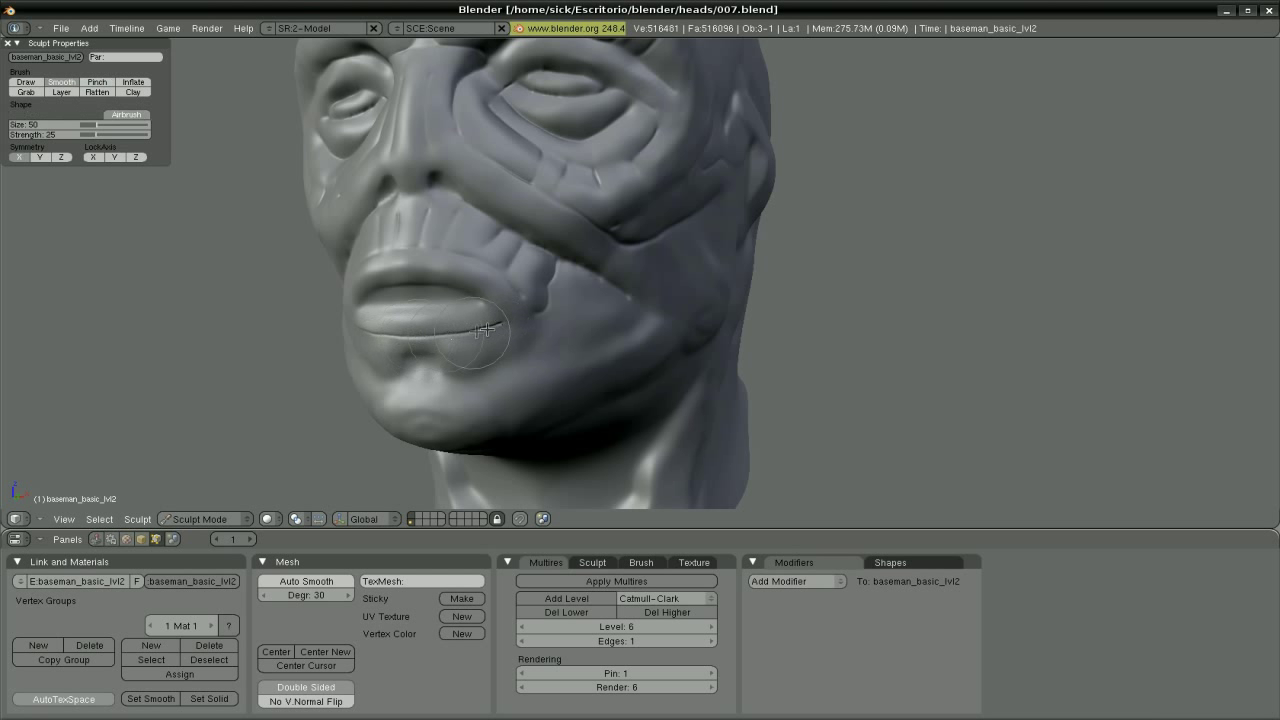
# Smooth the crease running along the line between the lips.
pyautogui.moveTo(484, 327); pyautogui.dragTo(510, 320)
pyautogui.press('d')
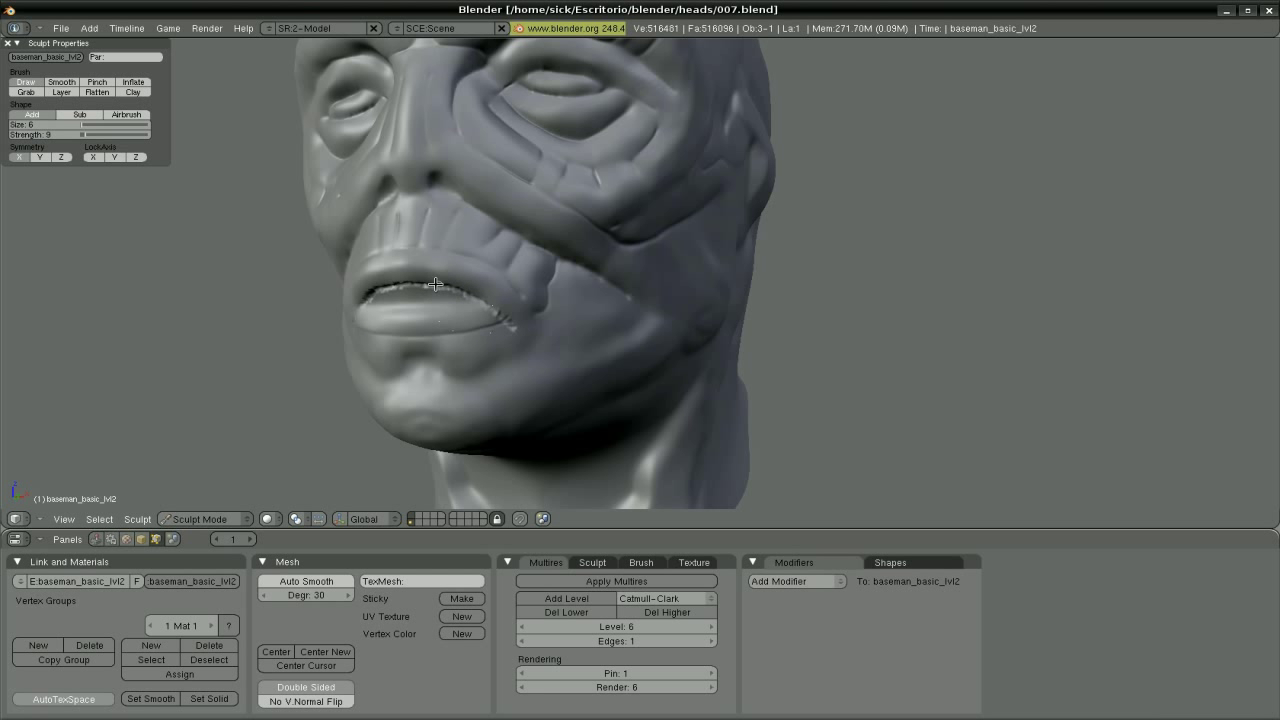
pyautogui.press('p')
pyautogui.press('d')
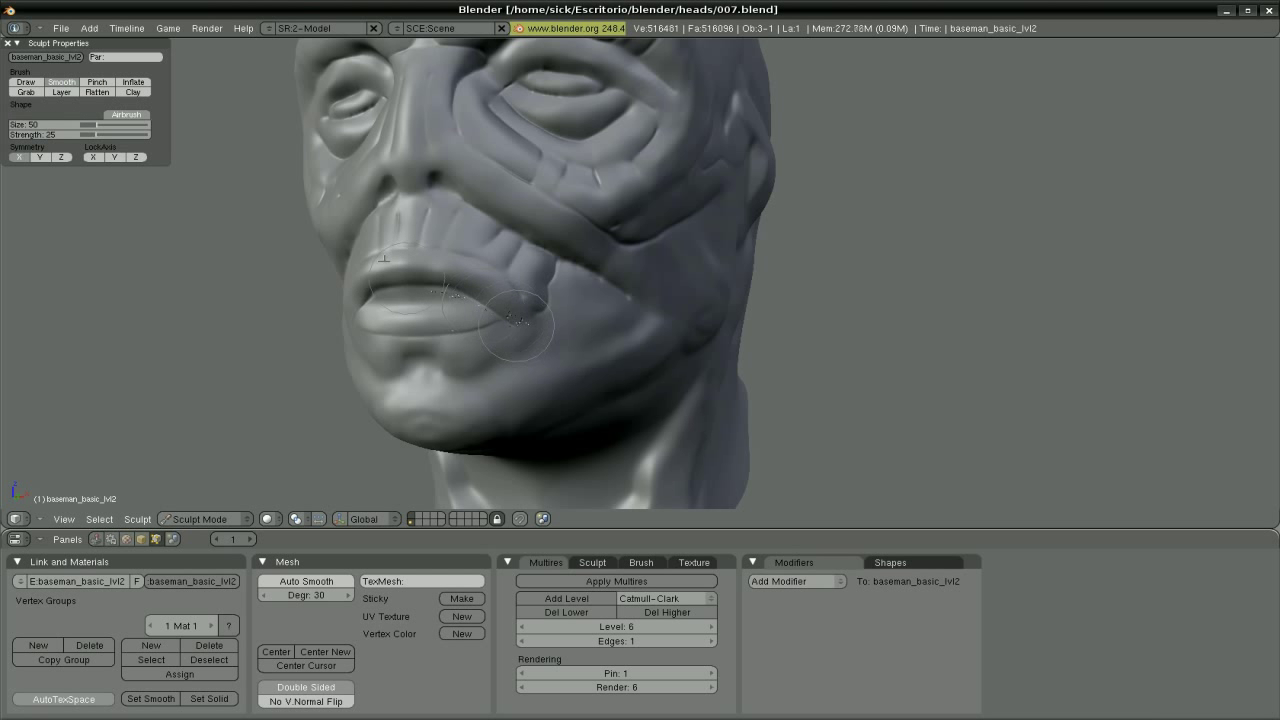
pyautogui.moveTo(476, 291); pyautogui.dragTo(292, 311, button='middle')
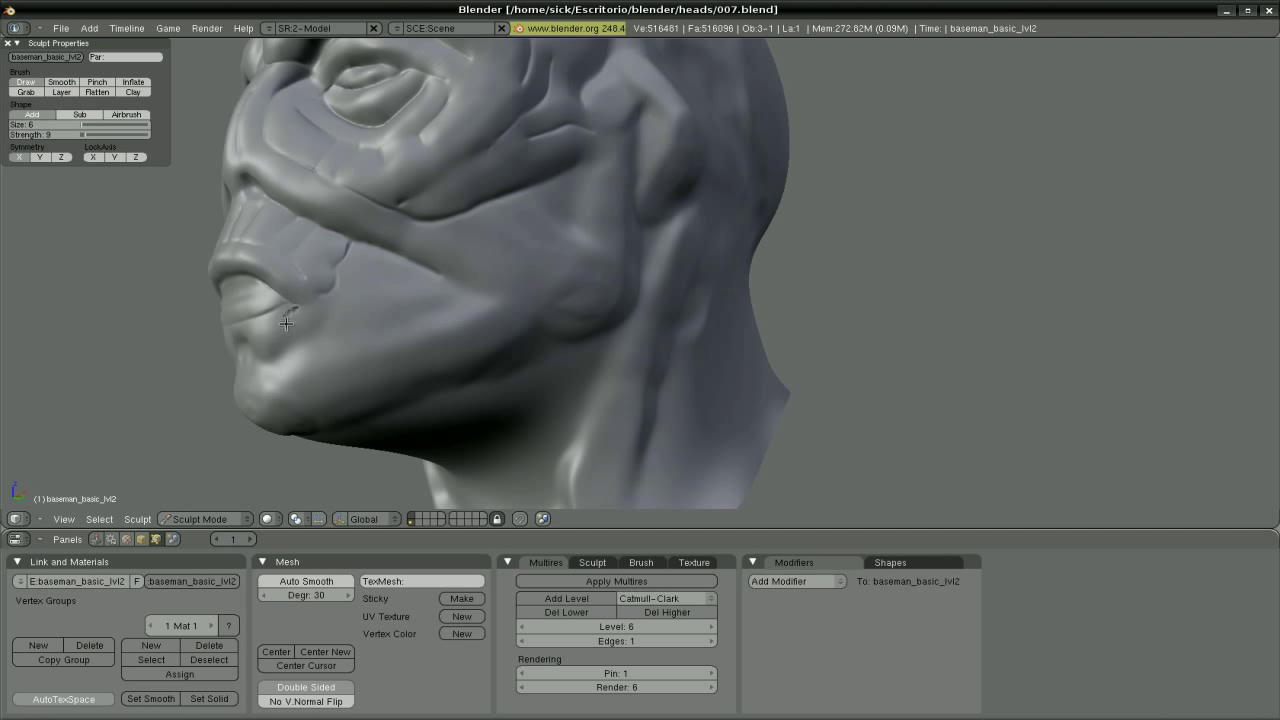
# Deepen the crease near the lip corner with the Pinch brush.
pyautogui.press('p')
pyautogui.moveTo(318, 304); pyautogui.dragTo(318, 330)
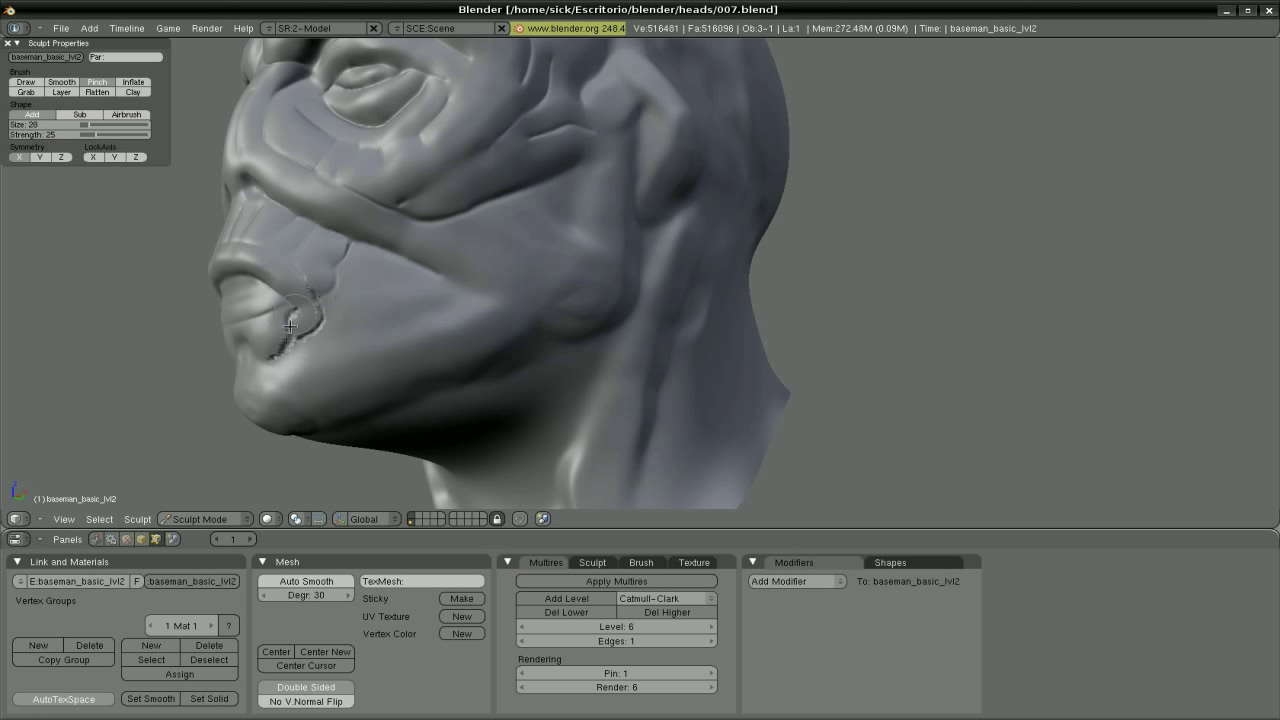
pyautogui.press('d')
pyautogui.moveTo(290, 345); pyautogui.dragTo(653, 377, button='middle')
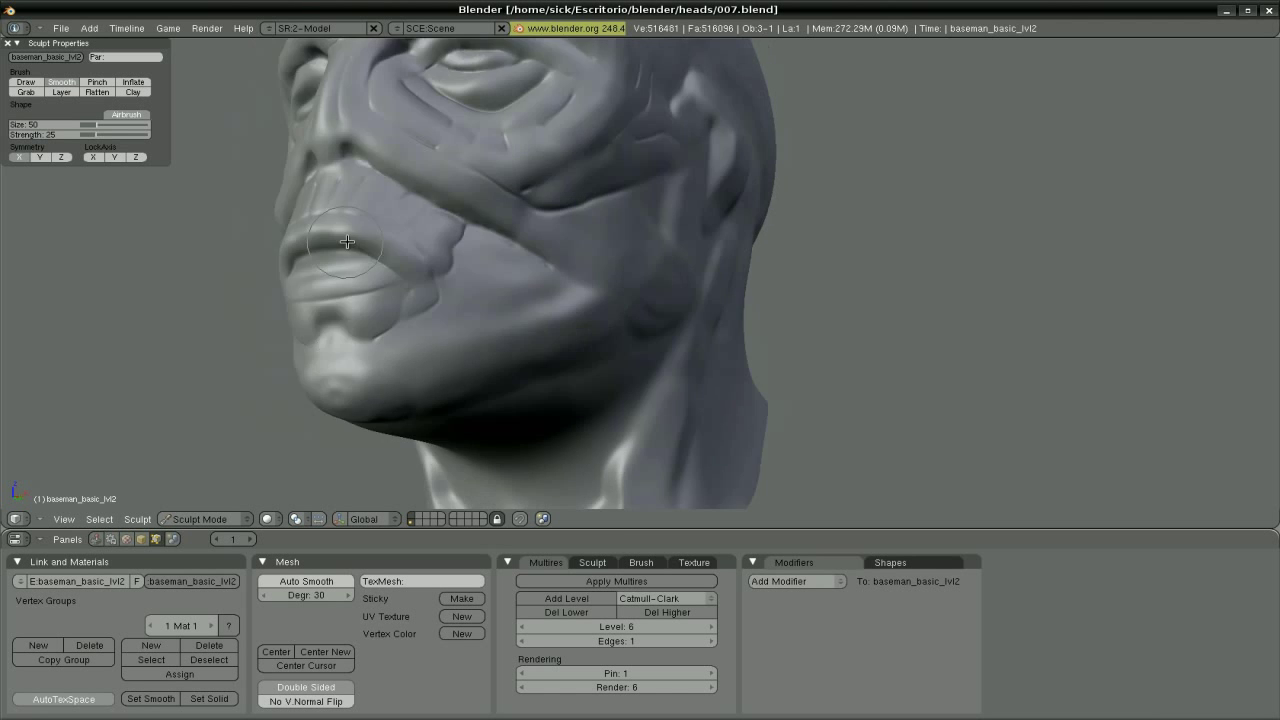
pyautogui.press('p')
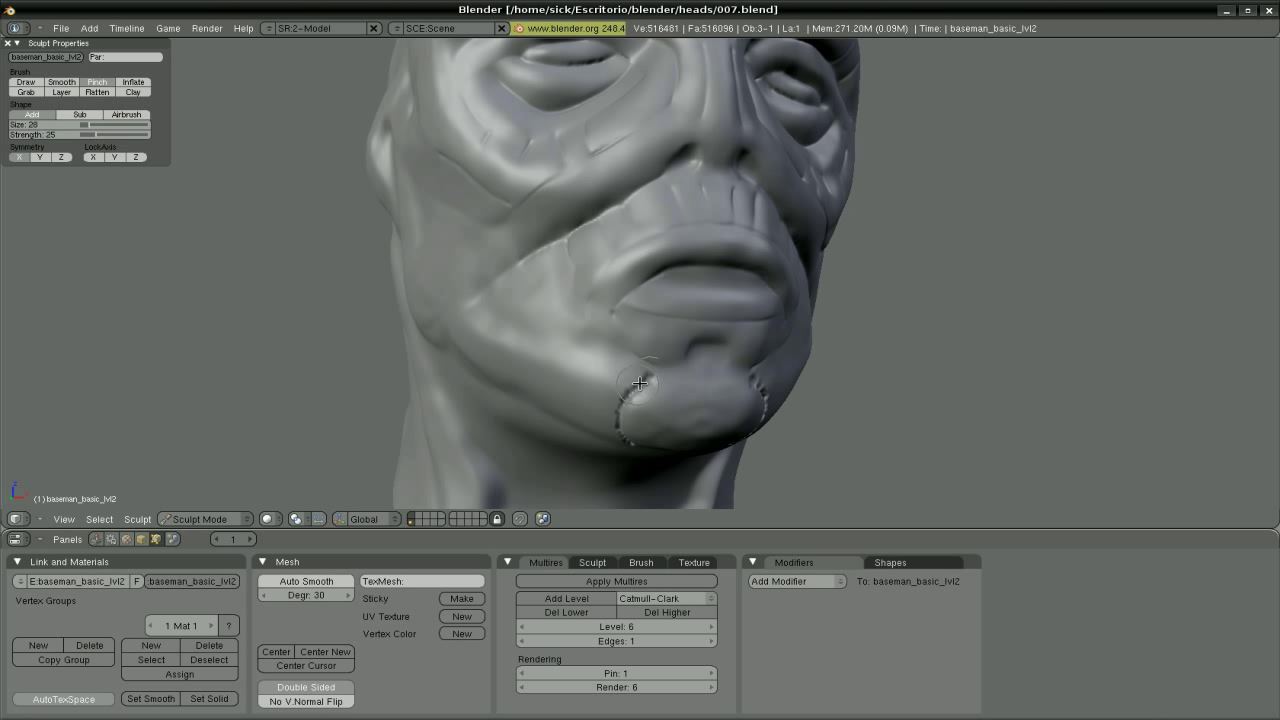
pyautogui.moveTo(628, 367)
pyautogui.mouseDown(button='middle')
pyautogui.moveTo(574, 351)
pyautogui.moveTo(609, 326)
pyautogui.moveTo(482, 368)
pyautogui.mouseUp(button='middle')
# Pinch the mouth slit narrower along the lips and build the lips up with Clay strokes.
pyautogui.press('s')
pyautogui.press('d')
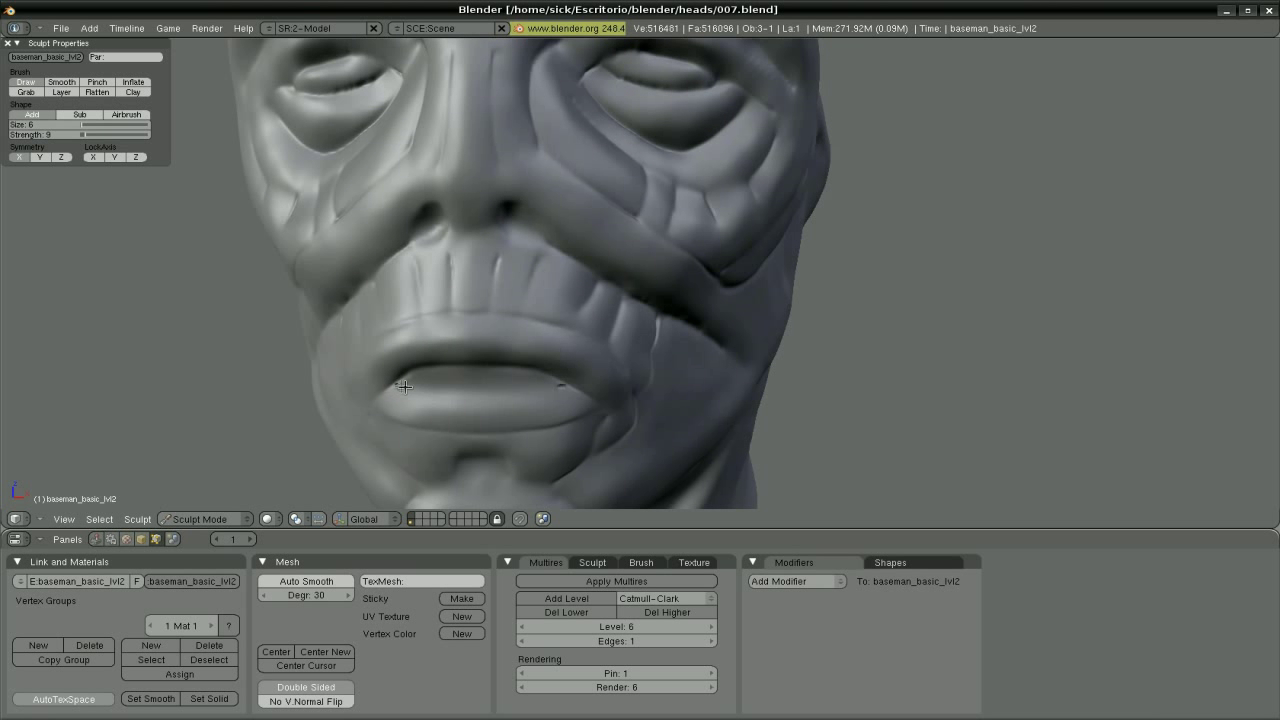
pyautogui.press('p')
pyautogui.moveTo(545, 385); pyautogui.dragTo(420, 388)
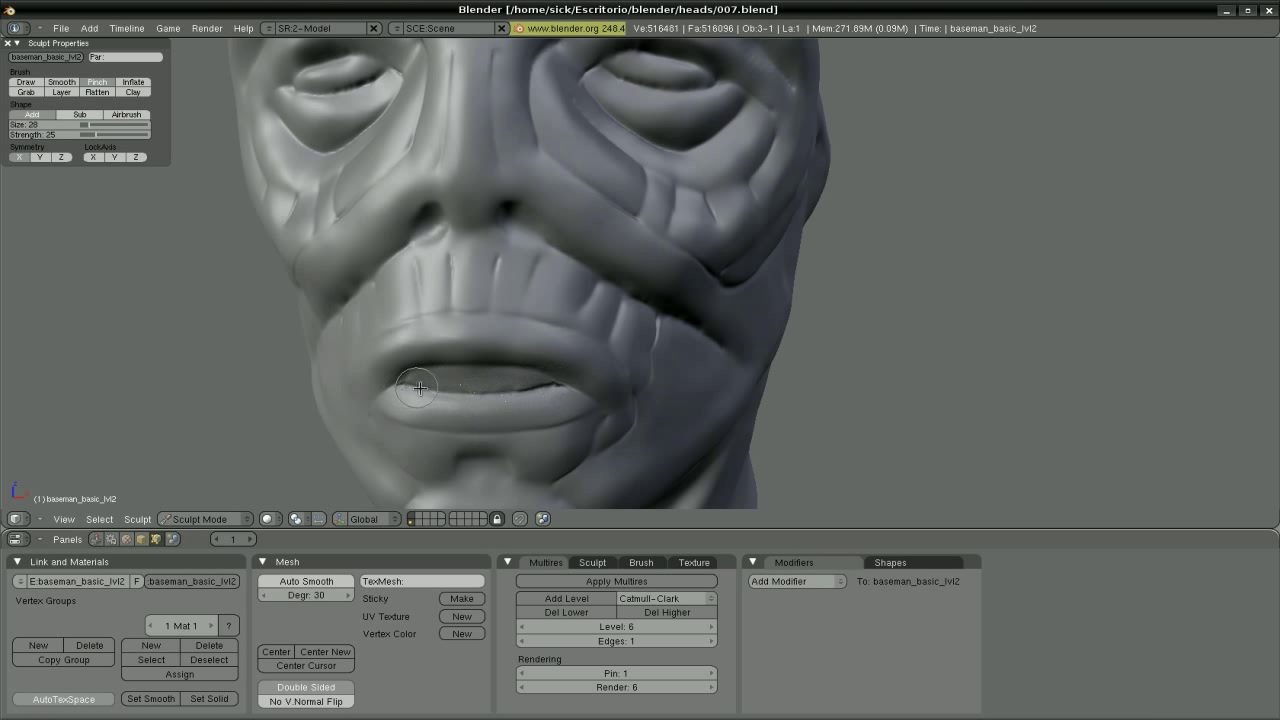
pyautogui.press('s')
pyautogui.press('c')
pyautogui.moveTo(530, 378)
pyautogui.mouseDown()
pyautogui.moveTo(420, 372)
pyautogui.moveTo(447, 375)
pyautogui.mouseUp()
# Draw small stitch marks across the lips and lip corner, then pinch them tighter.
pyautogui.press('d')
pyautogui.moveTo(447, 375); pyautogui.dragTo(623, 323, button='middle')
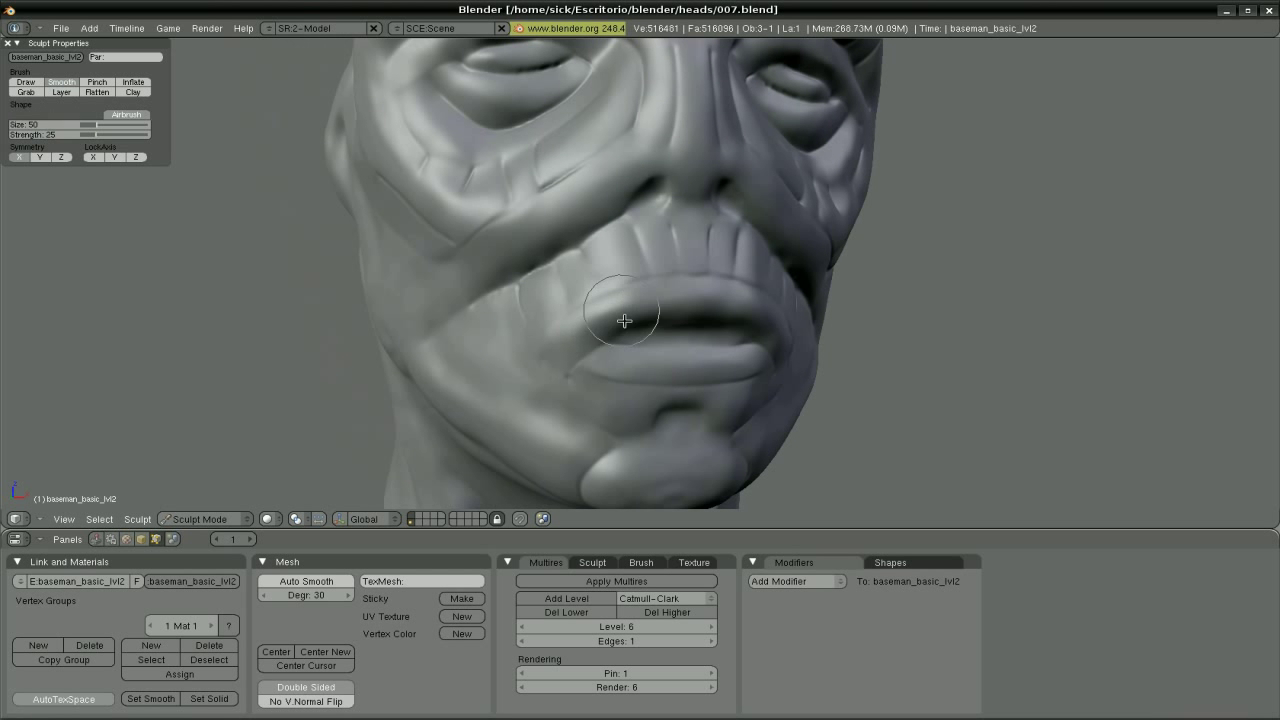
pyautogui.moveTo(660, 325); pyautogui.dragTo(664, 289)
pyautogui.moveTo(664, 289); pyautogui.dragTo(543, 256, button='middle')
pyautogui.moveTo(543, 256); pyautogui.dragTo(583, 263)
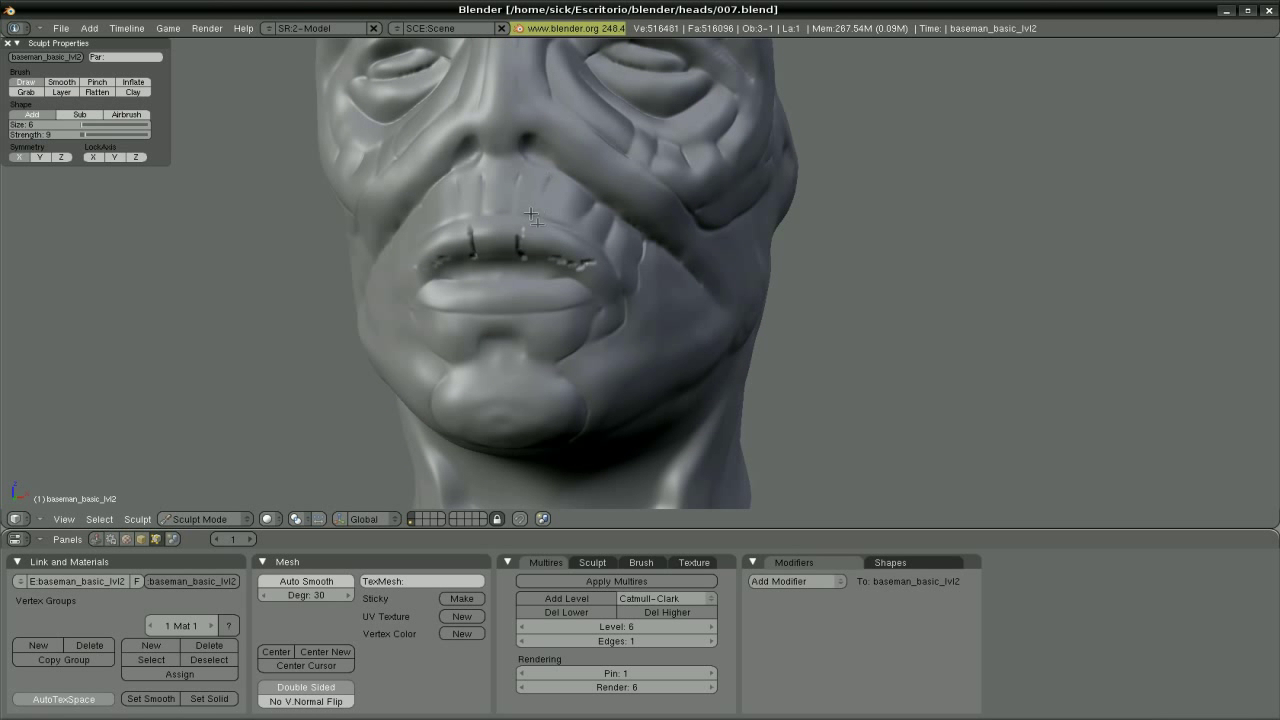
pyautogui.press('p')
pyautogui.moveTo(470, 248); pyautogui.dragTo(585, 253)
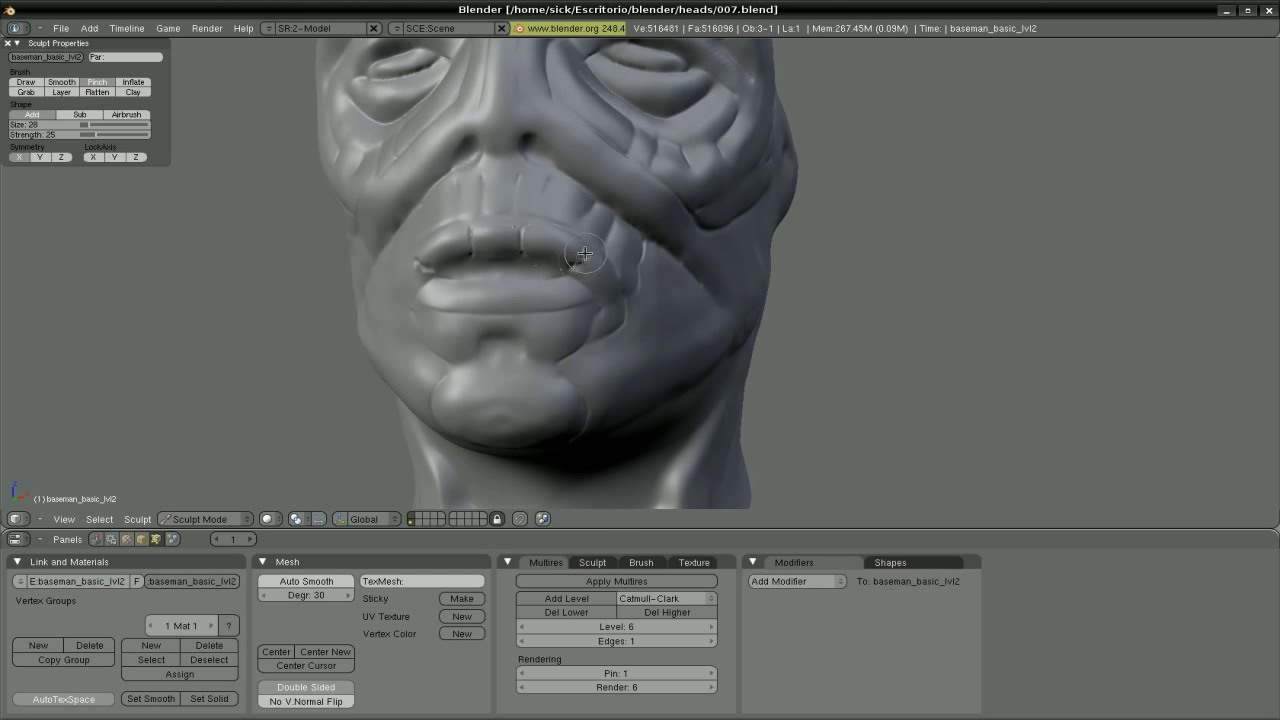
pyautogui.press('d')
pyautogui.moveTo(569, 257); pyautogui.dragTo(632, 322, button='middle')
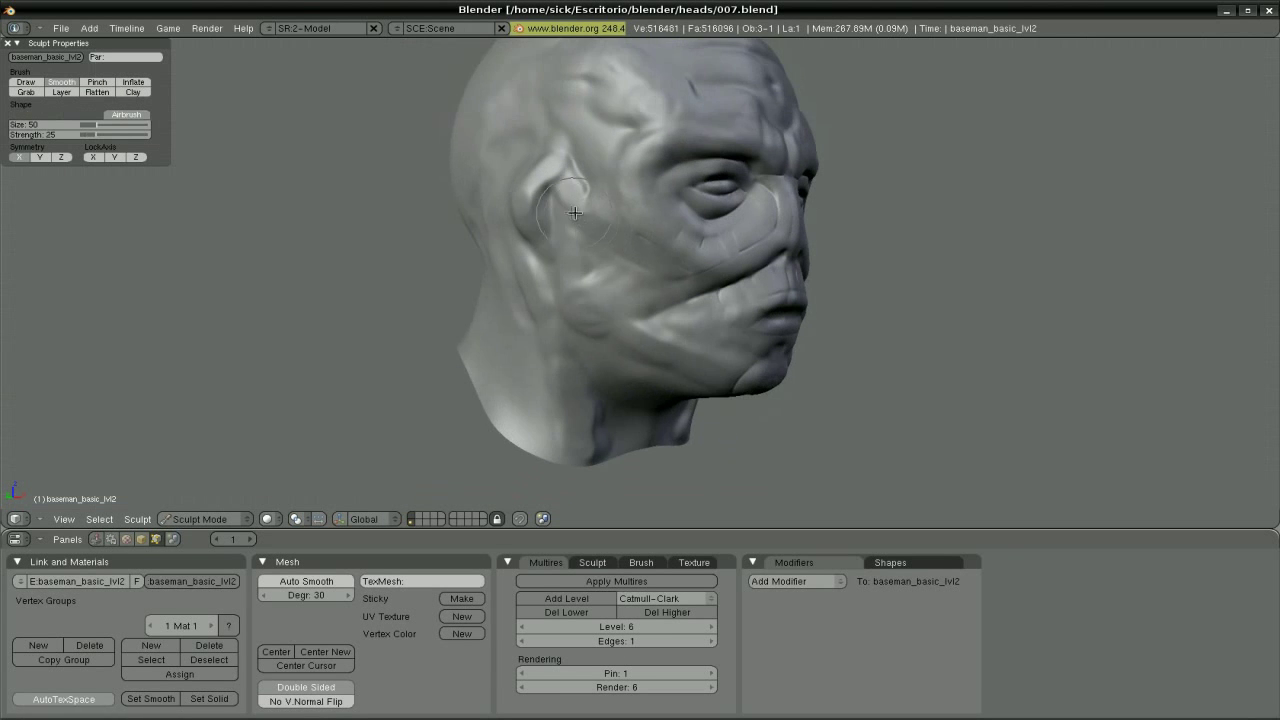
# Smooth the edges of the cheek crease and remove a stray mark on the chin.
pyautogui.press('p')
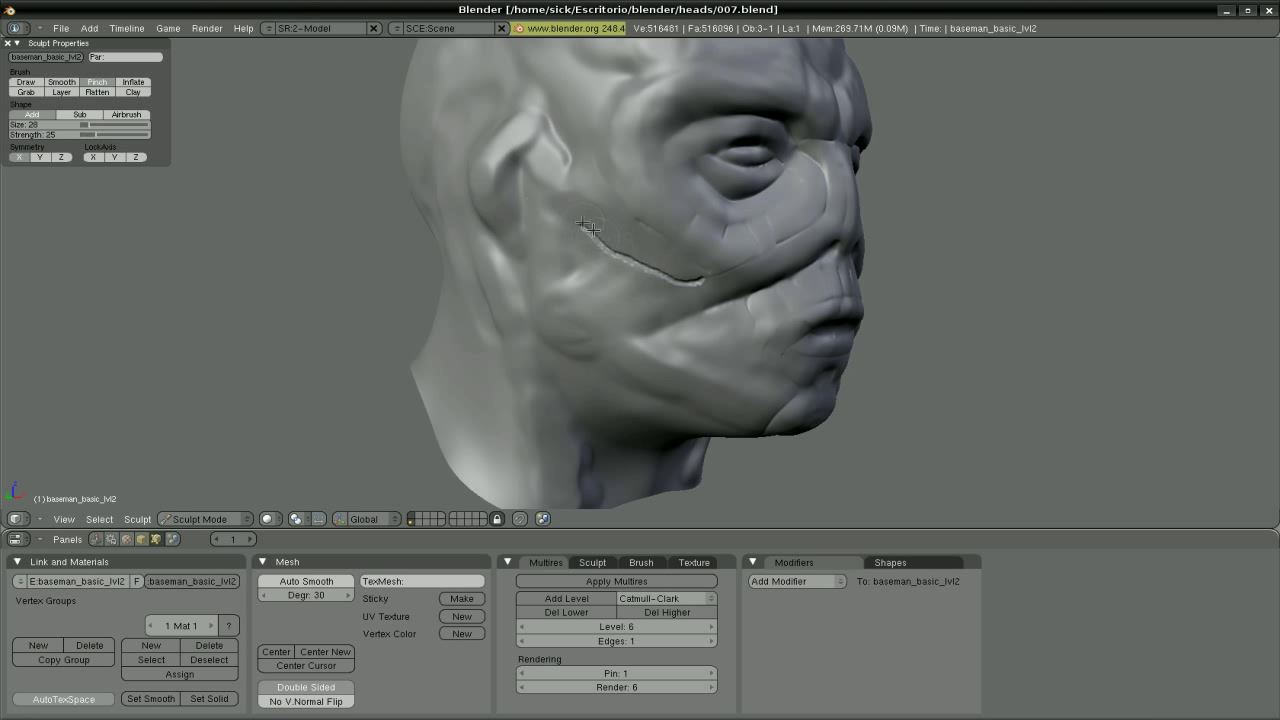
pyautogui.press('s')
pyautogui.moveTo(600, 242)
pyautogui.mouseDown()
pyautogui.moveTo(675, 270)
pyautogui.moveTo(605, 245)
pyautogui.mouseUp()
pyautogui.moveTo(605, 245); pyautogui.dragTo(567, 361, button='middle')
pyautogui.press('d')
pyautogui.moveTo(440, 368); pyautogui.dragTo(480, 368)
pyautogui.press('s')
# Soften the area beside the lip crease with the Smooth brush.
pyautogui.moveTo(480, 368)
pyautogui.mouseDown(button='middle')
pyautogui.moveTo(491, 309)
pyautogui.moveTo(475, 305)
pyautogui.moveTo(520, 366)
pyautogui.moveTo(505, 277)
pyautogui.mouseUp(button='middle')
pyautogui.press('d')
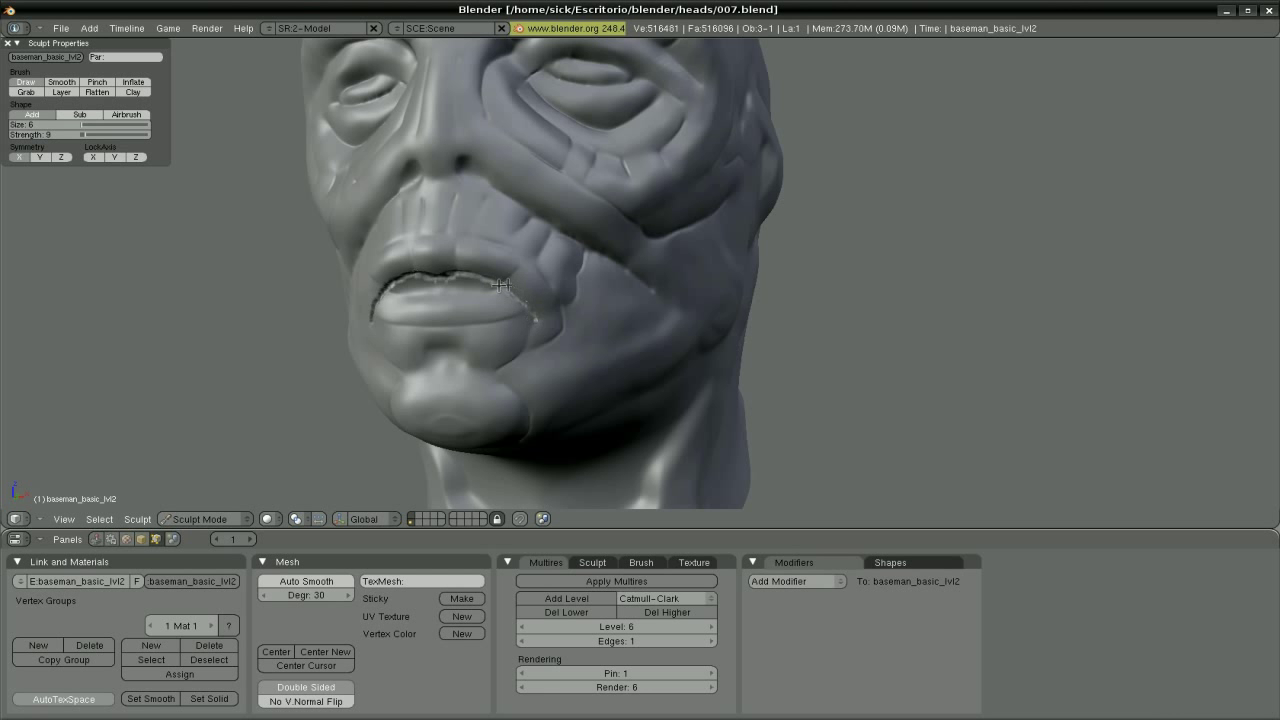
pyautogui.press('p')
pyautogui.press('s')
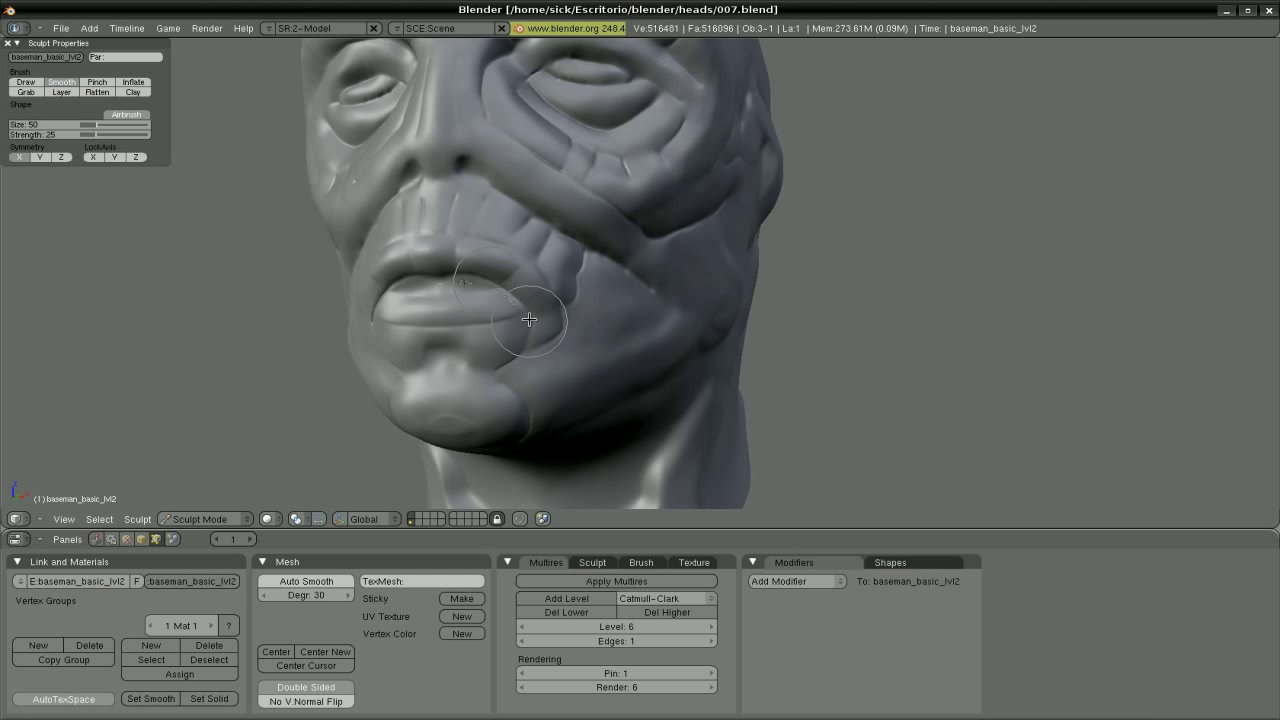
pyautogui.moveTo(475, 277)
pyautogui.mouseDown(button='middle')
pyautogui.moveTo(561, 311)
pyautogui.moveTo(512, 215)
pyautogui.mouseUp(button='middle')
# Frame the eye region closely and shrink the Flatten brush to size 28.
pyautogui.press('d')
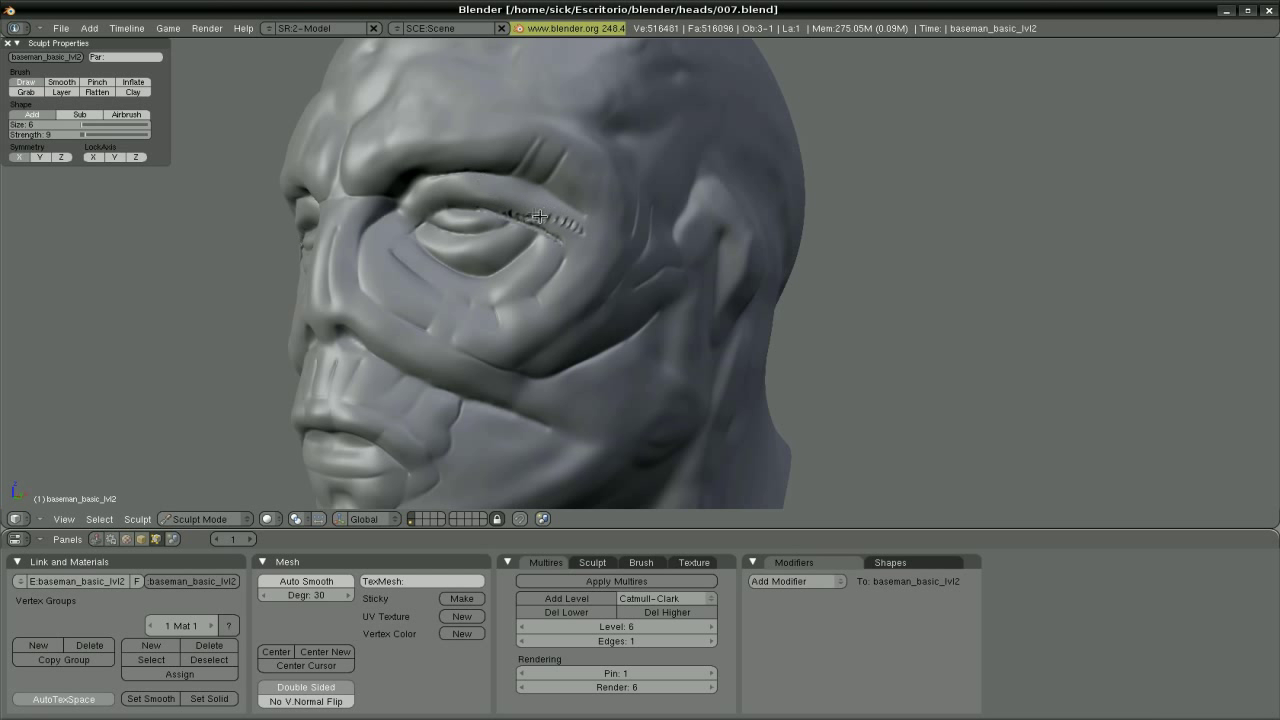
pyautogui.press('p')
pyautogui.press('t')
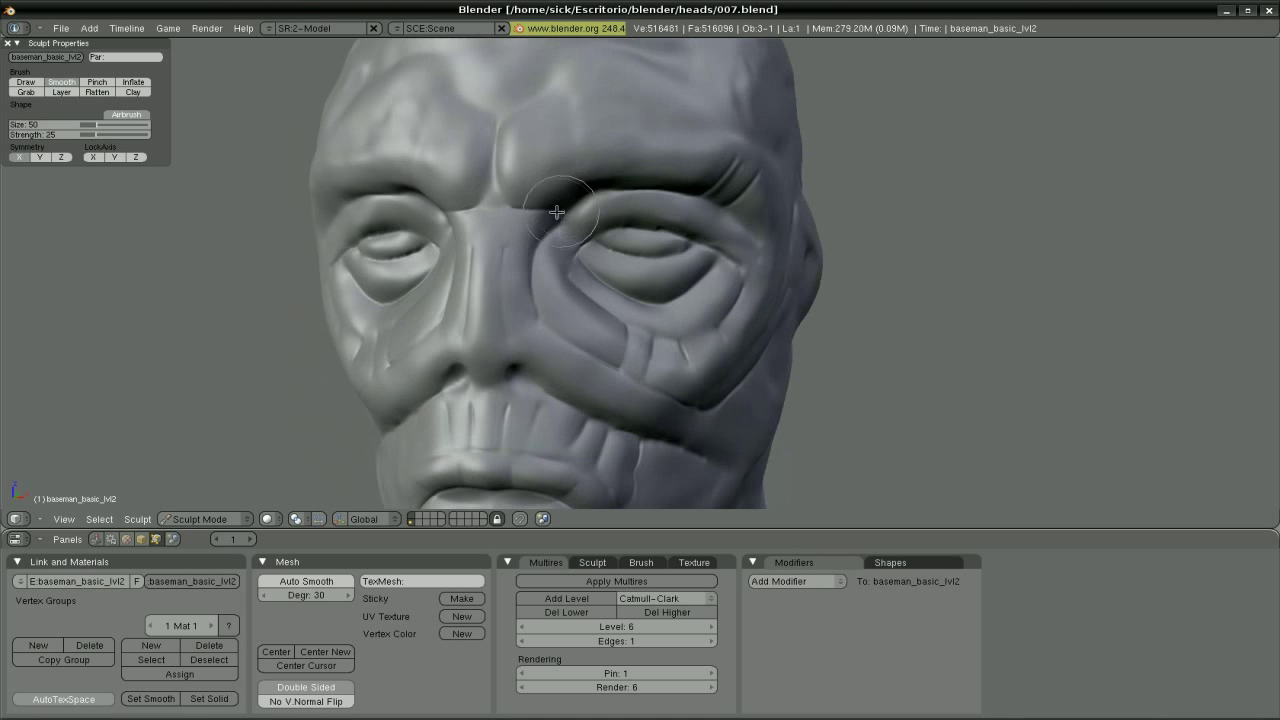
pyautogui.moveTo(552, 228); pyautogui.dragTo(563, 214, button='middle')
pyautogui.scroll(3, 563, 214)
pyautogui.click(67, 517)
pyautogui.click(130, 512)
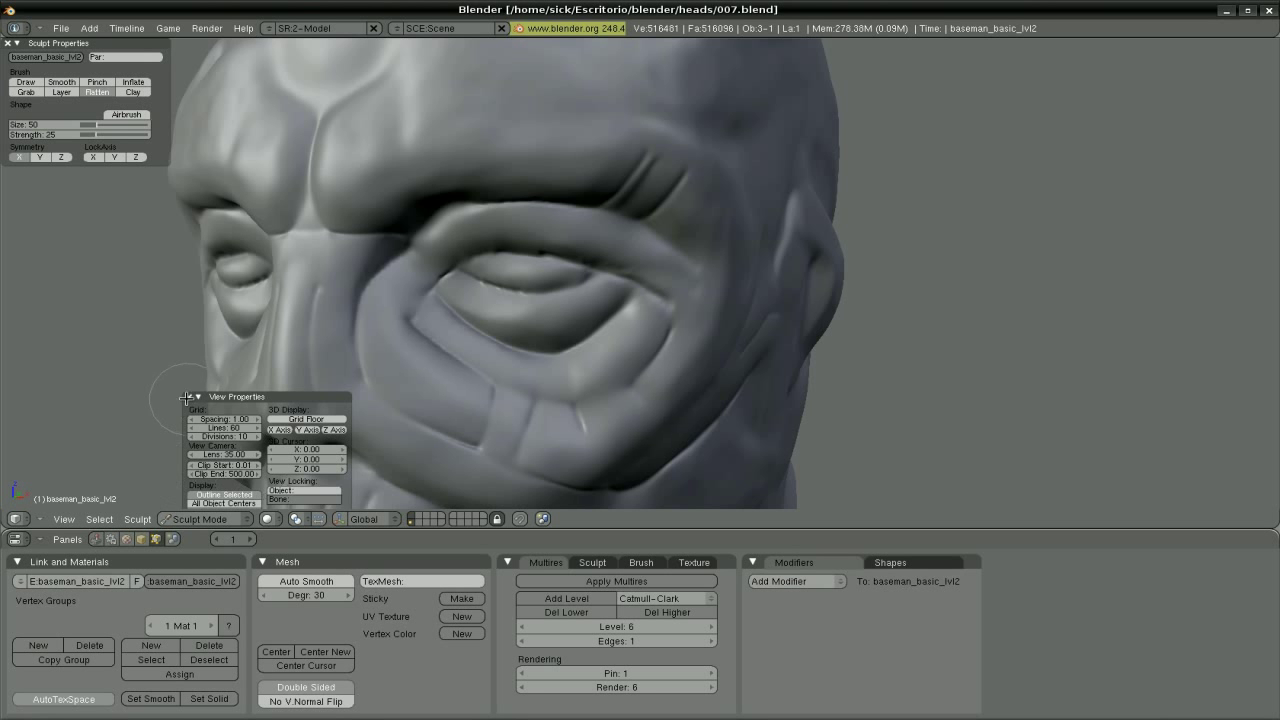
pyautogui.moveTo(185, 397); pyautogui.dragTo(560, 272, button='middle')
pyautogui.press('f')
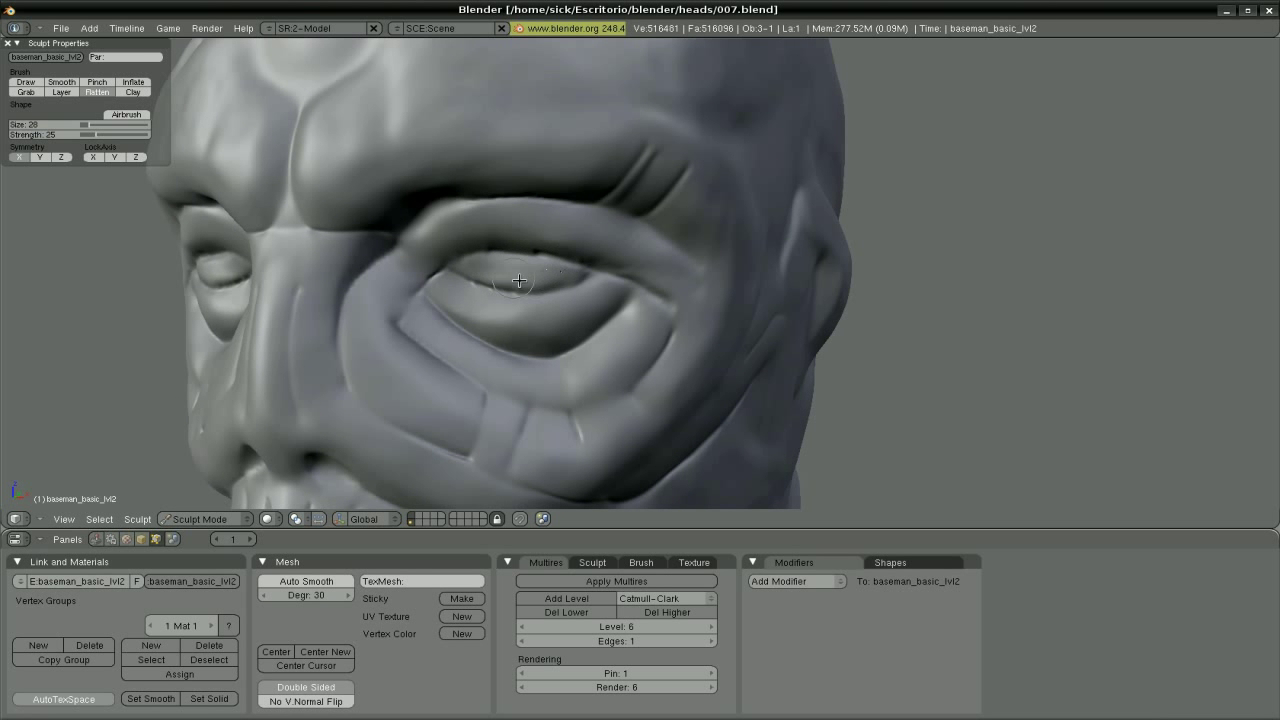
# Sharpen the eyelid crease and pinch a scar along the nose bridge.
pyautogui.press('p')
pyautogui.press('KP_1')
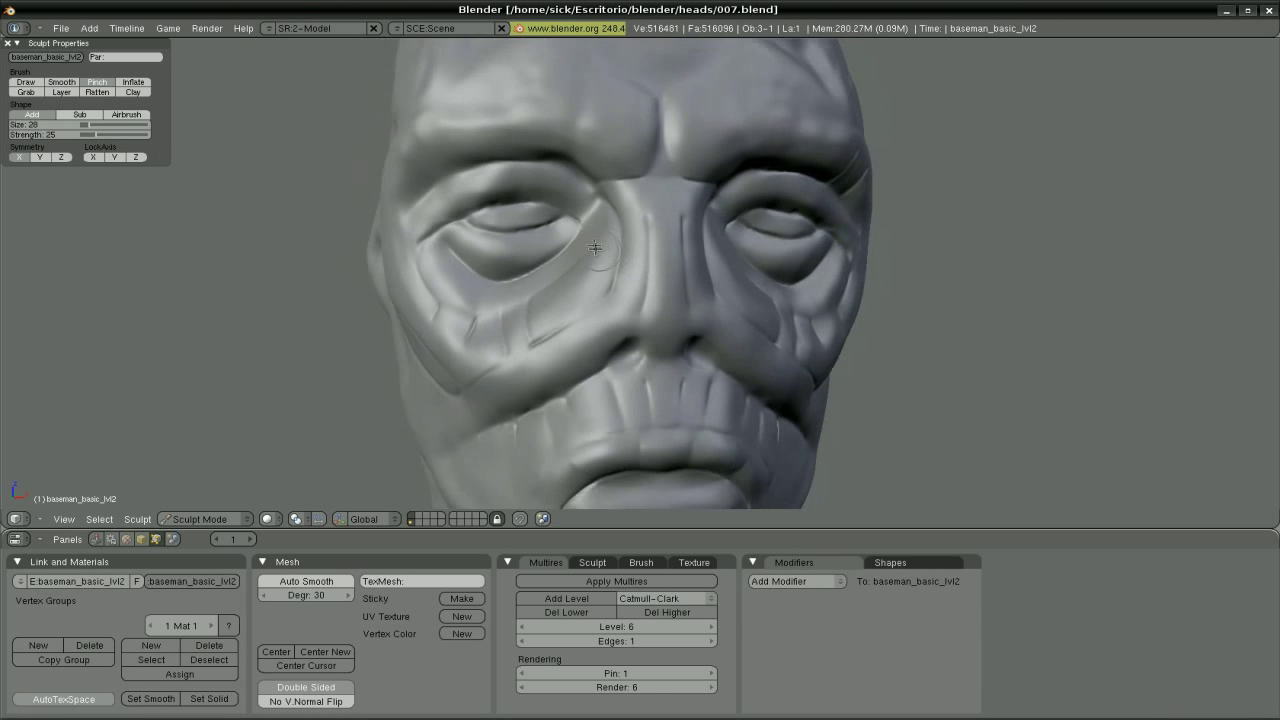
pyautogui.scroll(2, 515, 268)
pyautogui.press('d')
pyautogui.moveTo(527, 276); pyautogui.dragTo(344, 245, button='middle')
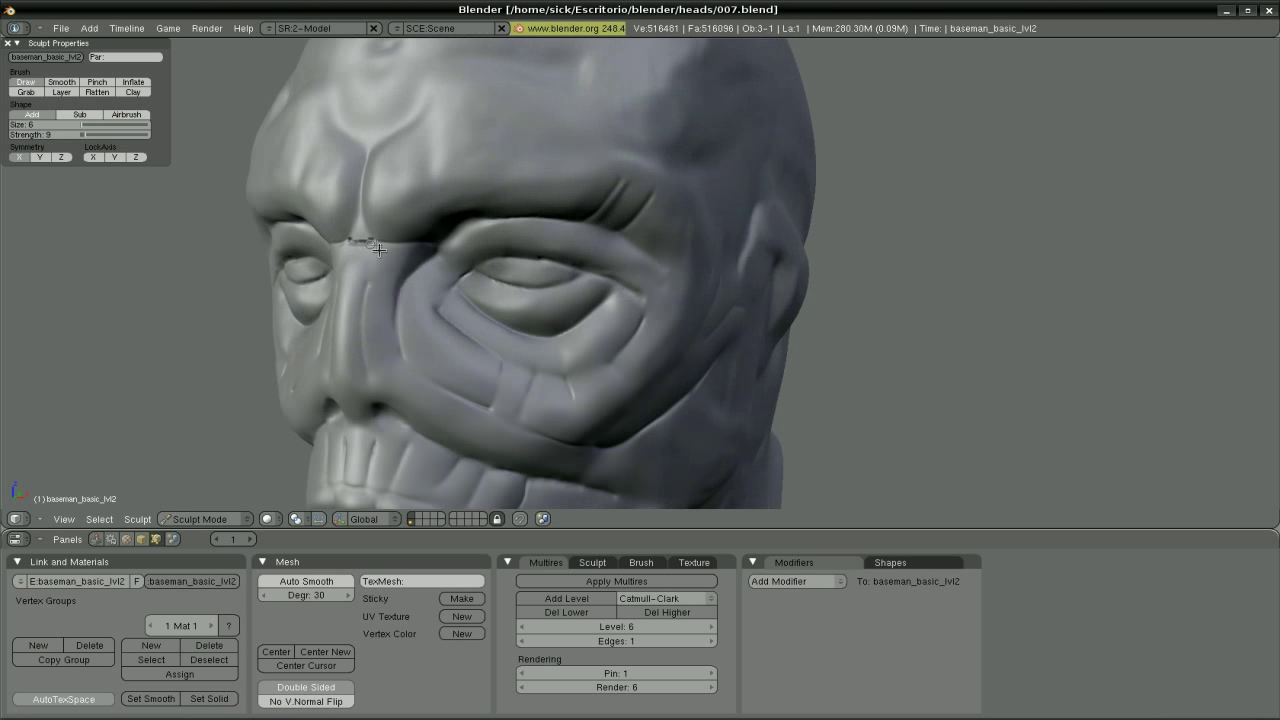
pyautogui.press('p')
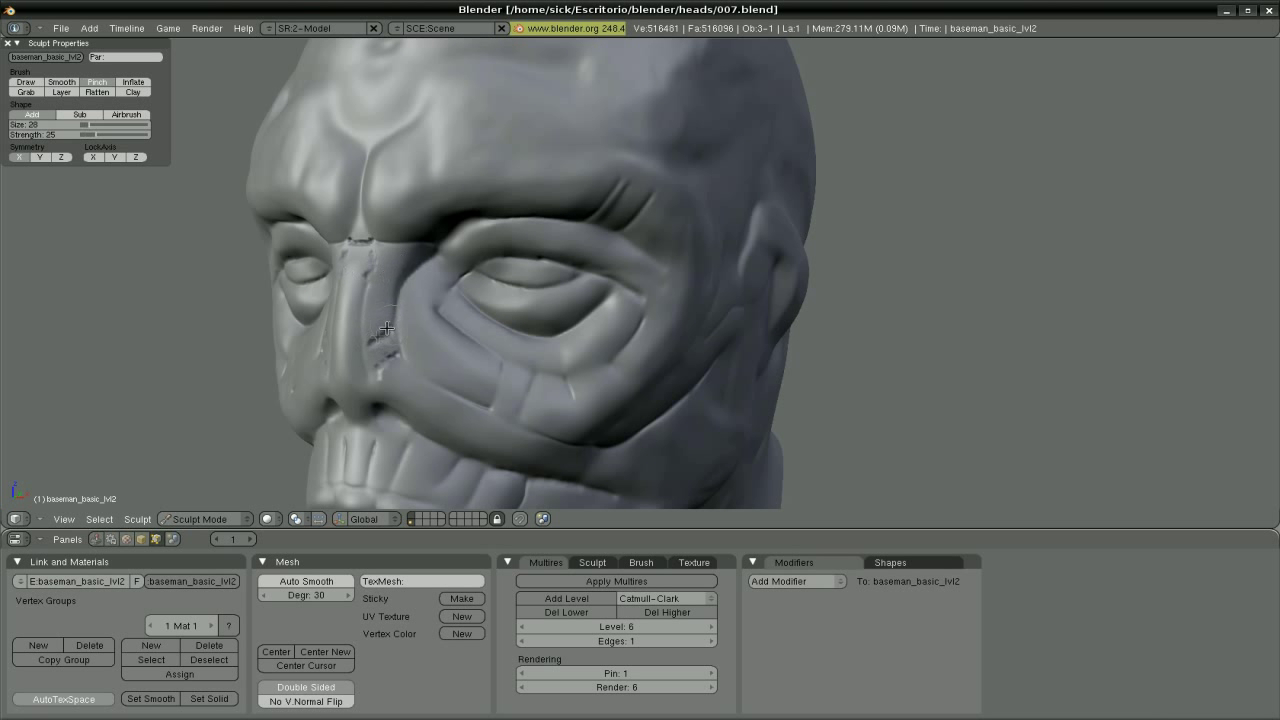
pyautogui.press('d')
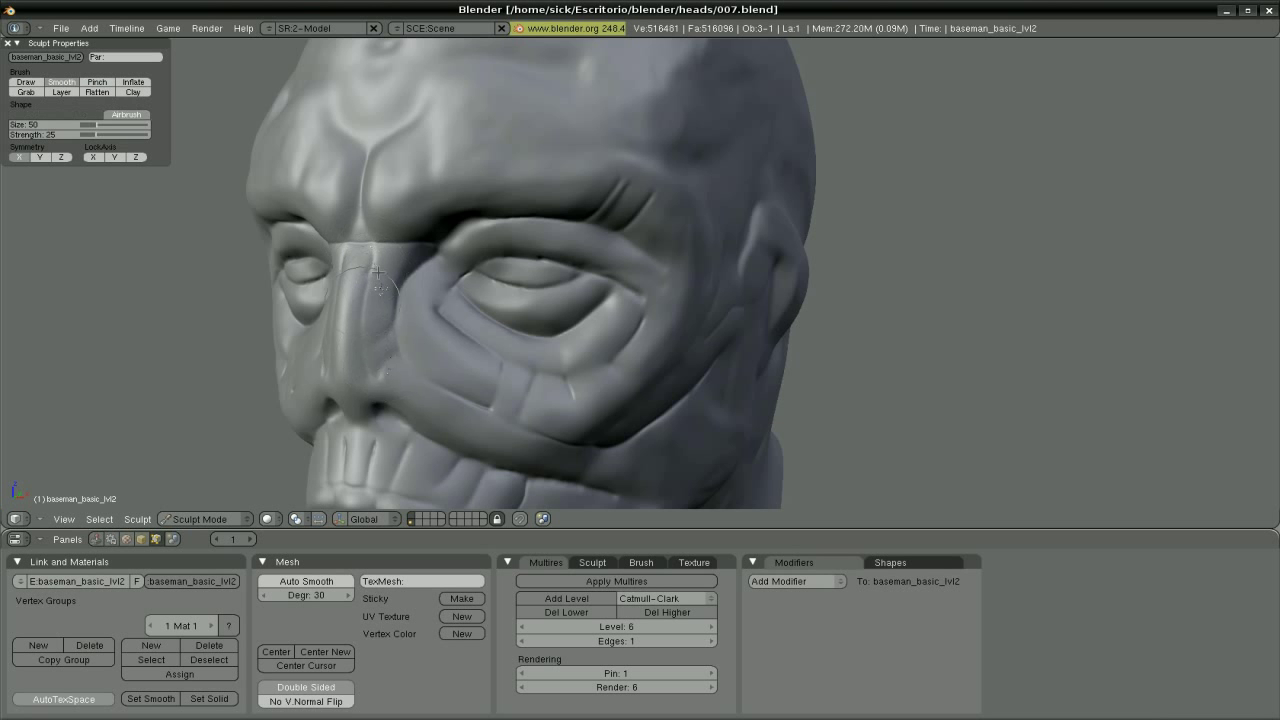
# Draw scar lines across the forehead, pinch them tighter, and smooth the brow area.
pyautogui.moveTo(364, 256); pyautogui.dragTo(762, 203, button='middle')
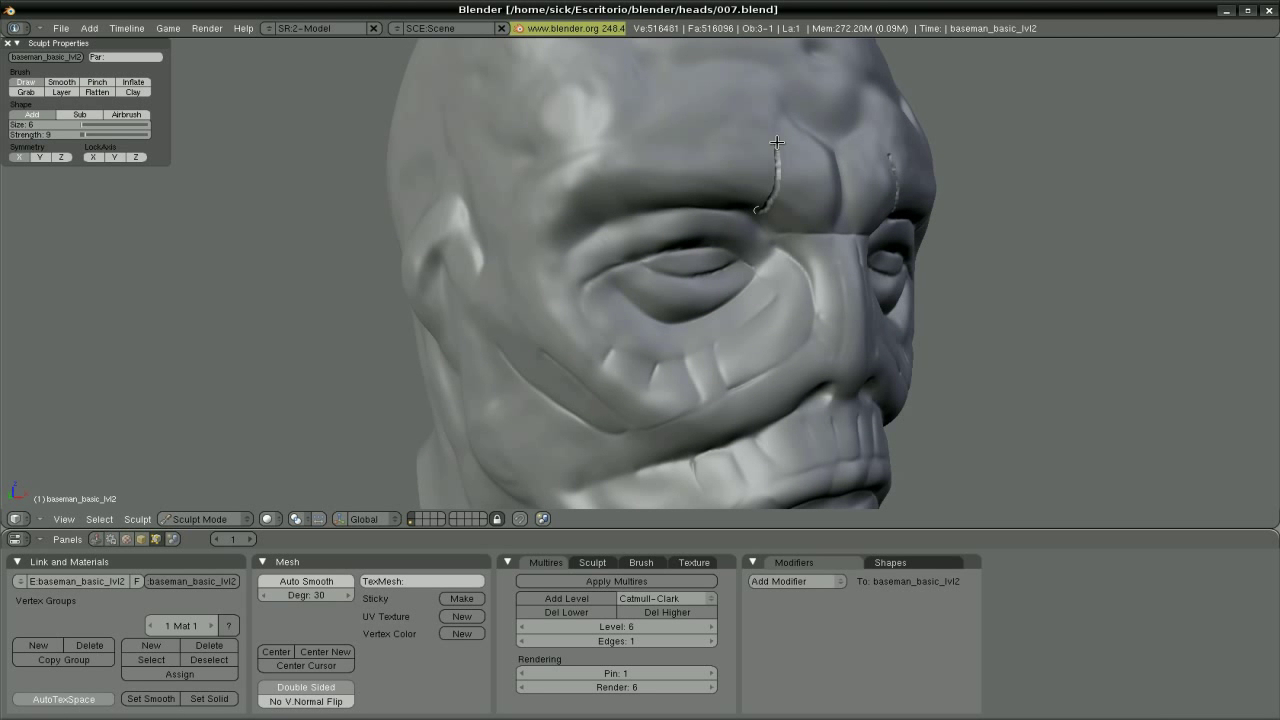
pyautogui.moveTo(777, 142); pyautogui.dragTo(673, 89, button='middle')
pyautogui.moveTo(673, 89); pyautogui.dragTo(707, 120)
pyautogui.moveTo(666, 196)
pyautogui.mouseDown()
pyautogui.moveTo(580, 172)
pyautogui.moveTo(715, 225)
pyautogui.moveTo(585, 172)
pyautogui.moveTo(685, 100)
pyautogui.mouseUp()
pyautogui.press('p')
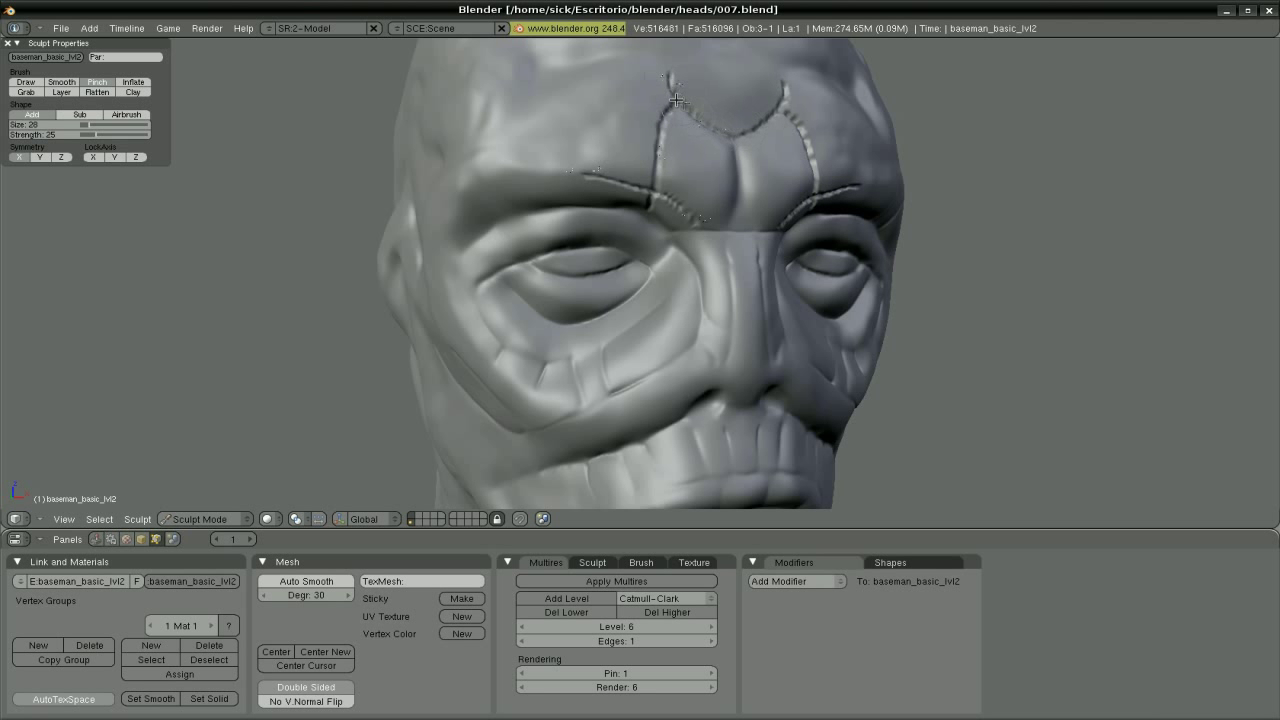
pyautogui.moveTo(676, 100); pyautogui.dragTo(633, 179, button='middle')
pyautogui.moveTo(677, 215)
pyautogui.mouseDown()
pyautogui.moveTo(725, 208)
pyautogui.moveTo(680, 150)
pyautogui.mouseUp()
pyautogui.press('s')
pyautogui.moveTo(680, 150); pyautogui.dragTo(515, 172, button='middle')
# Lay a Clay stroke along the upper eyelid crease, then undo it.
pyautogui.press('d')
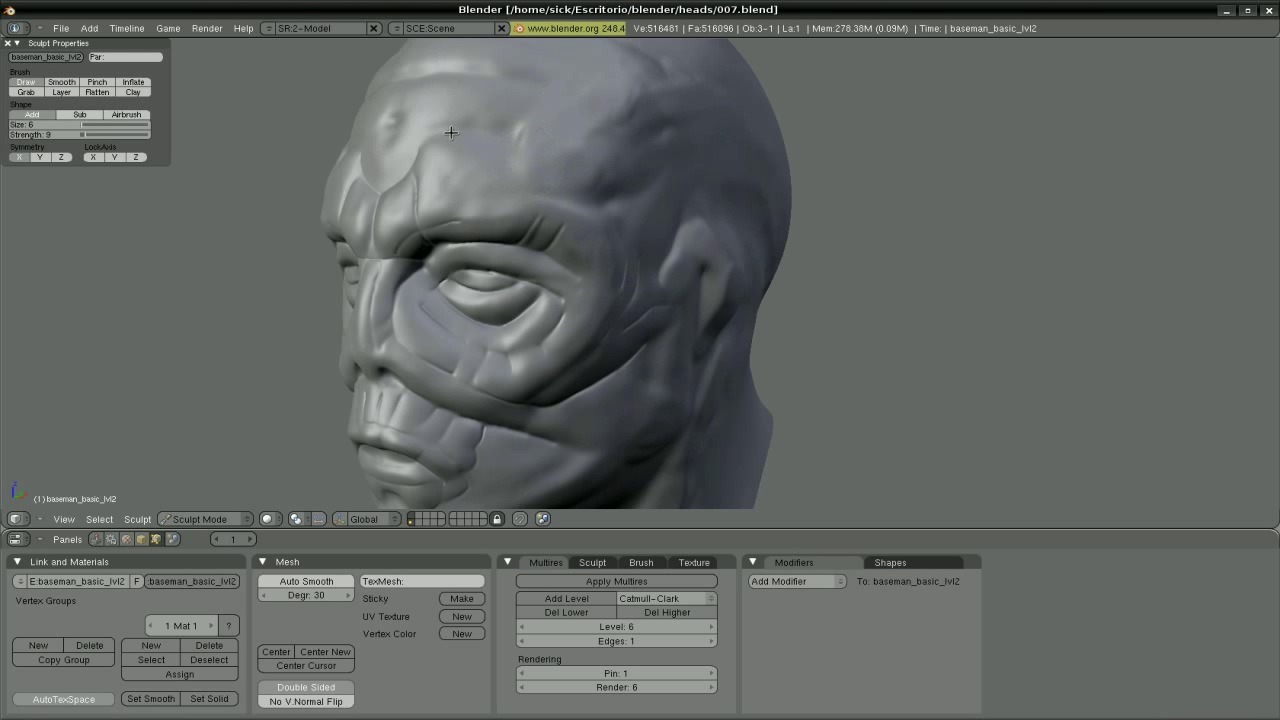
pyautogui.press('p')
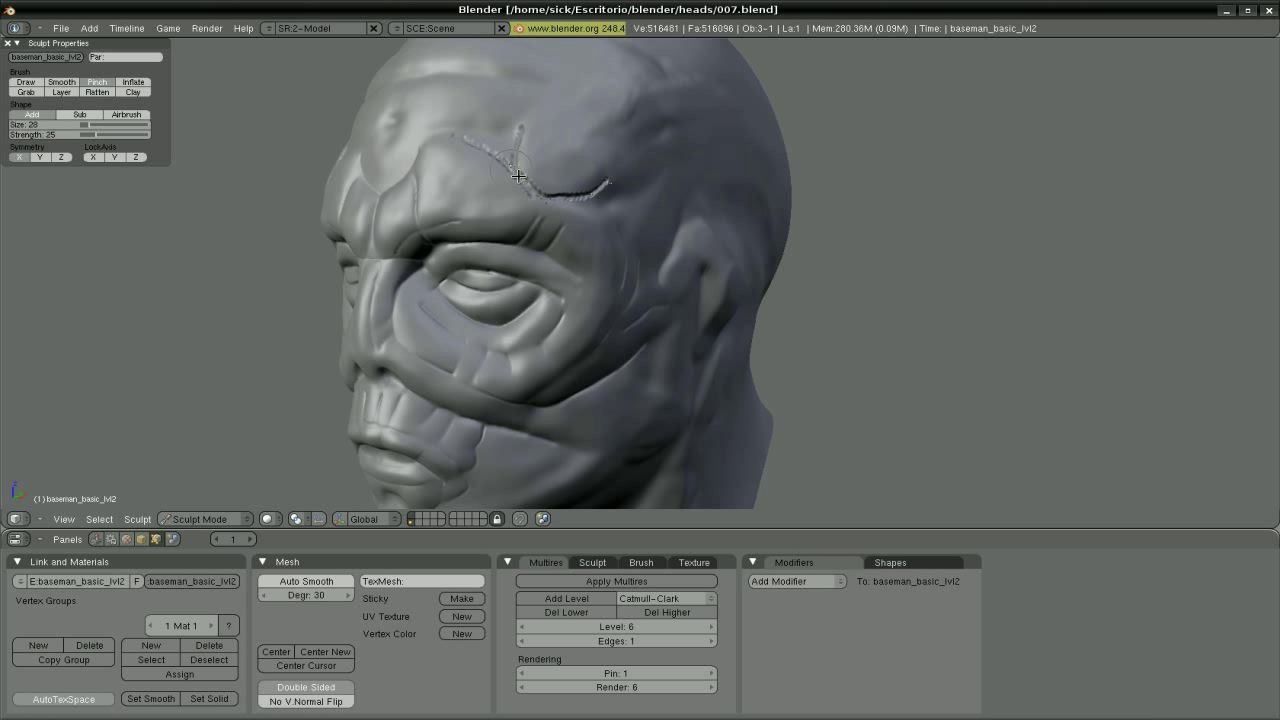
pyautogui.press('s')
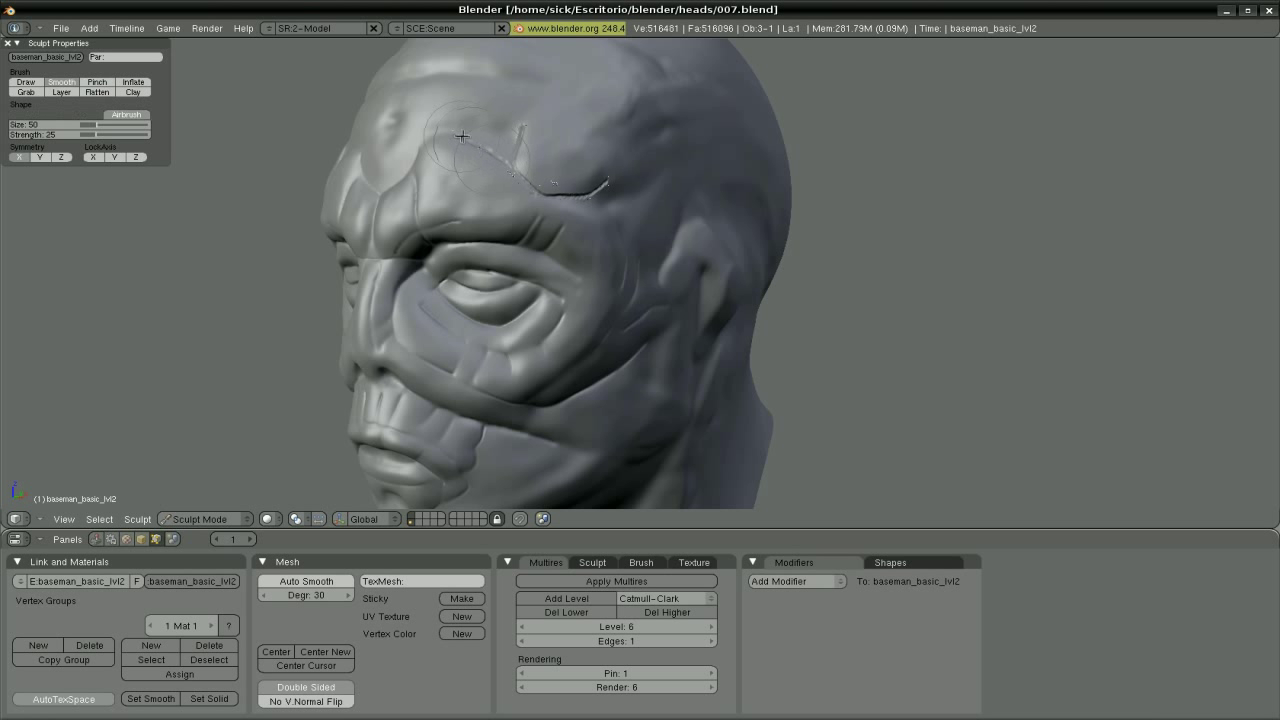
pyautogui.press('p')
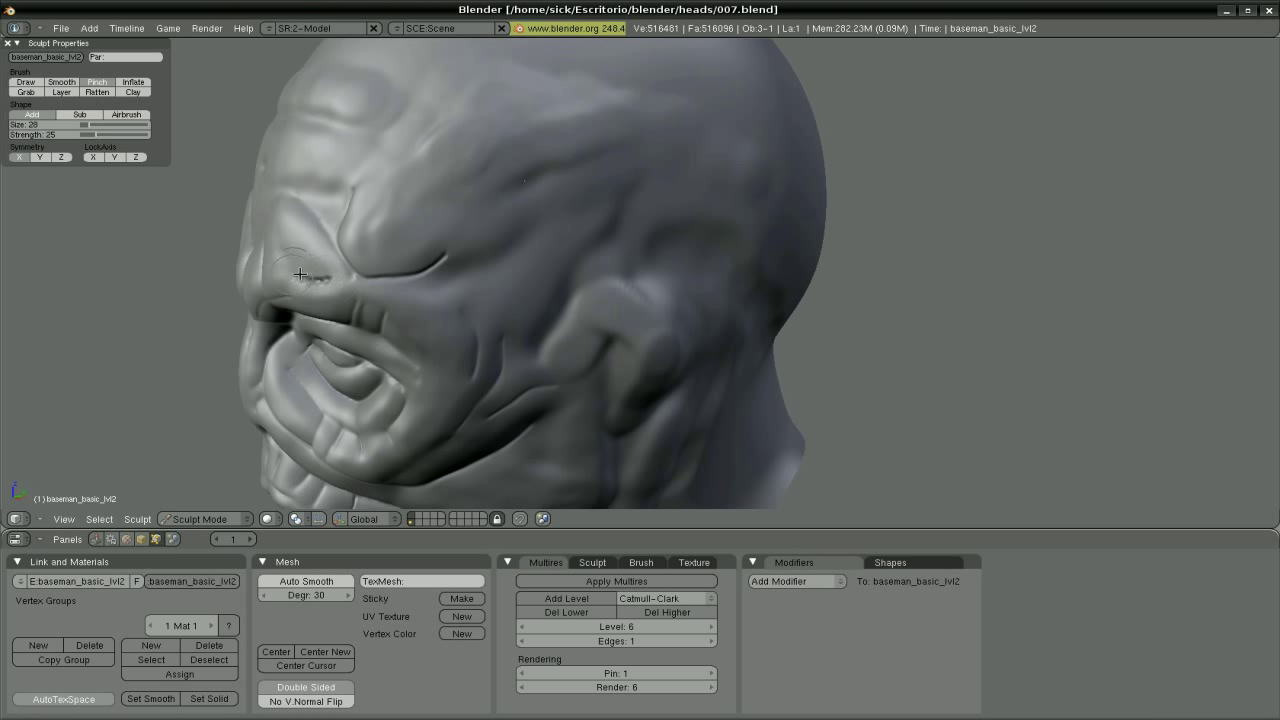
pyautogui.press('c')
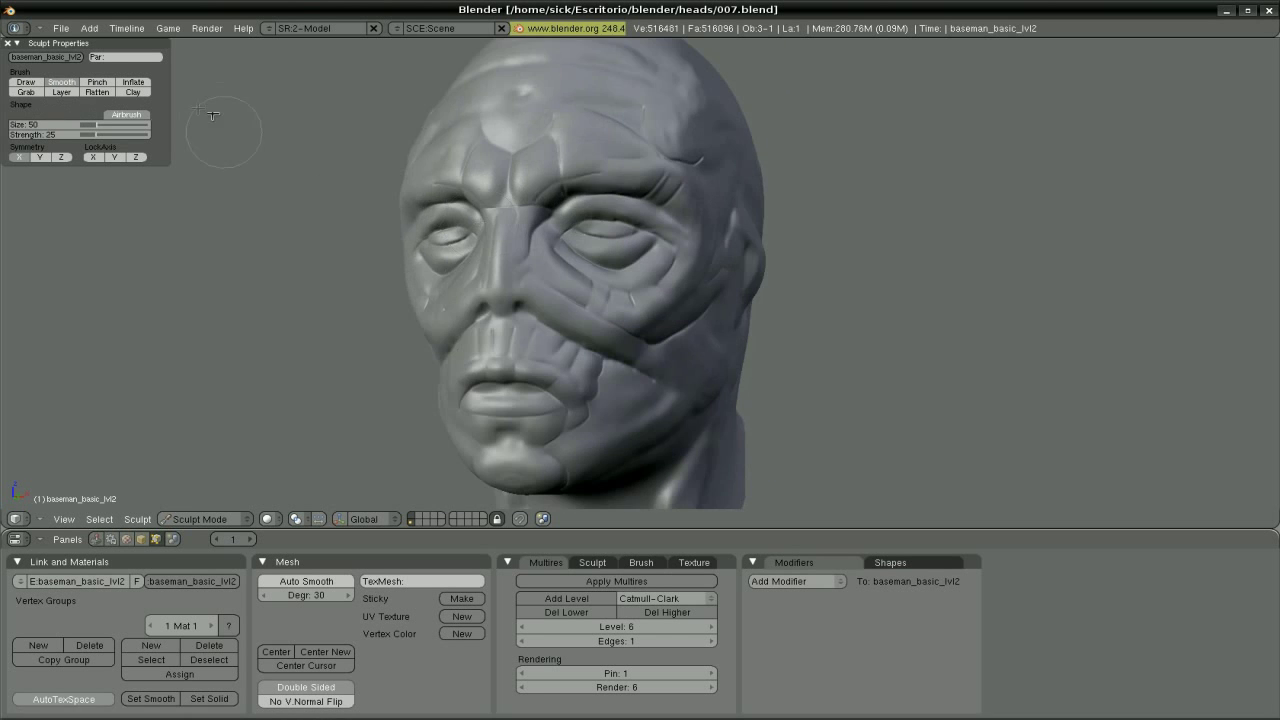
pyautogui.moveTo(300, 278)
pyautogui.mouseDown(button='middle')
pyautogui.moveTo(548, 238)
pyautogui.moveTo(440, 230)
pyautogui.mouseUp(button='middle')
pyautogui.scroll(2, 440, 230)
pyautogui.moveTo(348, 205)
pyautogui.mouseDown()
pyautogui.moveTo(410, 190)
pyautogui.moveTo(486, 218)
pyautogui.mouseUp()
pyautogui.moveTo(380, 205); pyautogui.dragTo(403, 235, button='middle')
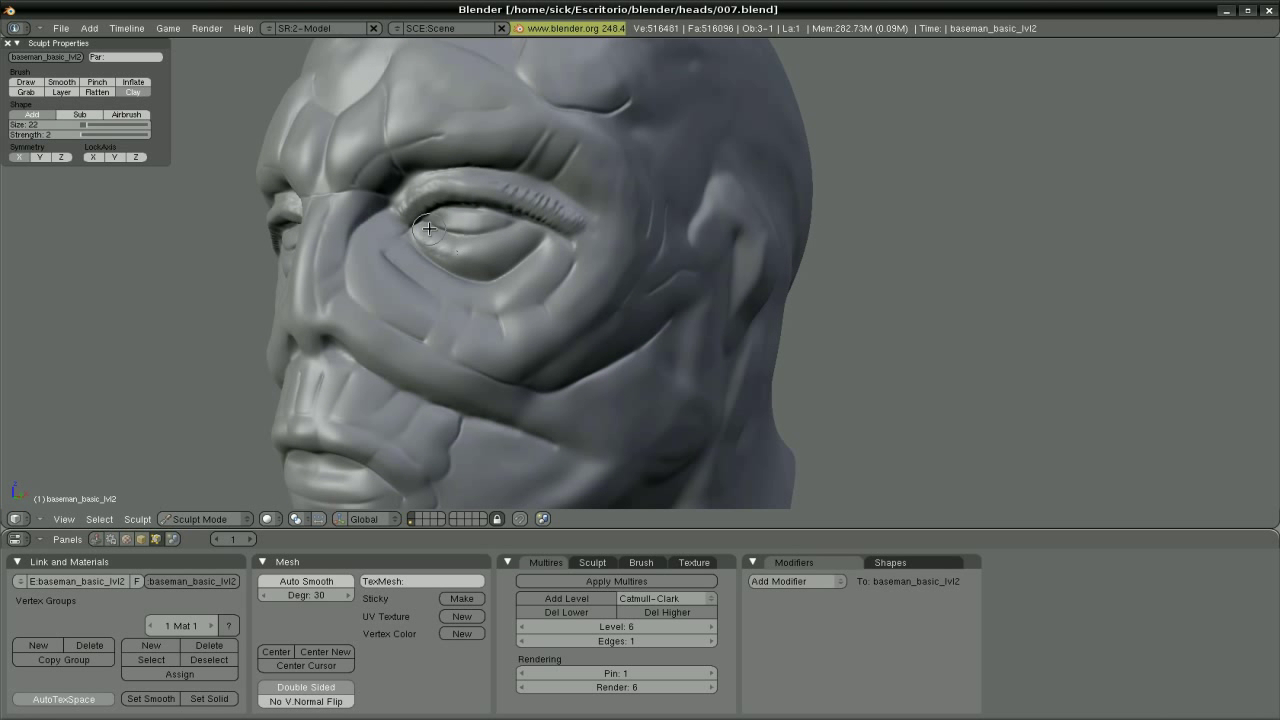
pyautogui.hotkey('ctrl', 'z')
pyautogui.hotkey('ctrl', 'z')
pyautogui.hotkey('ctrl', 'z')
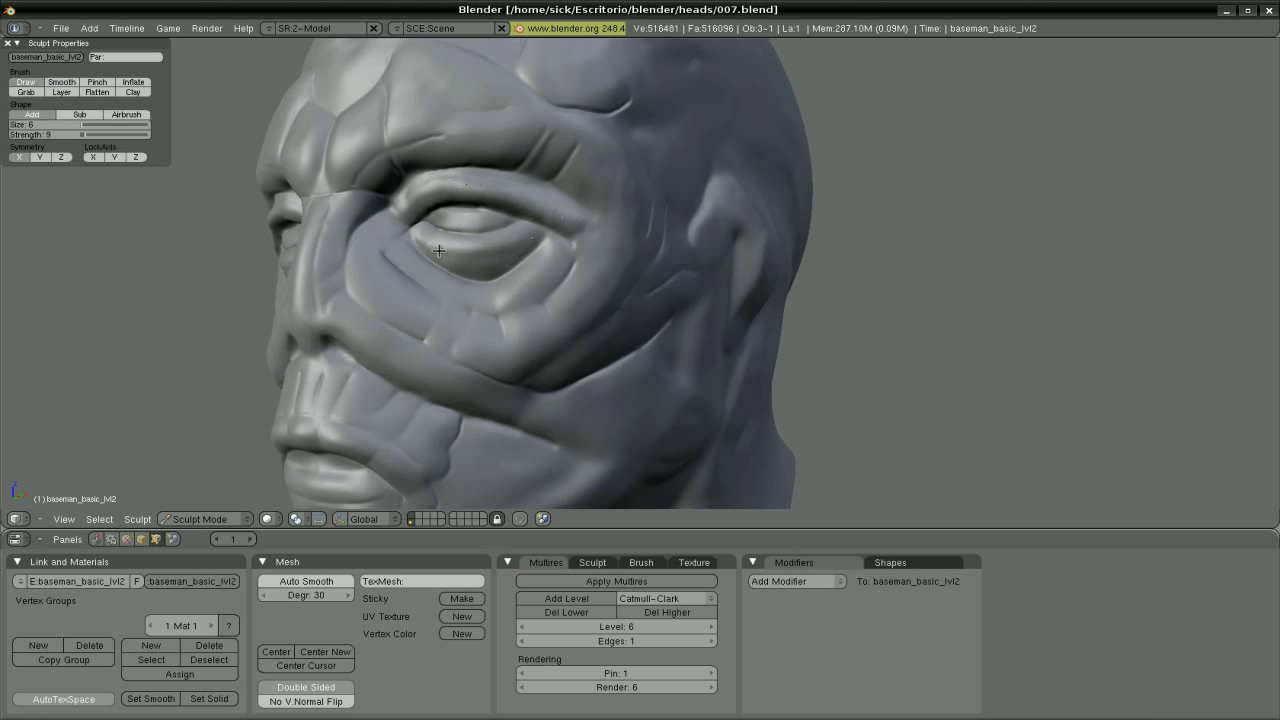
# Pinch and smooth along the cheek scar.
pyautogui.press('s')
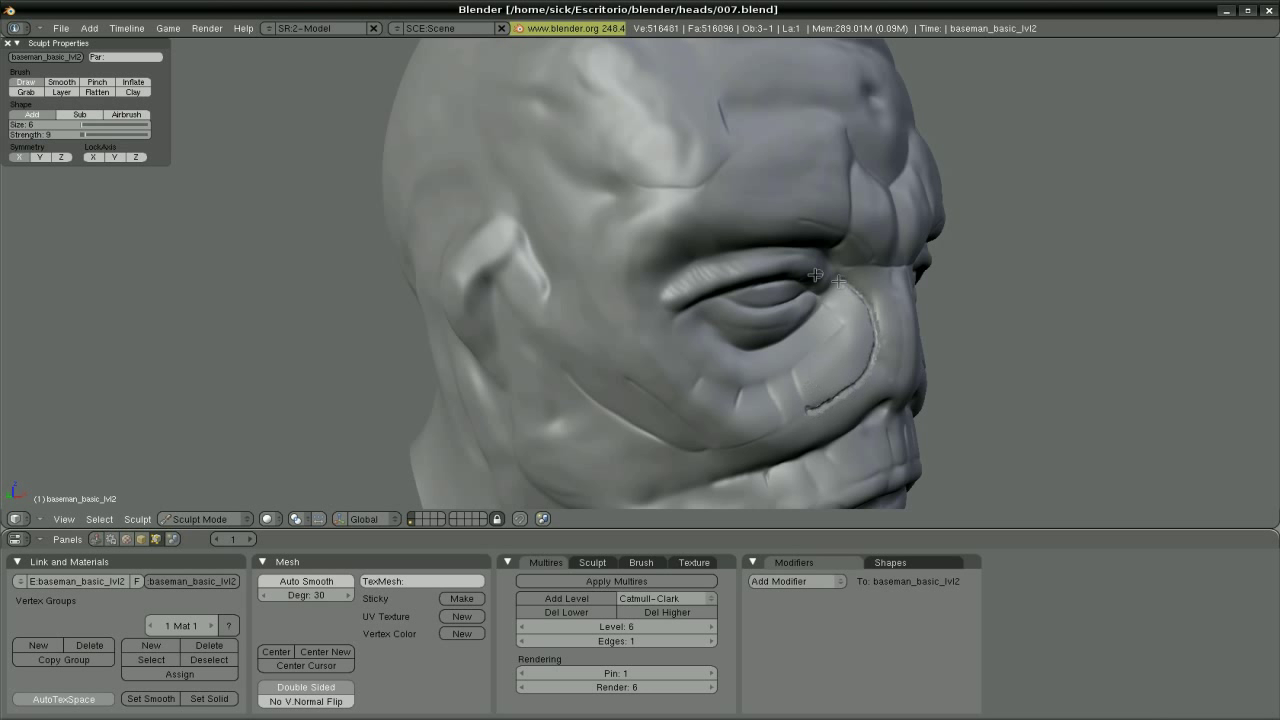
pyautogui.press('p')
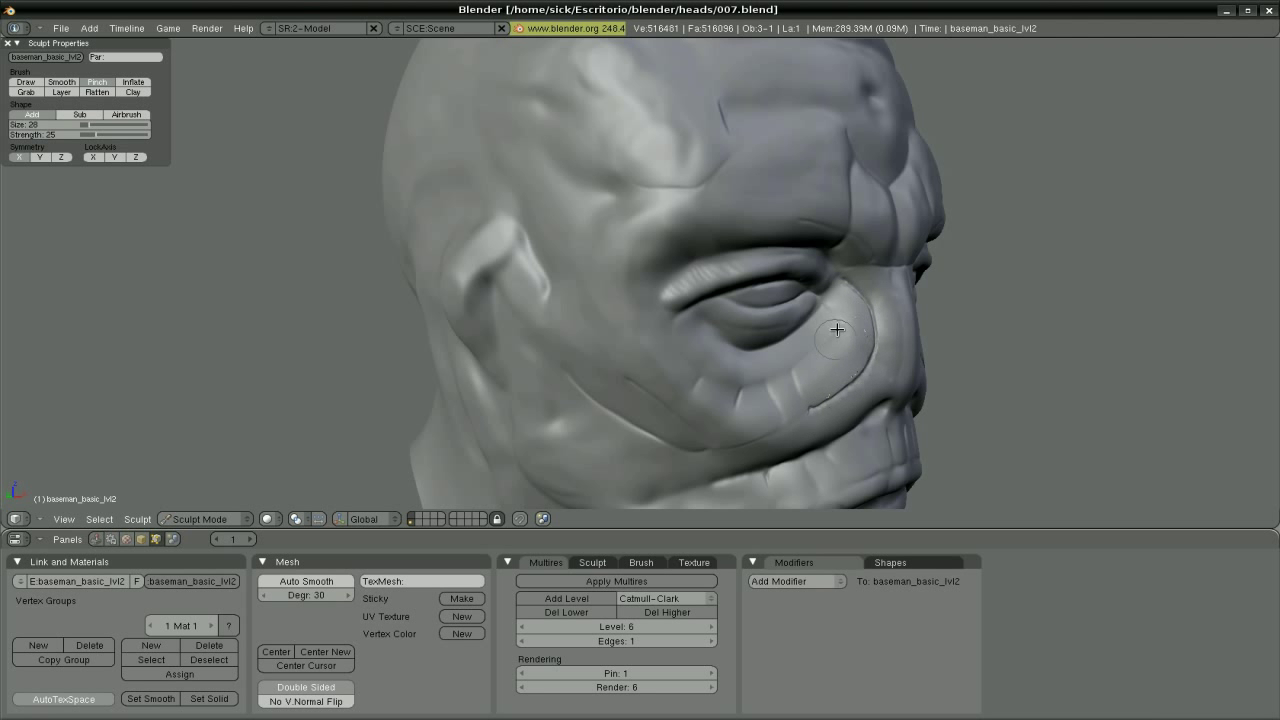
pyautogui.press('s')
pyautogui.moveTo(837, 329)
pyautogui.mouseDown(button='middle')
pyautogui.moveTo(617, 148)
pyautogui.moveTo(369, 398)
pyautogui.mouseUp(button='middle')
# Build up and reshape the mouth and lips with the Clay brush, then smooth over them.
pyautogui.press('c')
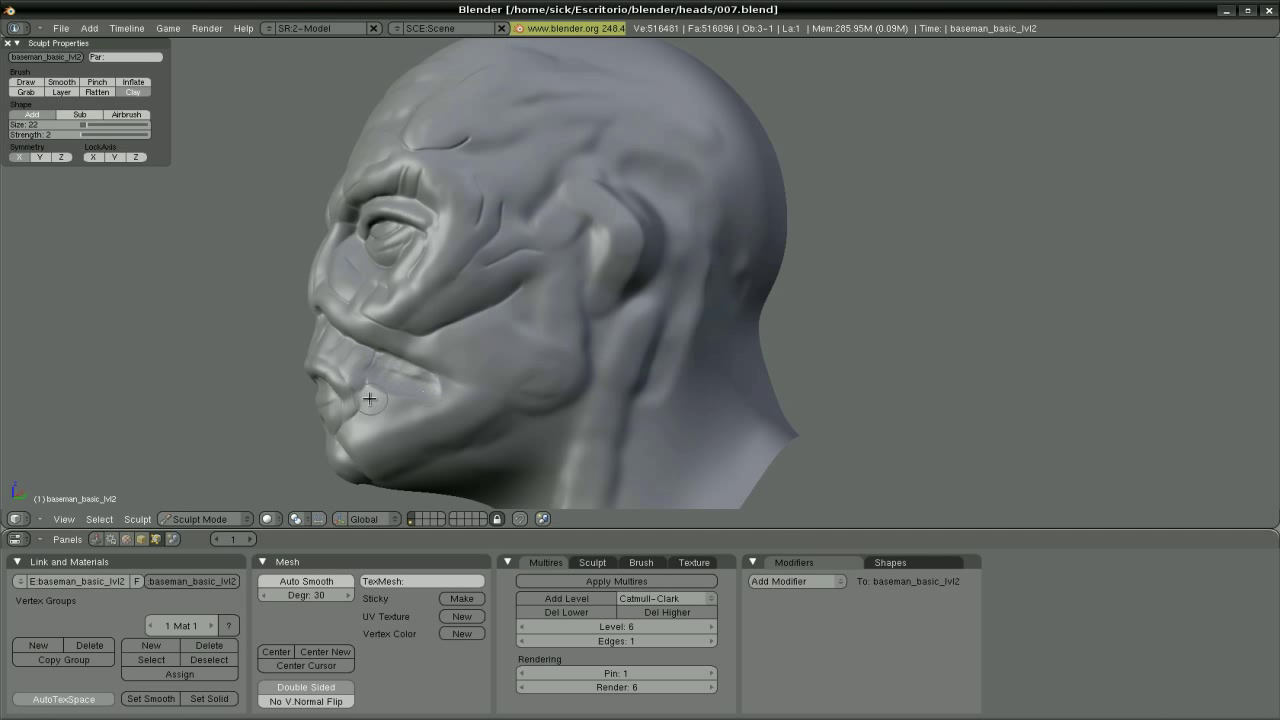
pyautogui.moveTo(369, 398); pyautogui.dragTo(383, 351)
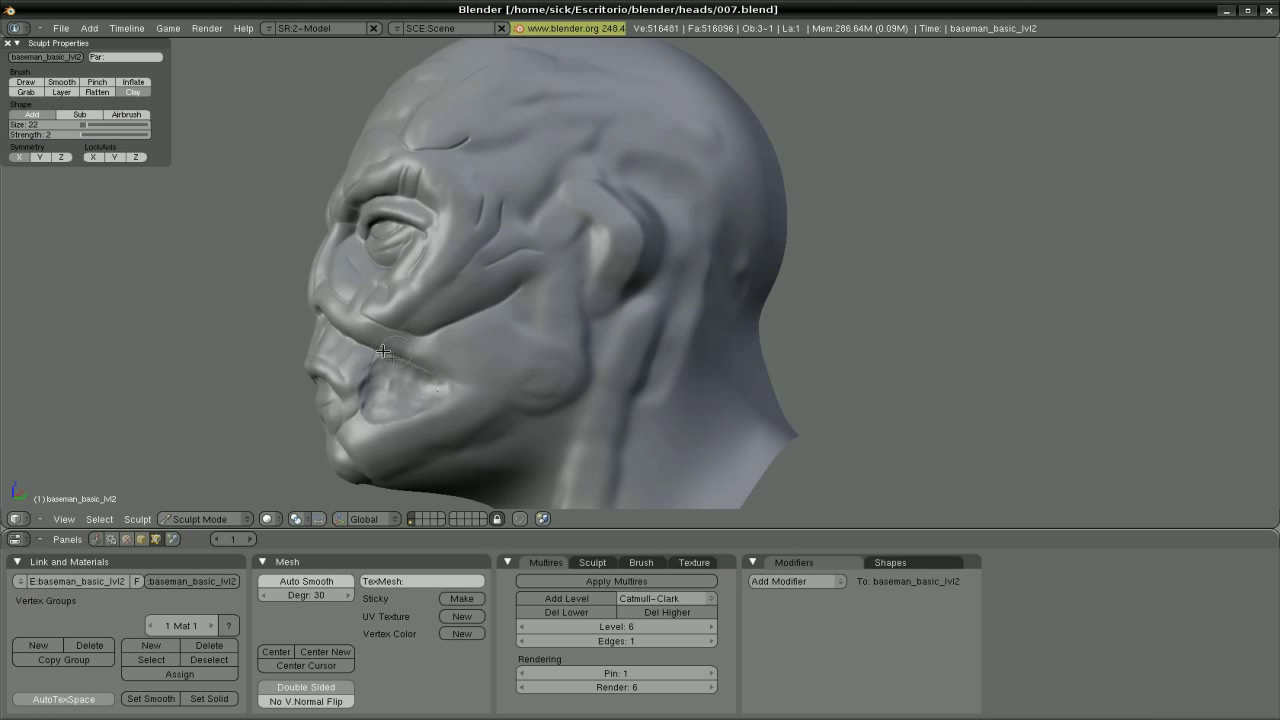
pyautogui.press('s')
pyautogui.moveTo(390, 366)
pyautogui.mouseDown(button='middle')
pyautogui.moveTo(571, 357)
pyautogui.moveTo(616, 413)
pyautogui.mouseUp(button='middle')
pyautogui.press('d')
pyautogui.press('p')
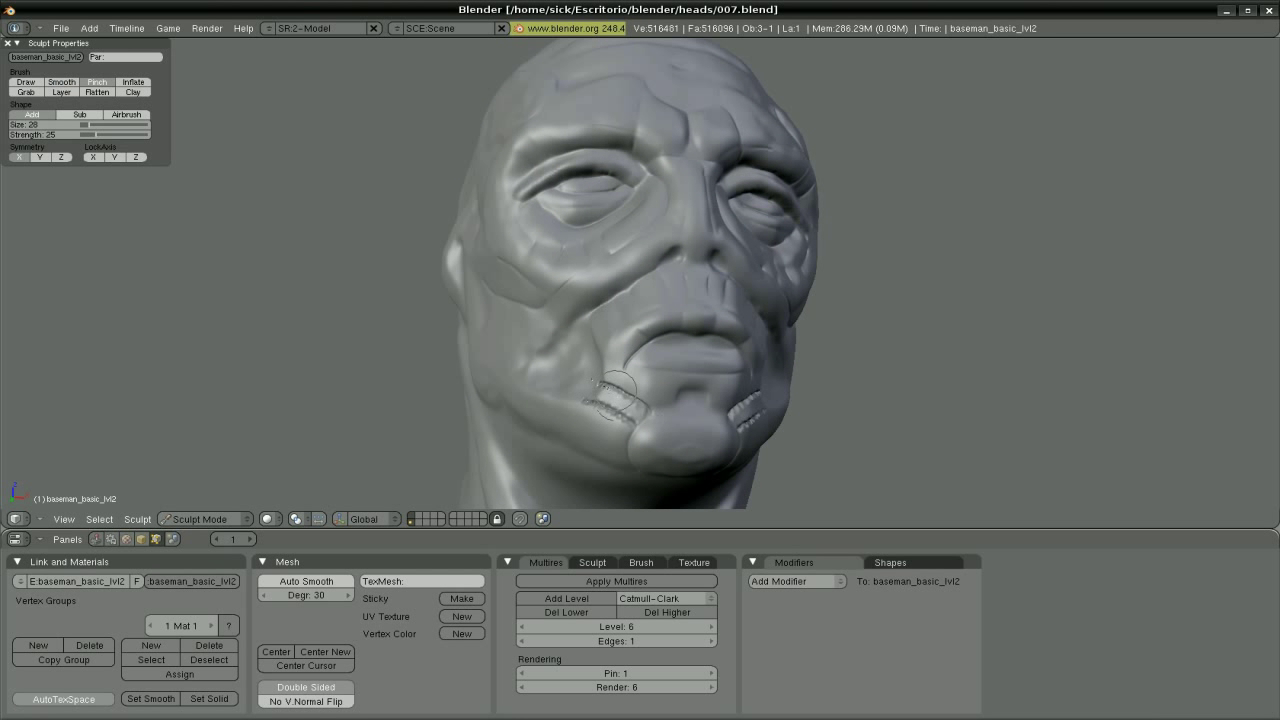
pyautogui.press('c')
pyautogui.moveTo(583, 388)
pyautogui.mouseDown(button='middle')
pyautogui.moveTo(666, 357)
pyautogui.moveTo(554, 367)
pyautogui.moveTo(428, 420)
pyautogui.mouseUp(button='middle')
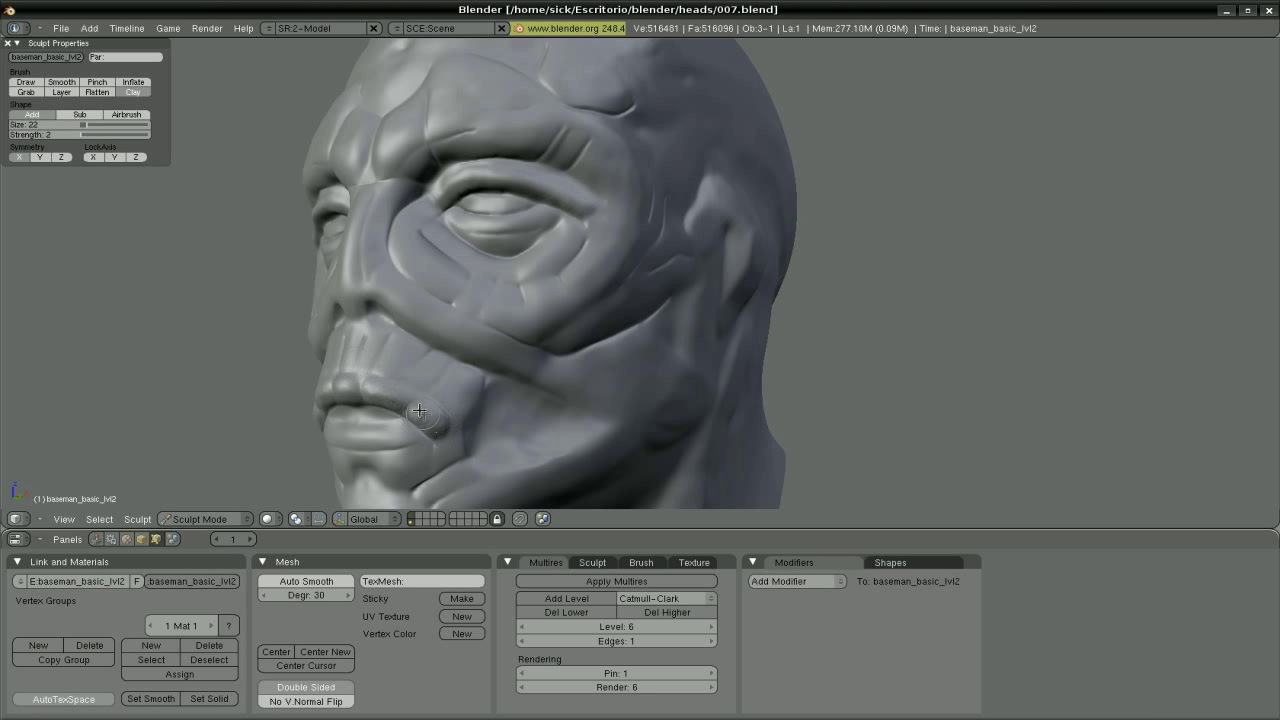
# Set the brush size to 25 and pinch a deeper crease along the side of the nose.
pyautogui.press('f')
pyautogui.click(347, 434)
pyautogui.moveTo(347, 434); pyautogui.dragTo(583, 261, button='middle')
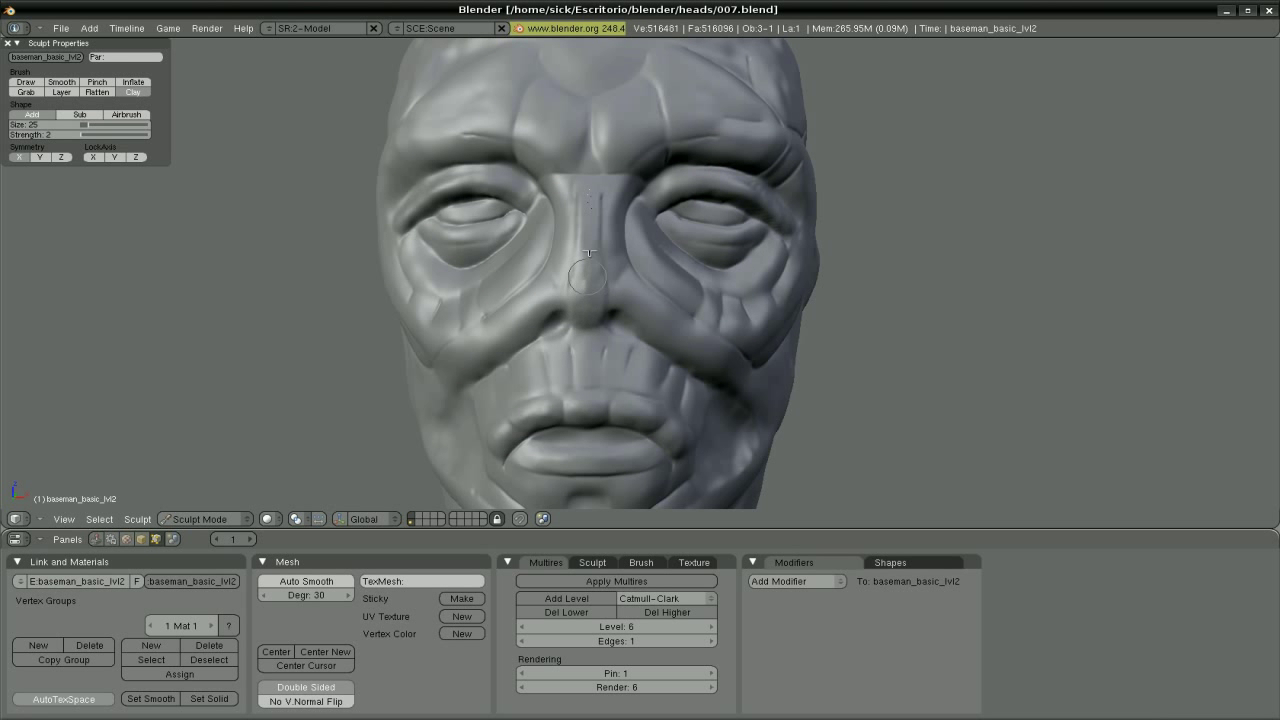
pyautogui.moveTo(565, 305)
pyautogui.mouseDown(button='middle')
pyautogui.moveTo(454, 304)
pyautogui.moveTo(675, 307)
pyautogui.mouseUp(button='middle')
pyautogui.press('d')
pyautogui.press('p')
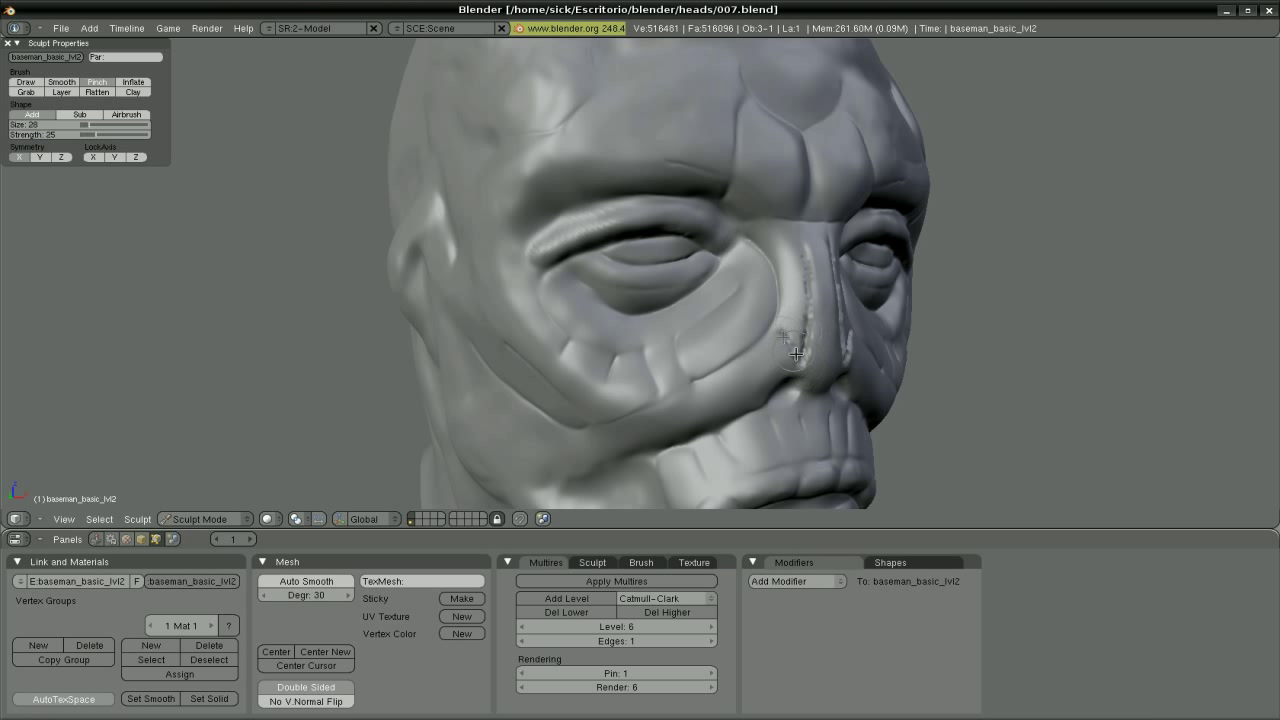
pyautogui.moveTo(803, 350); pyautogui.dragTo(799, 252)
# Pinch detail into the inner eye corner and a crease along the lower eyelid.
pyautogui.press('d')
pyautogui.moveTo(788, 298); pyautogui.dragTo(672, 208, button='middle')
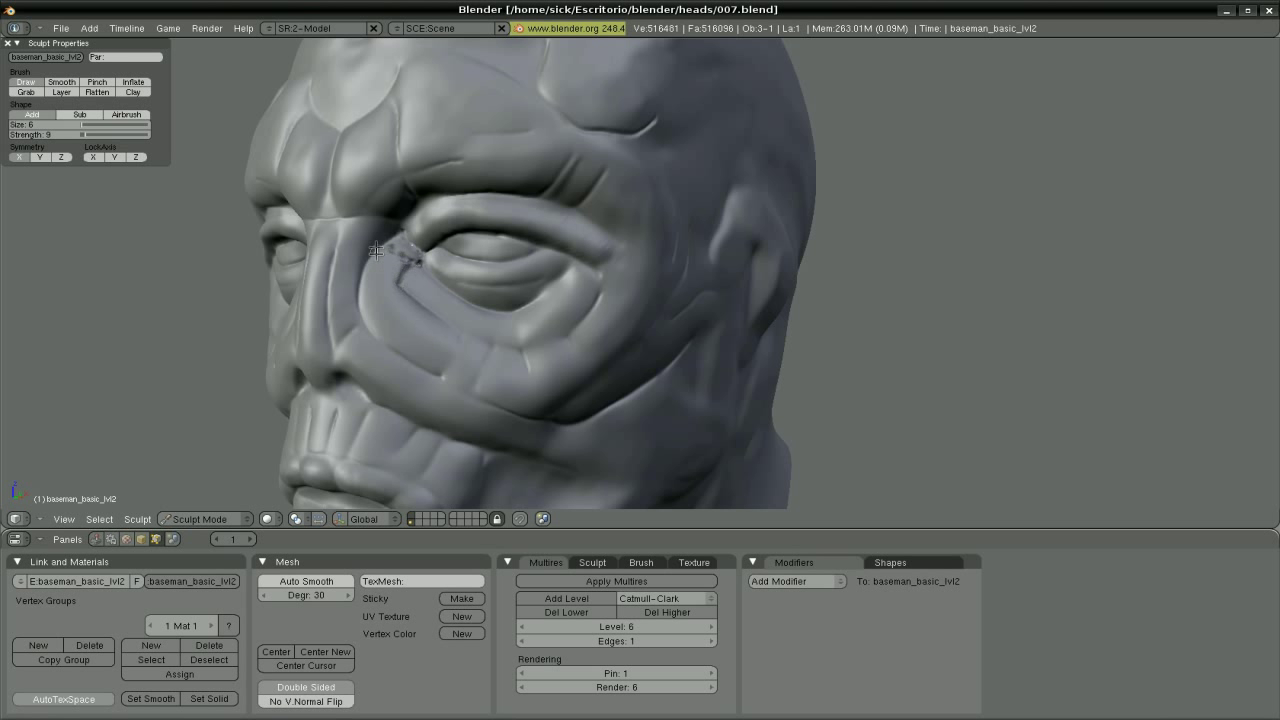
pyautogui.press('p')
pyautogui.moveTo(398, 248); pyautogui.dragTo(422, 266)
pyautogui.press('d')
pyautogui.moveTo(405, 255); pyautogui.dragTo(409, 290, button='middle')
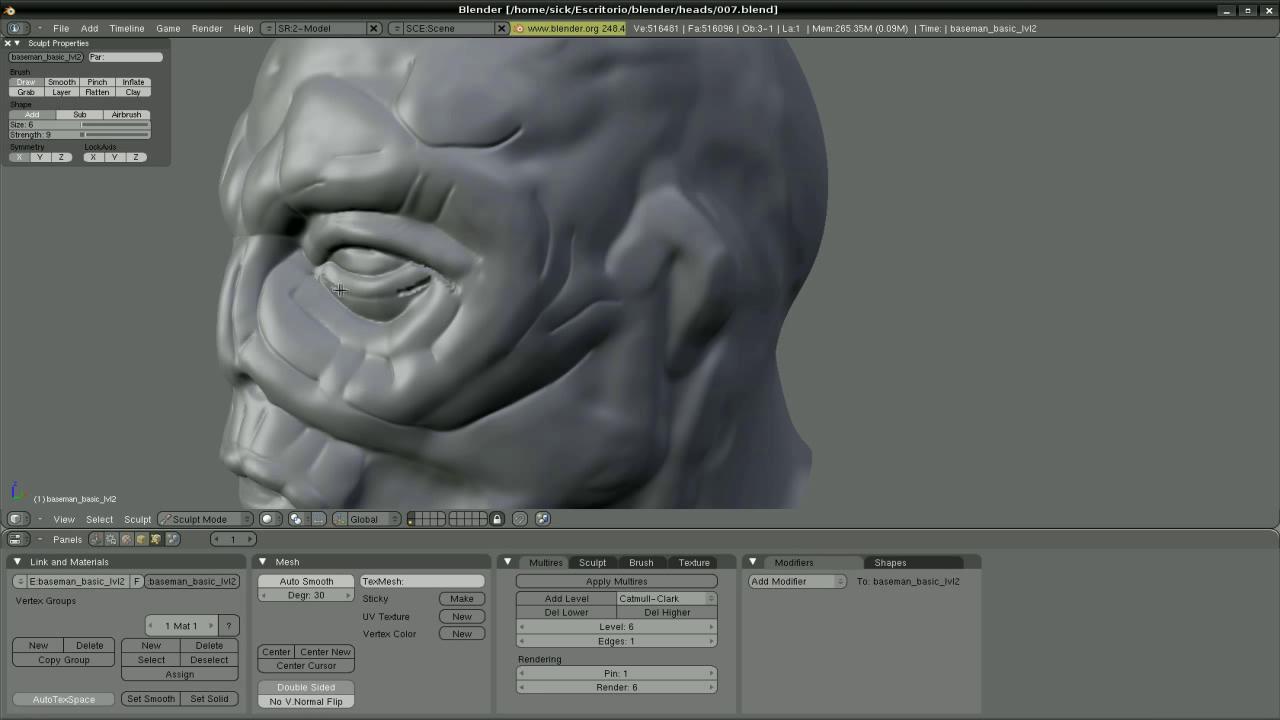
pyautogui.press('p')
pyautogui.moveTo(340, 290); pyautogui.dragTo(449, 290)
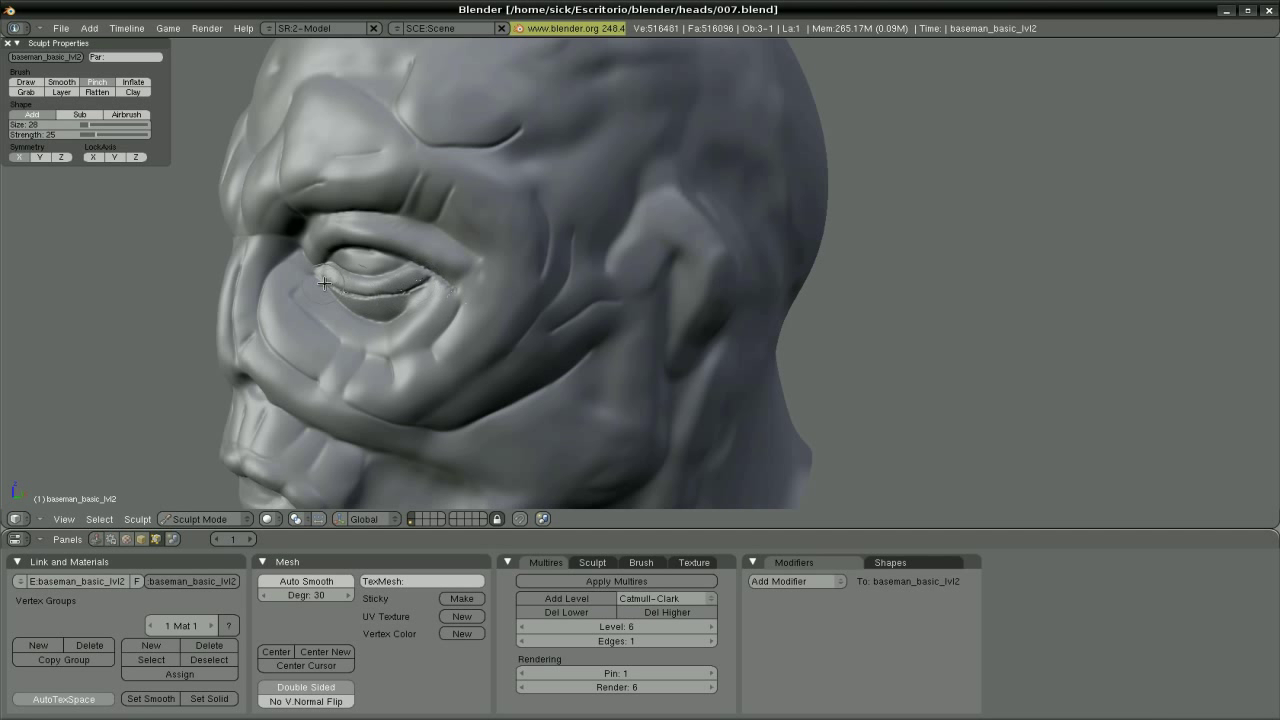
# Draw short vertical cut lines under the eye, then pinch them sharp.
pyautogui.press('d')
pyautogui.moveTo(420, 290); pyautogui.dragTo(465, 331, button='middle')
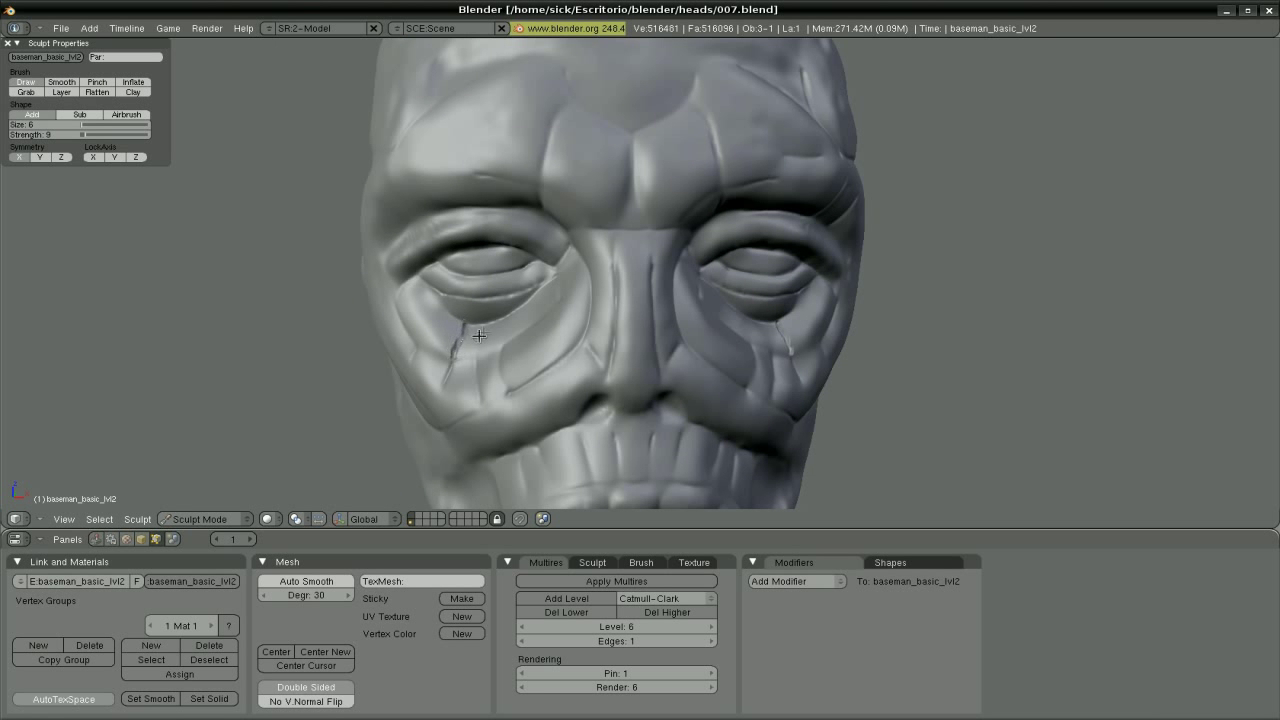
pyautogui.moveTo(479, 336); pyautogui.dragTo(479, 360)
pyautogui.moveTo(479, 360); pyautogui.dragTo(568, 316, button='middle')
pyautogui.moveTo(673, 323); pyautogui.dragTo(700, 322)
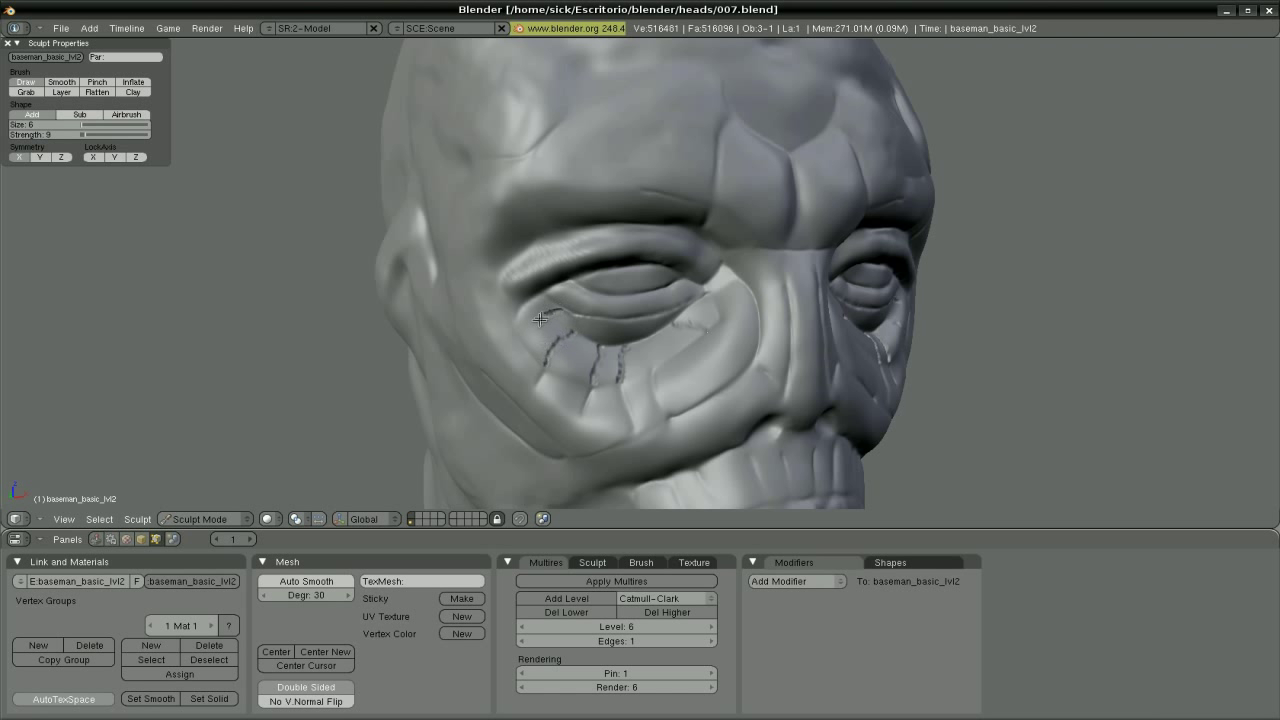
pyautogui.press('p')
pyautogui.moveTo(540, 318); pyautogui.dragTo(557, 348)
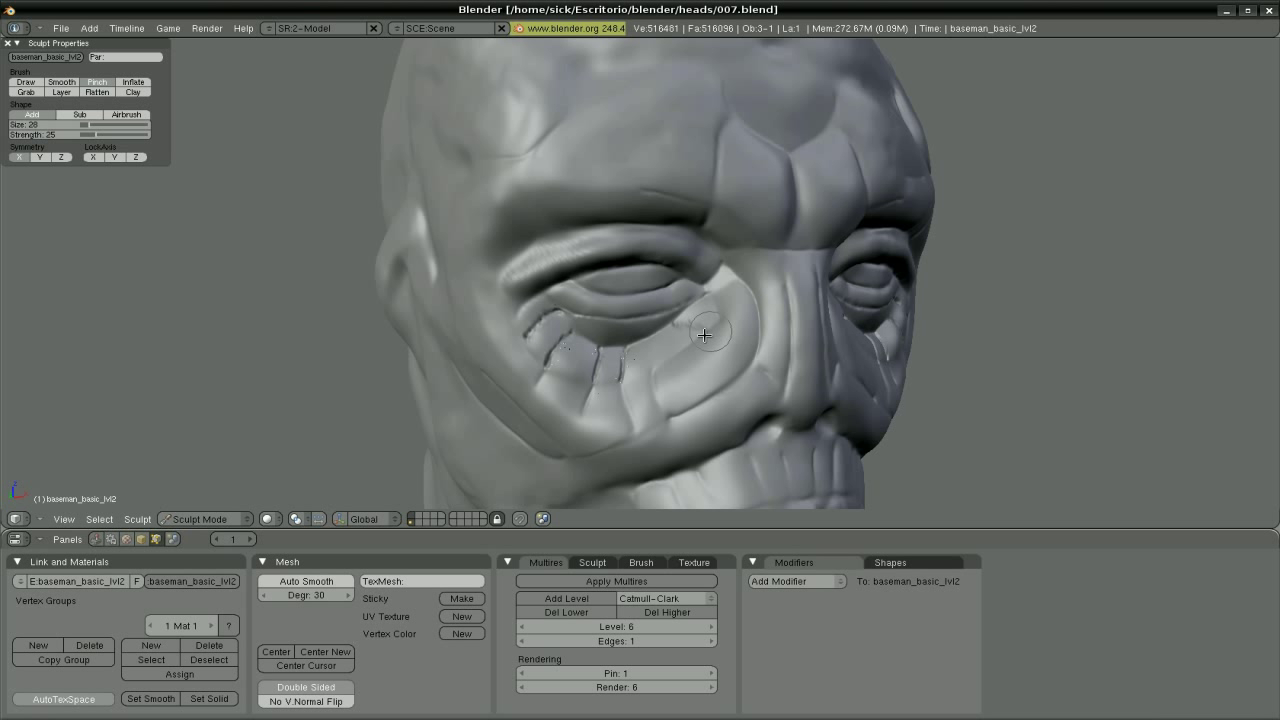
# Draw a thin line near the brow with the Draw brush, then switch to Smooth.
pyautogui.press('s')
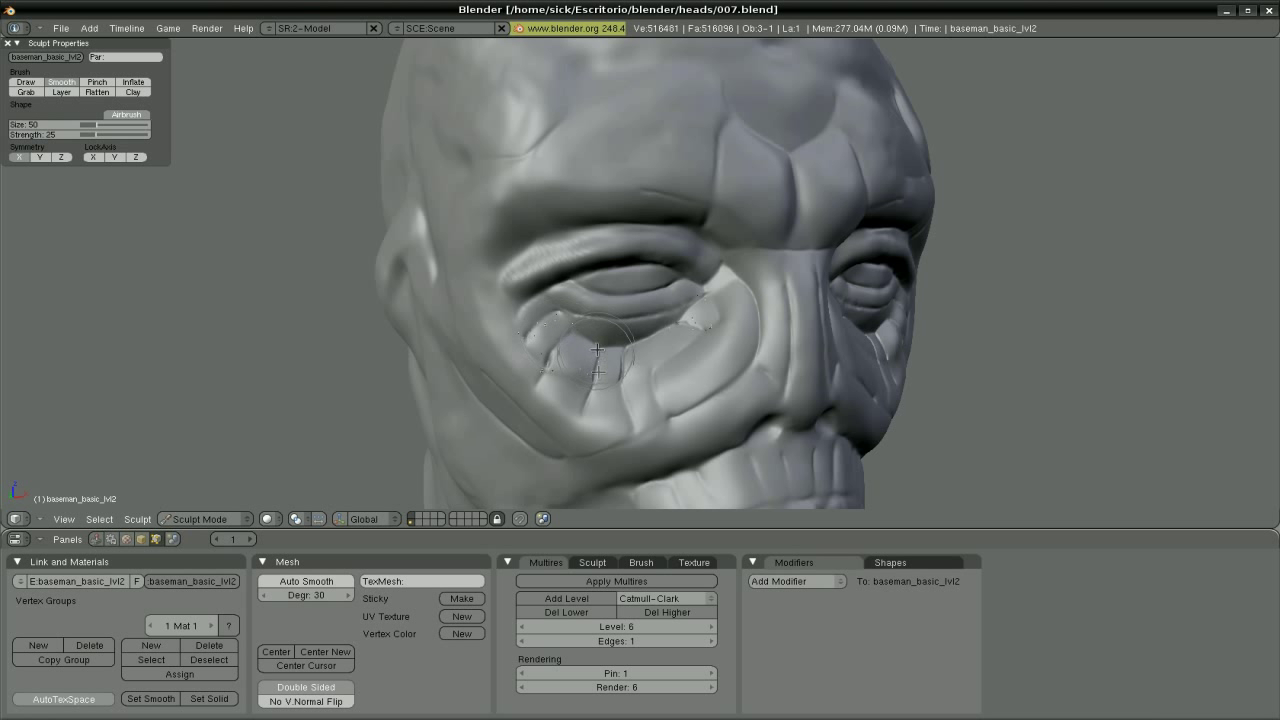
pyautogui.moveTo(700, 330); pyautogui.dragTo(496, 210, button='middle')
pyautogui.press('d')
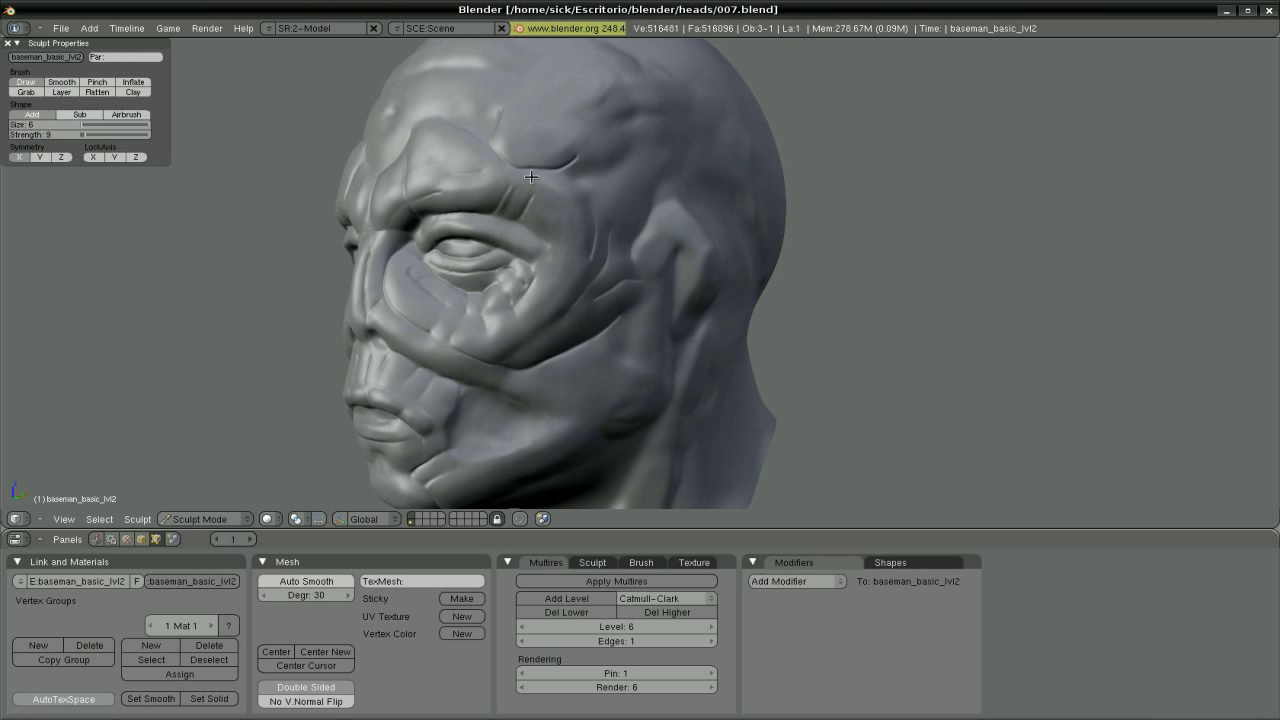
pyautogui.moveTo(497, 189); pyautogui.dragTo(513, 256)
pyautogui.press('p')
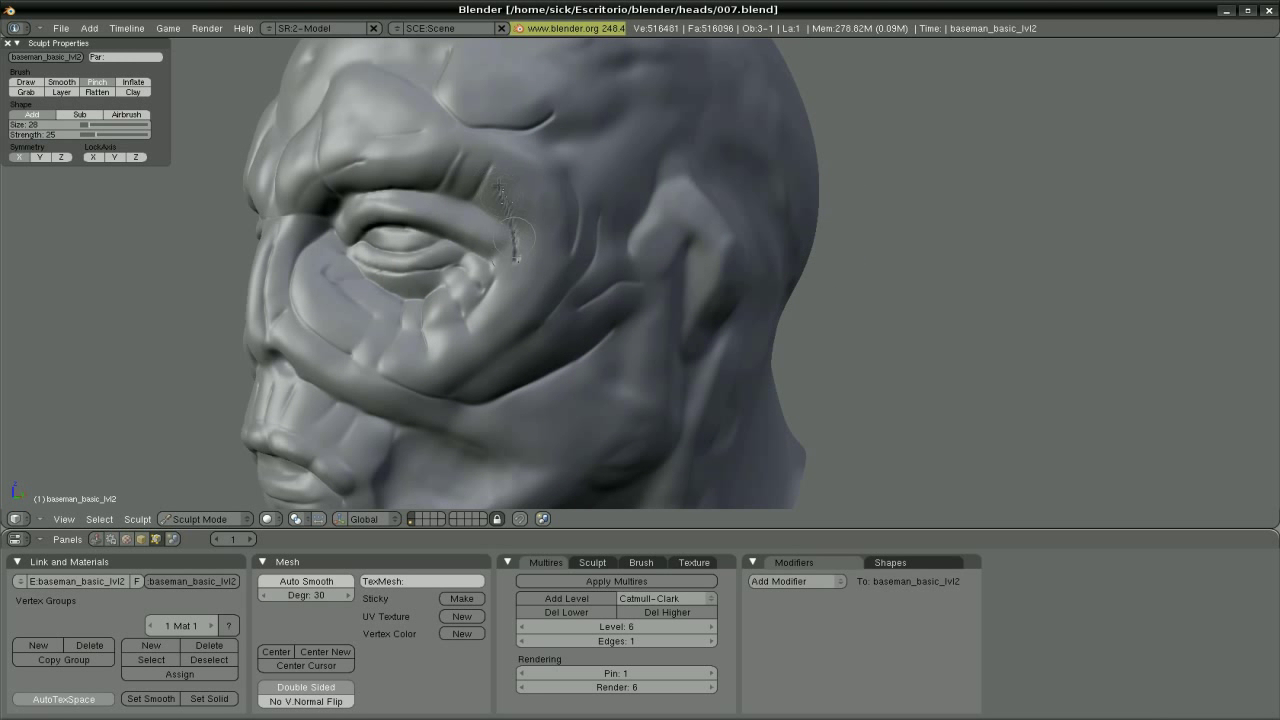
pyautogui.press('s')
pyautogui.scroll(-5, 502, 188)
# Build up clay along the cheek with the Clay brush and smooth it.
pyautogui.moveTo(502, 188); pyautogui.dragTo(429, 174, button='middle')
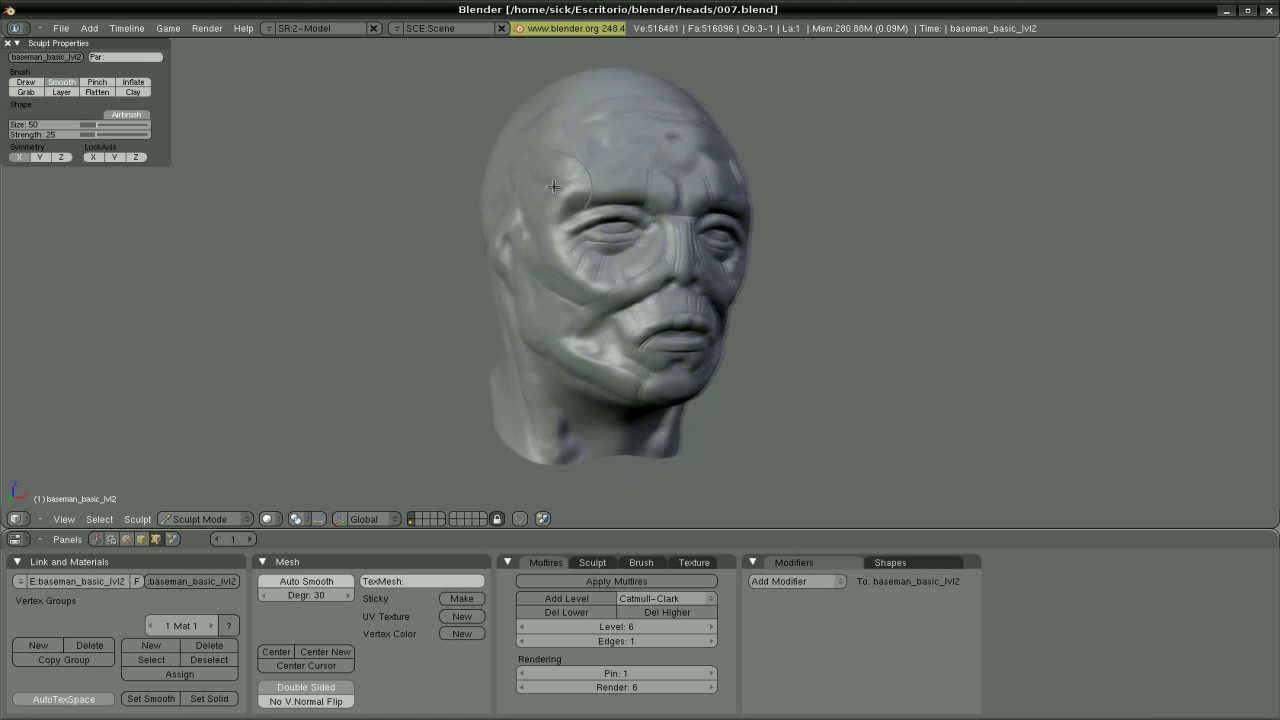
pyautogui.press('c')
pyautogui.scroll(2, 429, 174)
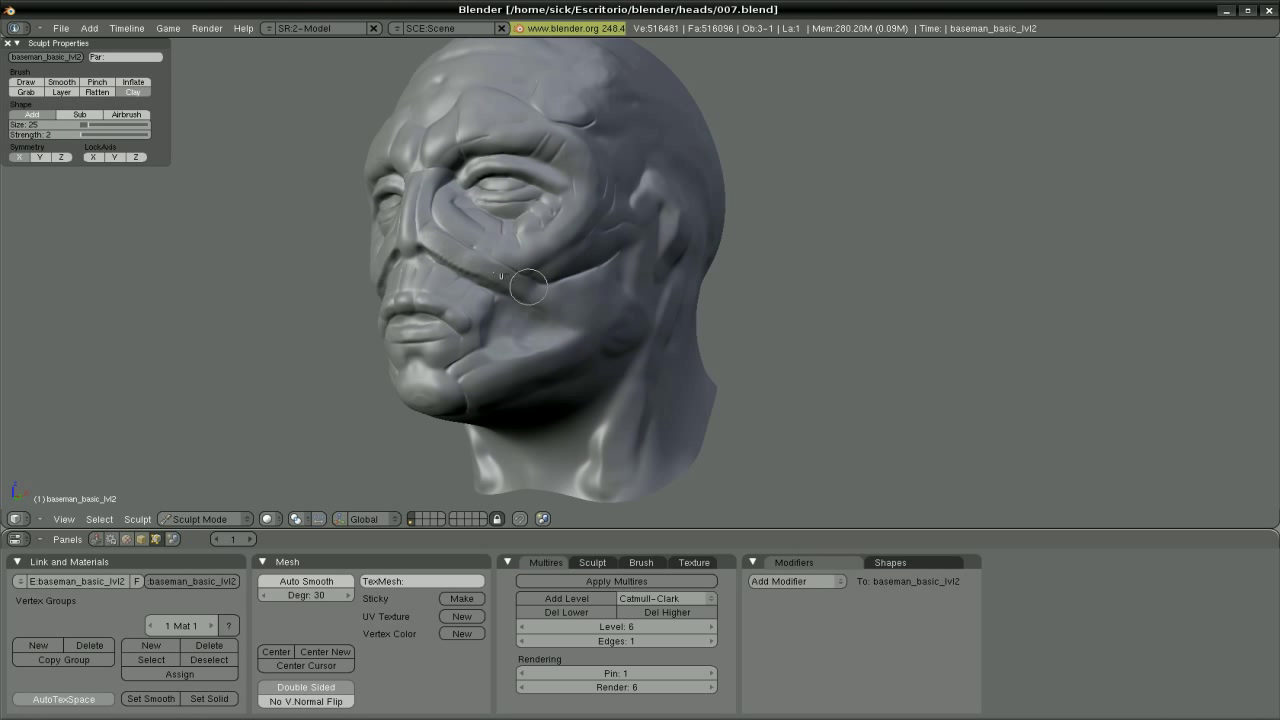
pyautogui.moveTo(405, 233); pyautogui.dragTo(471, 214, button='middle')
pyautogui.press('s')
pyautogui.moveTo(650, 250); pyautogui.dragTo(710, 305)
pyautogui.moveTo(660, 220); pyautogui.dragTo(600, 200)
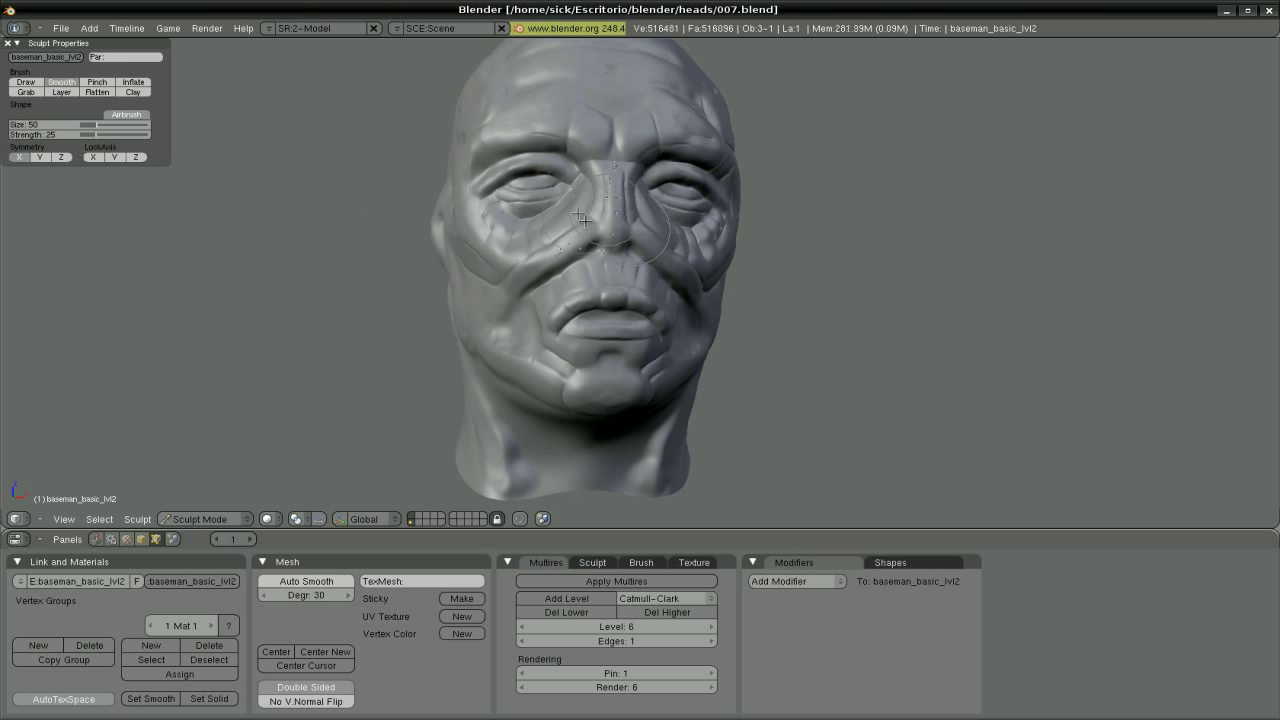
# Build up the jaw and neck area with Clay, then cycle through Flatten, Smooth and Pinch.
pyautogui.moveTo(600, 200)
pyautogui.mouseDown(button='middle')
pyautogui.moveTo(415, 190)
pyautogui.moveTo(514, 261)
pyautogui.moveTo(440, 370)
pyautogui.moveTo(398, 400)
pyautogui.mouseUp(button='middle')
pyautogui.press('c')
pyautogui.moveTo(398, 400)
pyautogui.mouseDown()
pyautogui.moveTo(483, 376)
pyautogui.moveTo(448, 361)
pyautogui.mouseUp()
pyautogui.press('t')
pyautogui.press('s')
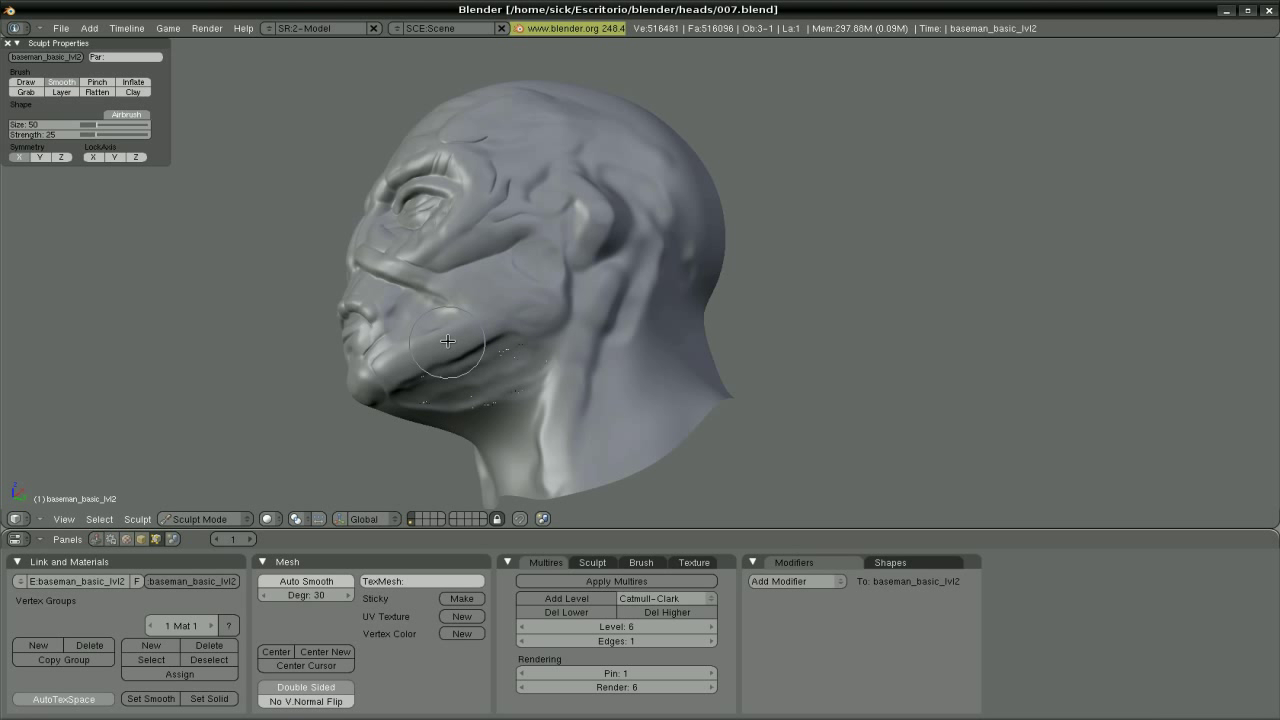
pyautogui.press('p')
pyautogui.press('d')
pyautogui.moveTo(393, 386); pyautogui.dragTo(688, 318, button='middle')
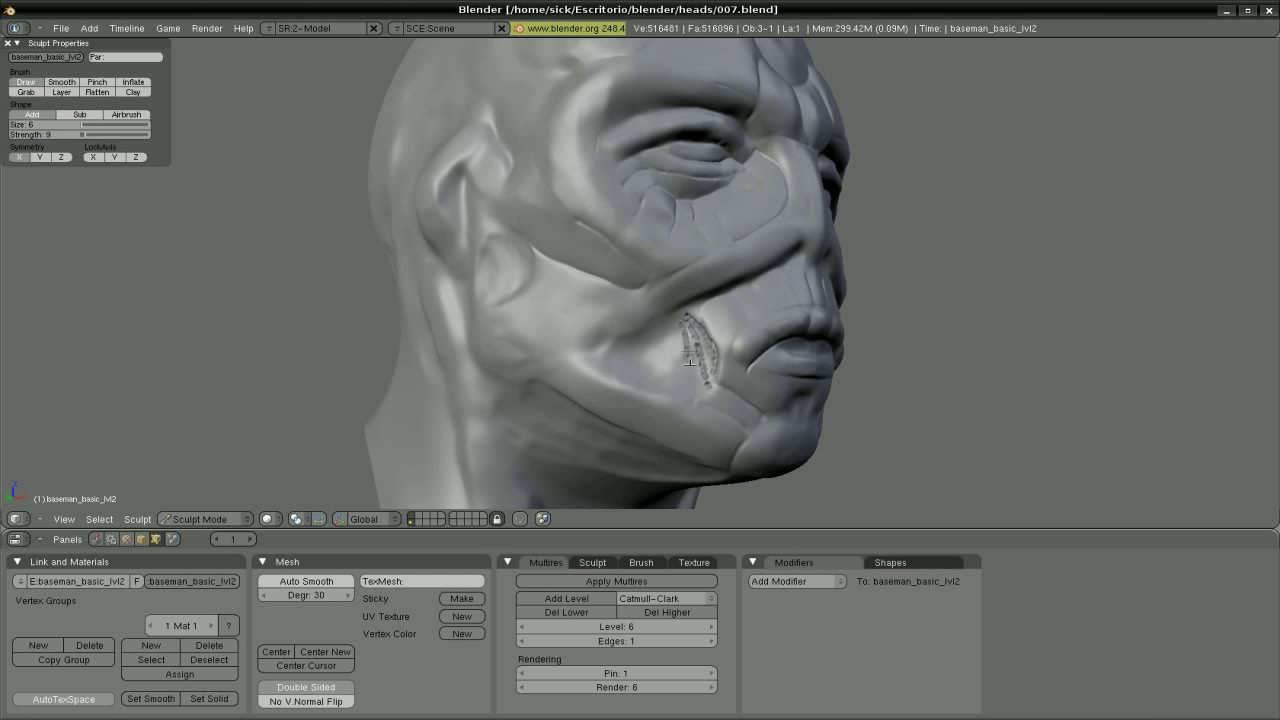
# Pinch the dotted cheek line below the eye into a sharp scar crease.
pyautogui.press('p')
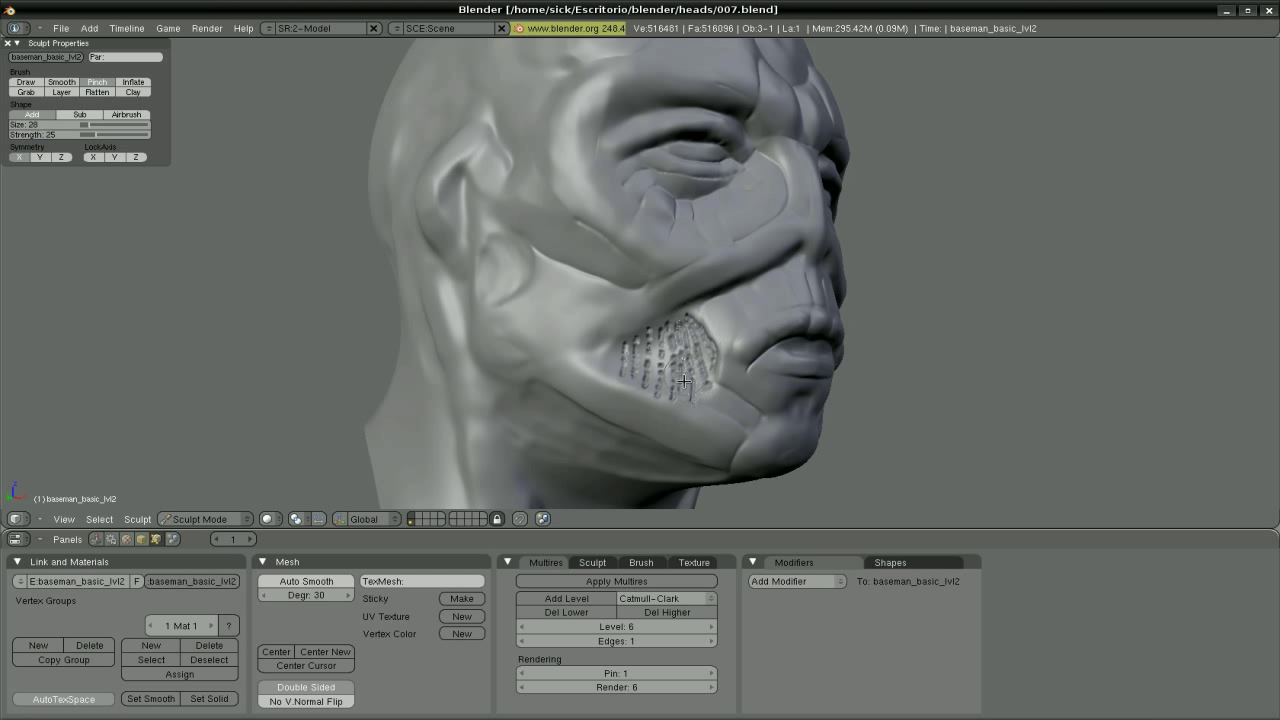
pyautogui.press('d')
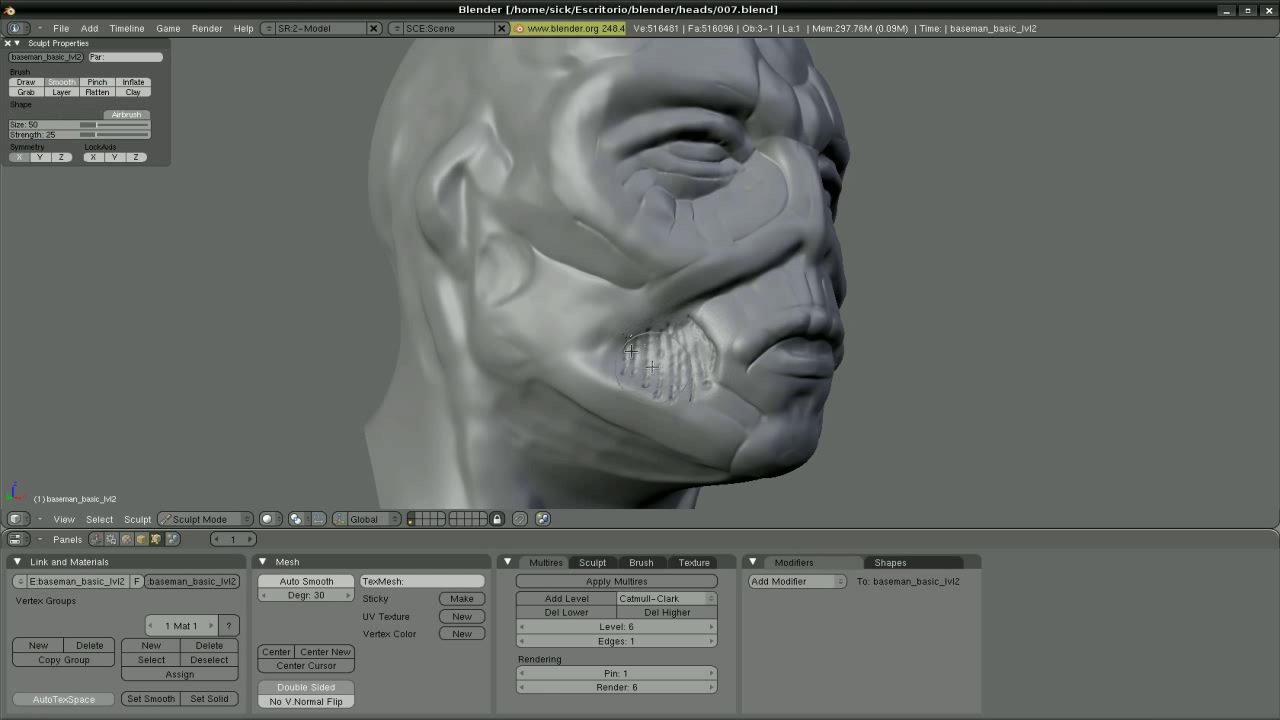
pyautogui.moveTo(640, 336); pyautogui.dragTo(456, 248, button='middle')
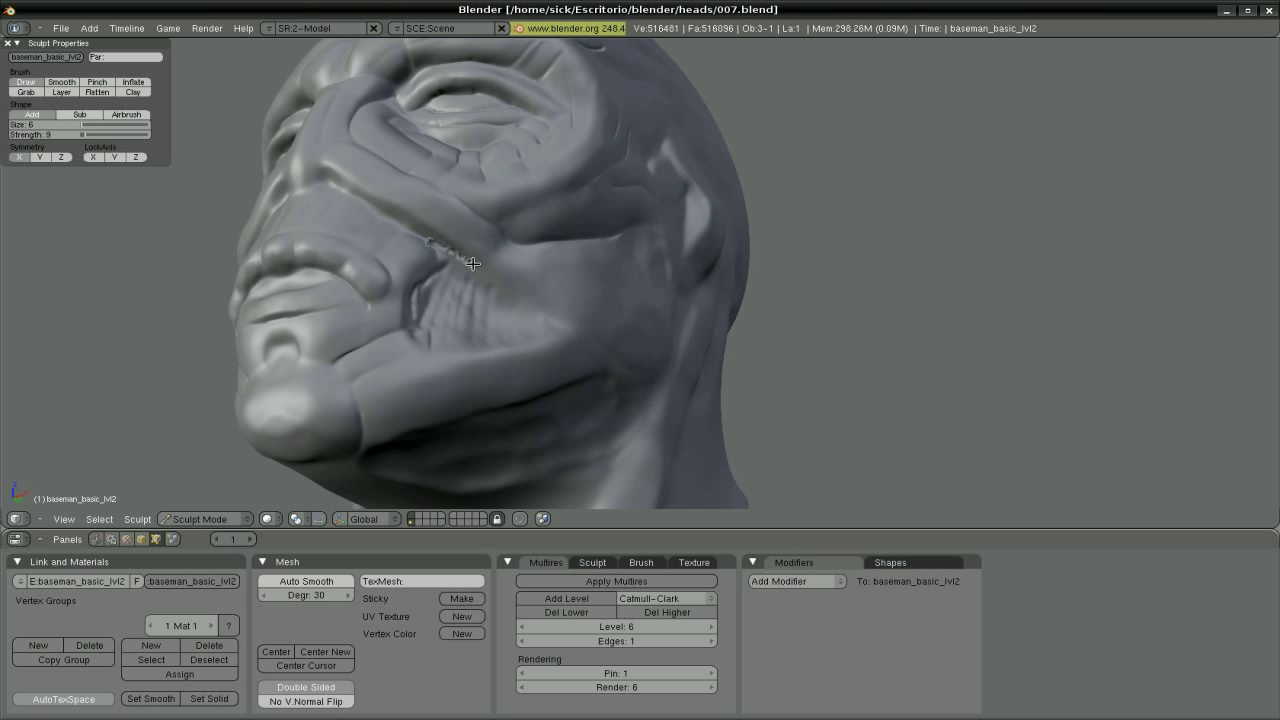
pyautogui.press('p')
pyautogui.moveTo(434, 241); pyautogui.dragTo(562, 321)
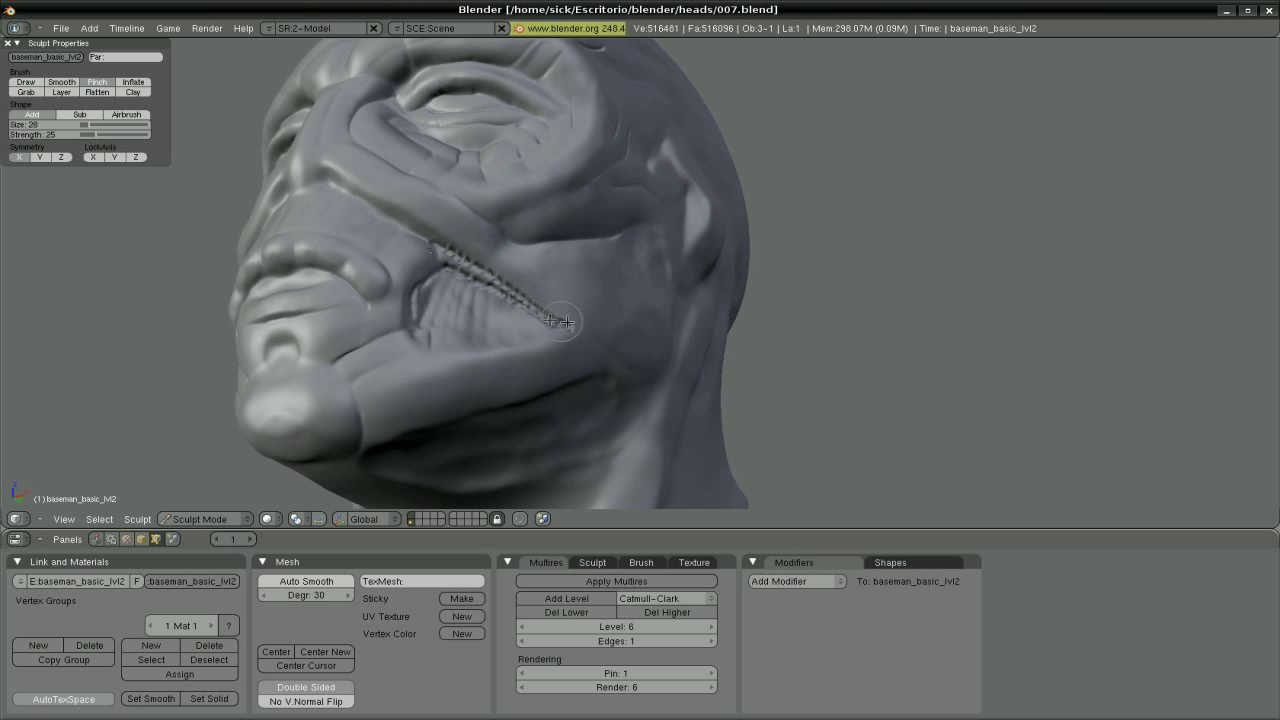
pyautogui.press('s')
# Sharpen the scar crease across the cheek further with the Pinch brush.
pyautogui.moveTo(510, 278)
pyautogui.mouseDown(button='middle')
pyautogui.moveTo(487, 343)
pyautogui.moveTo(437, 332)
pyautogui.mouseUp(button='middle')
pyautogui.press('d')
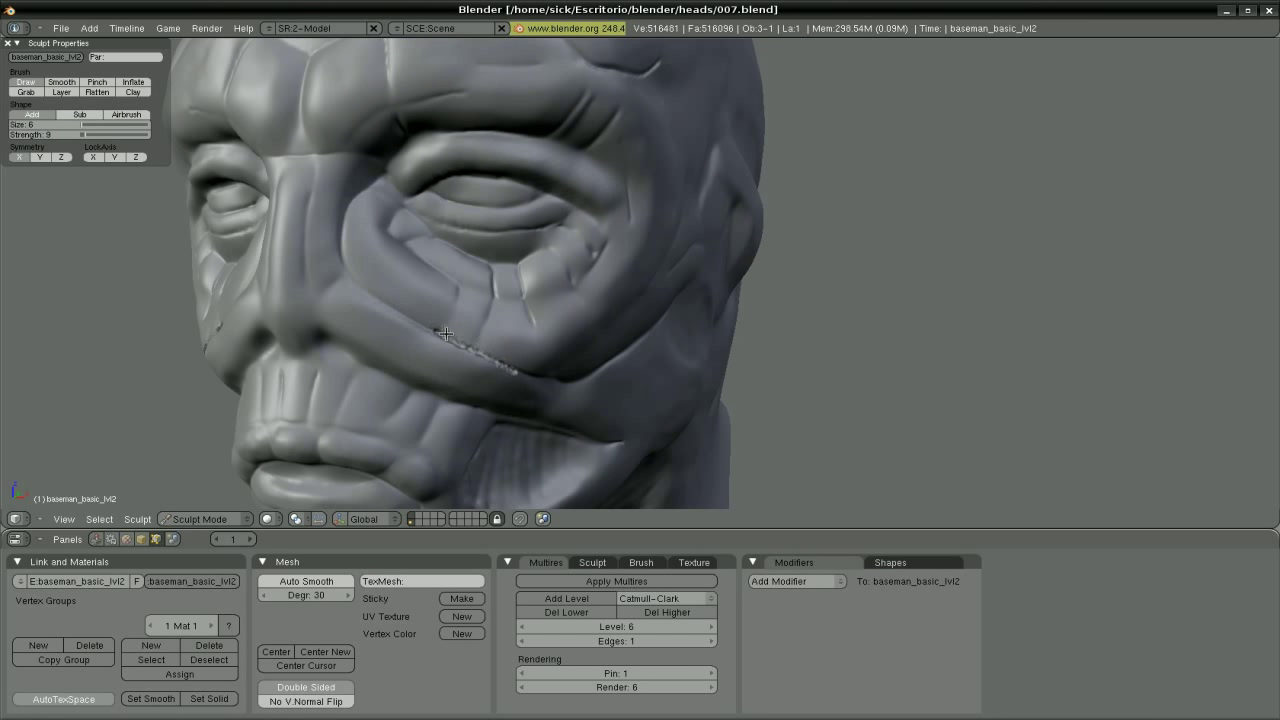
pyautogui.press('p')
pyautogui.moveTo(445, 333); pyautogui.dragTo(481, 354)
pyautogui.scroll(1, 396, 266)
pyautogui.press('d')
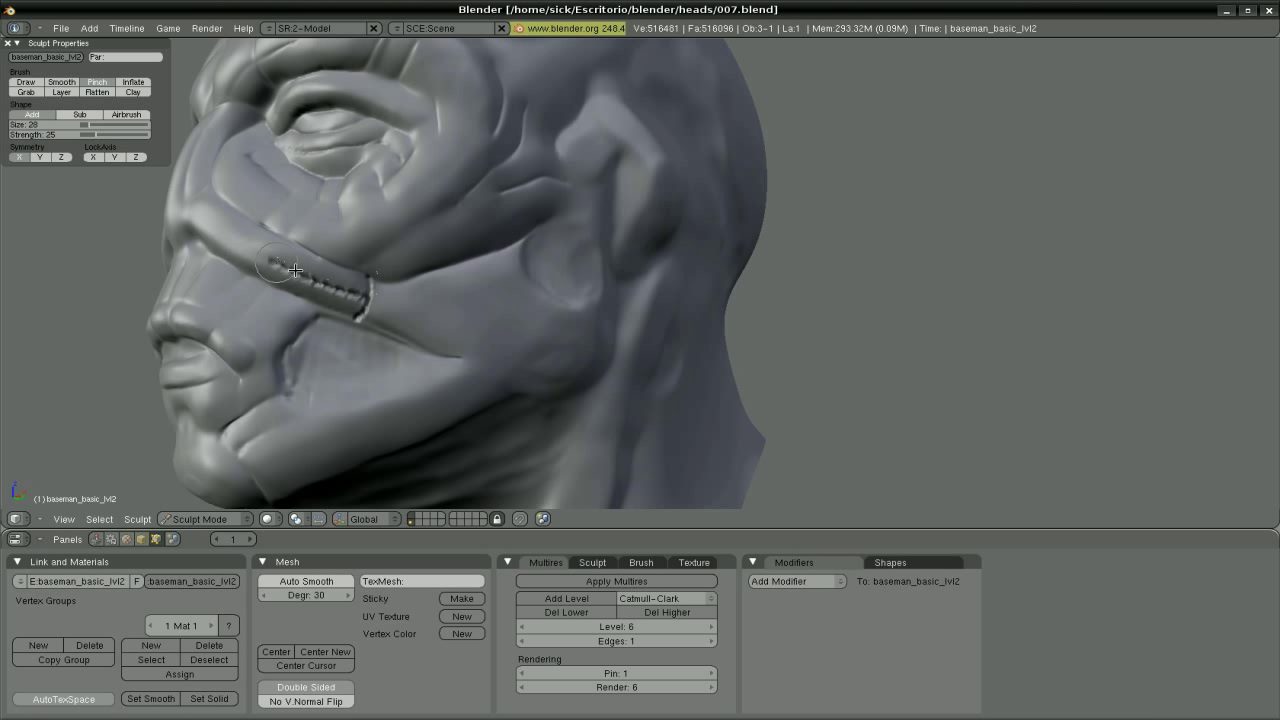
pyautogui.scroll(-3, 360, 318)
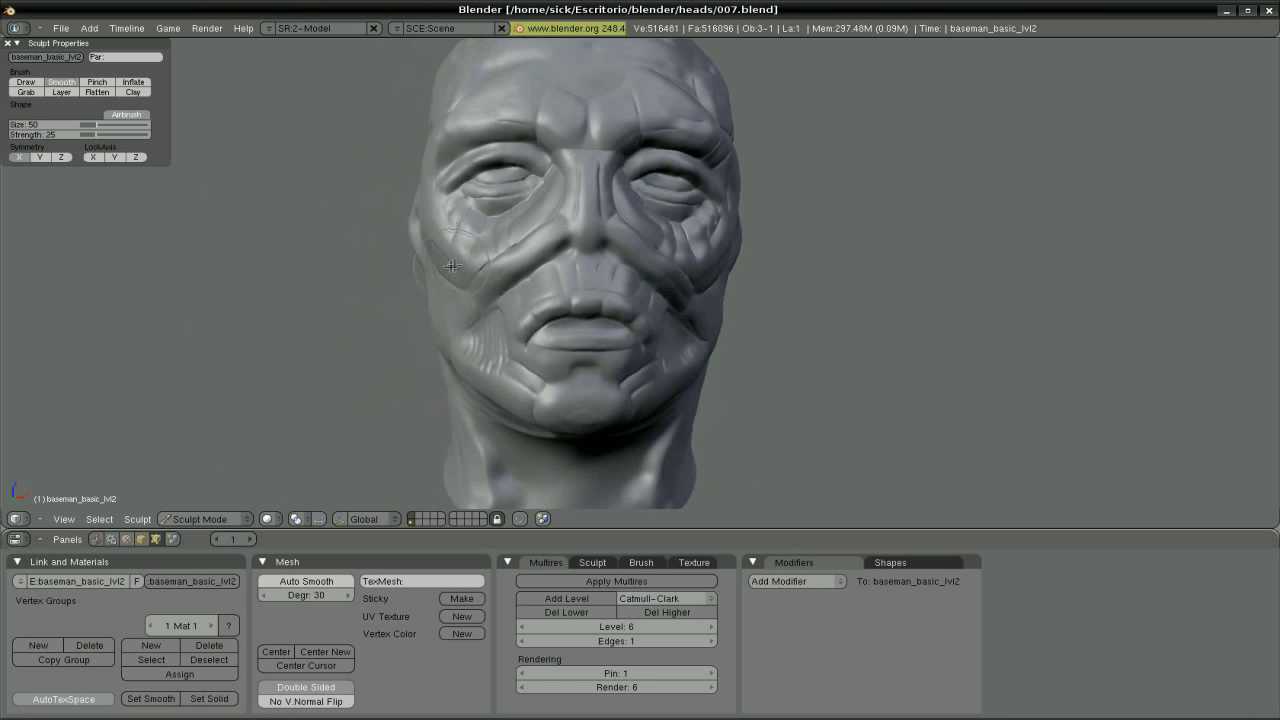